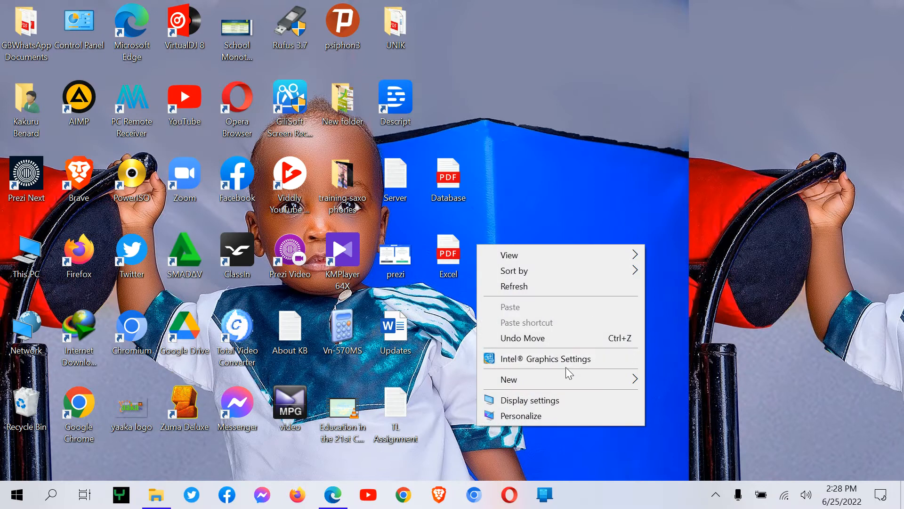
Step: Create a new Microsoft Access database on the desktop named Medical and open it
{"action": "mouse_move", "coordinate": [549, 380]}
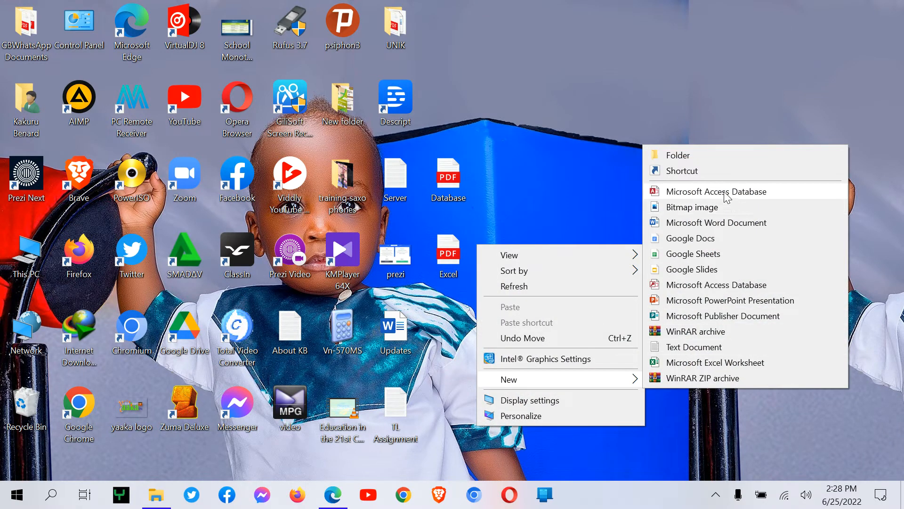
{"action": "left_click", "coordinate": [724, 191]}
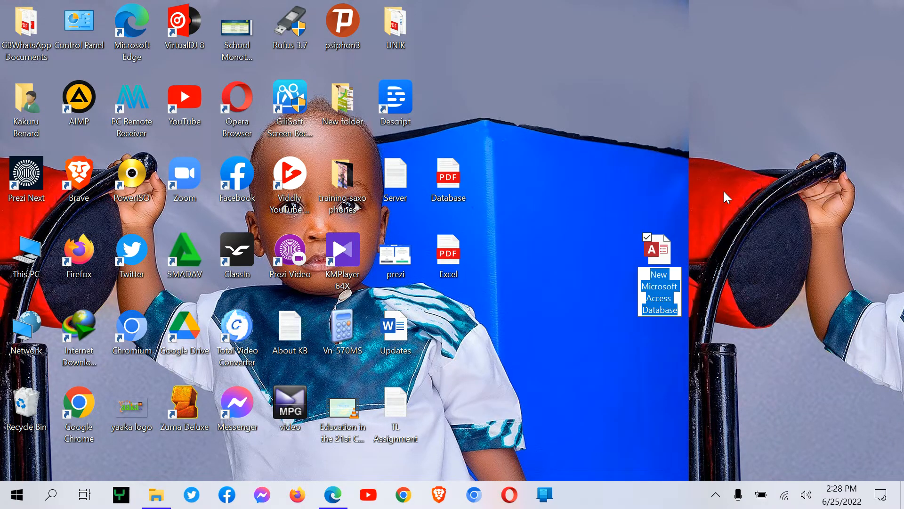
{"action": "type", "text": "Medica"}
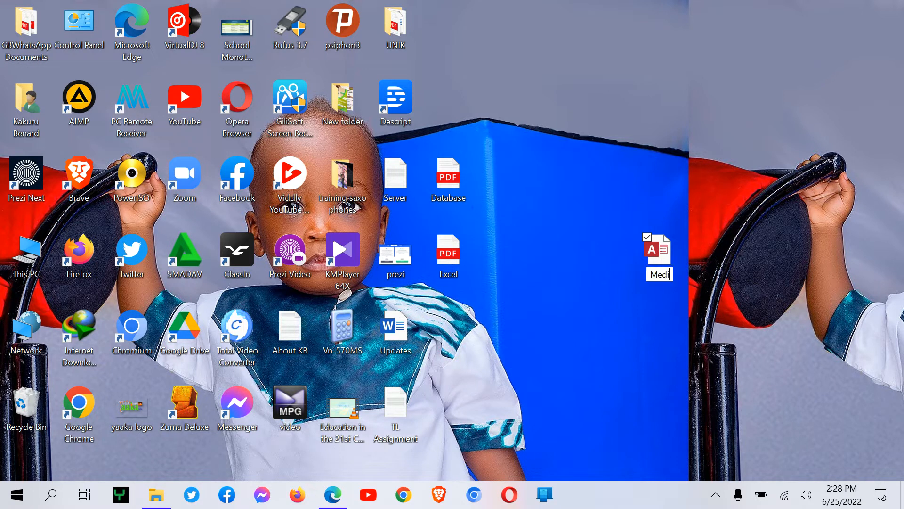
{"action": "type", "text": "l"}
{"action": "key", "text": "Return"}
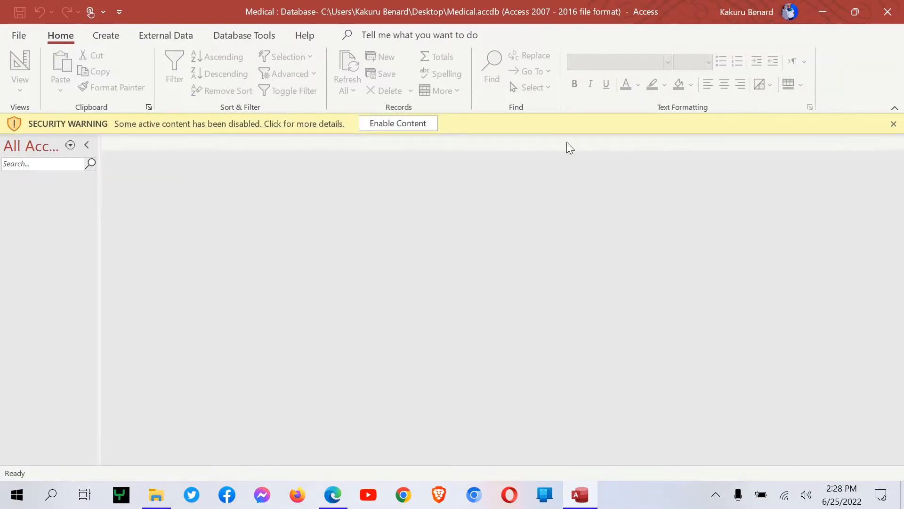
Step: Enable the database's disabled active content and start a new table in Design view
{"action": "left_click", "coordinate": [391, 120]}
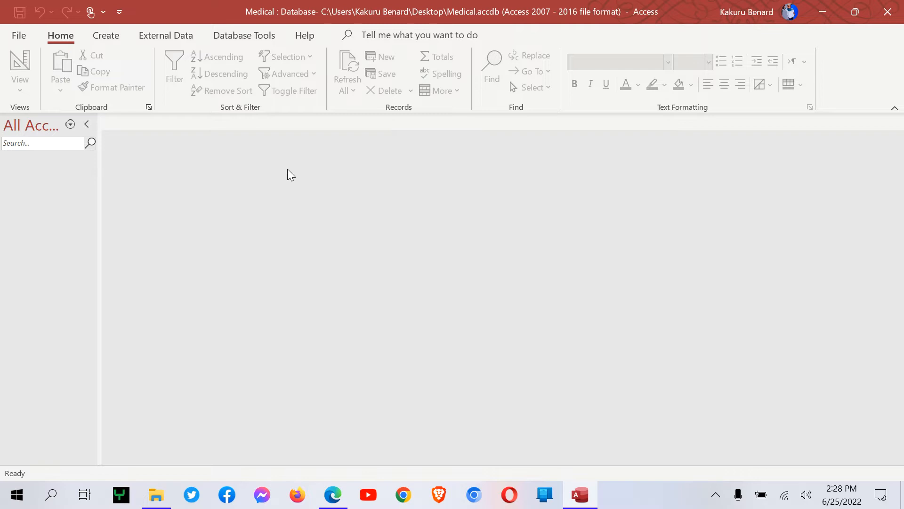
{"action": "left_click", "coordinate": [101, 37]}
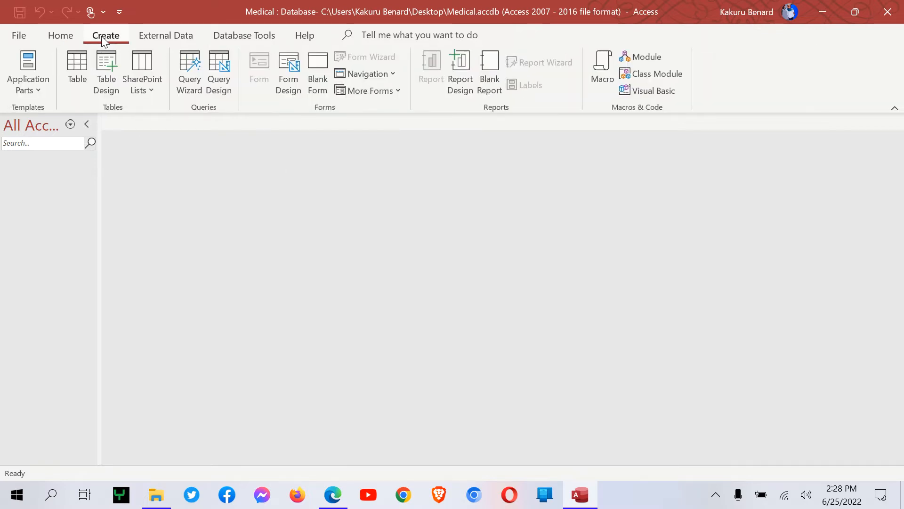
{"action": "left_click", "coordinate": [103, 82]}
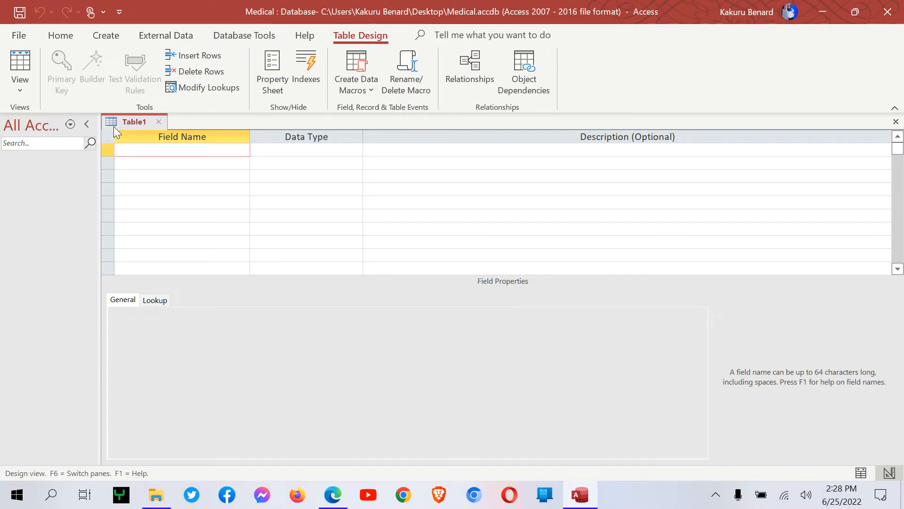
Step: Add the fields PID, F-Name, DOB and Diagnosis to the new table's design
{"action": "type", "text": "Pl"}
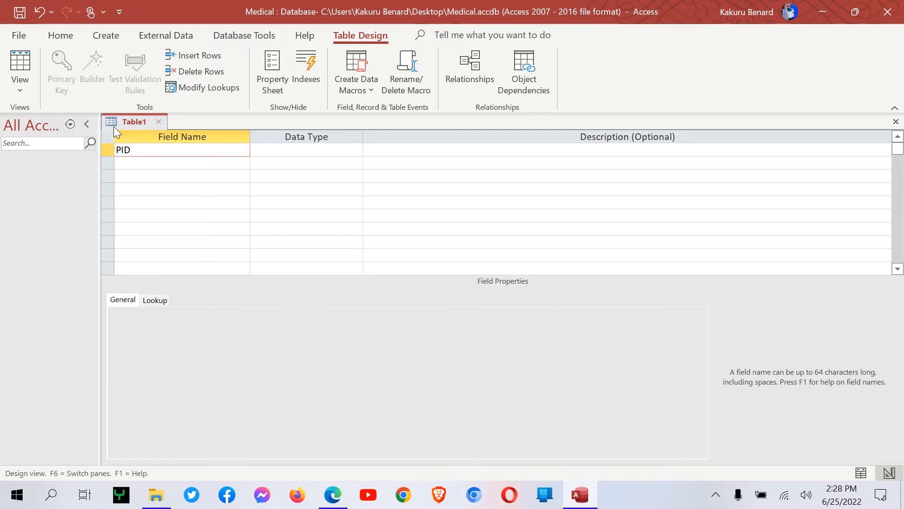
{"action": "key", "text": "Down"}
{"action": "type", "text": "F-Name"}
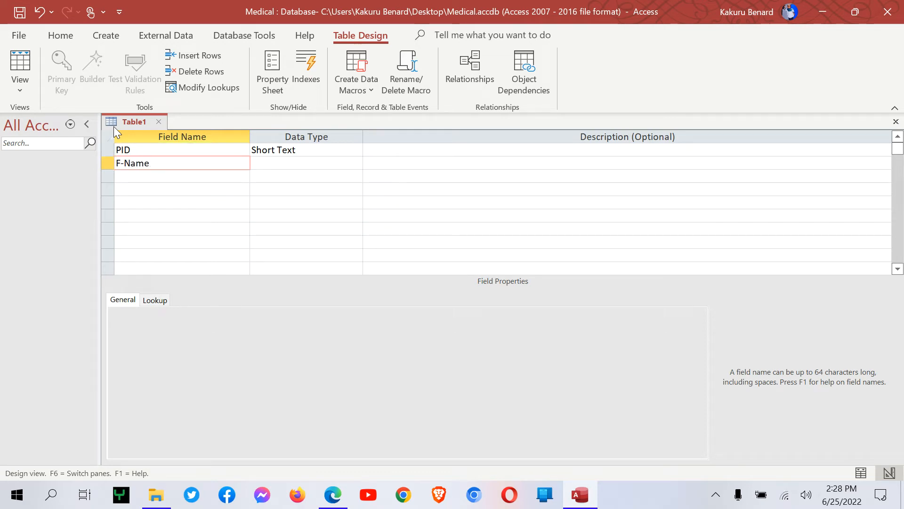
{"action": "key", "text": "Down"}
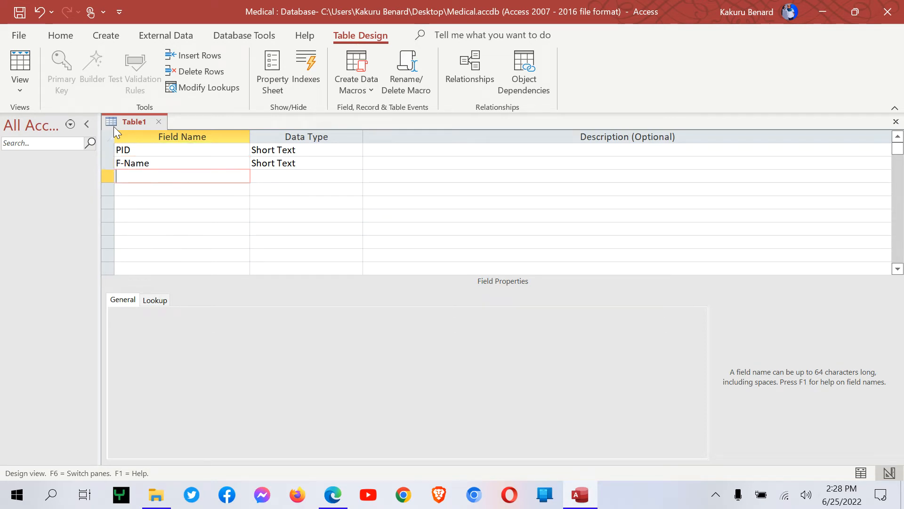
{"action": "type", "text": "DOB"}
{"action": "key", "text": "Down"}
{"action": "type", "text": "D"}
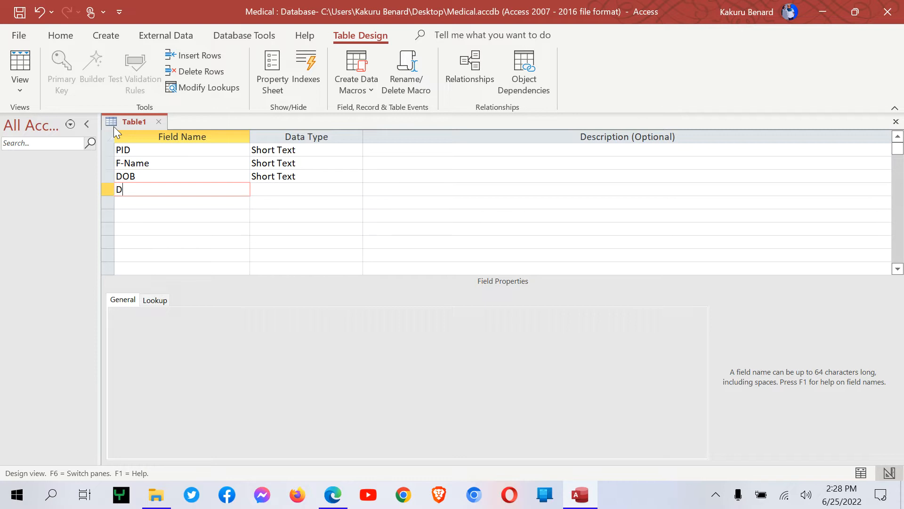
{"action": "type", "text": "iagnosis"}
{"action": "left_click", "coordinate": [207, 150]}
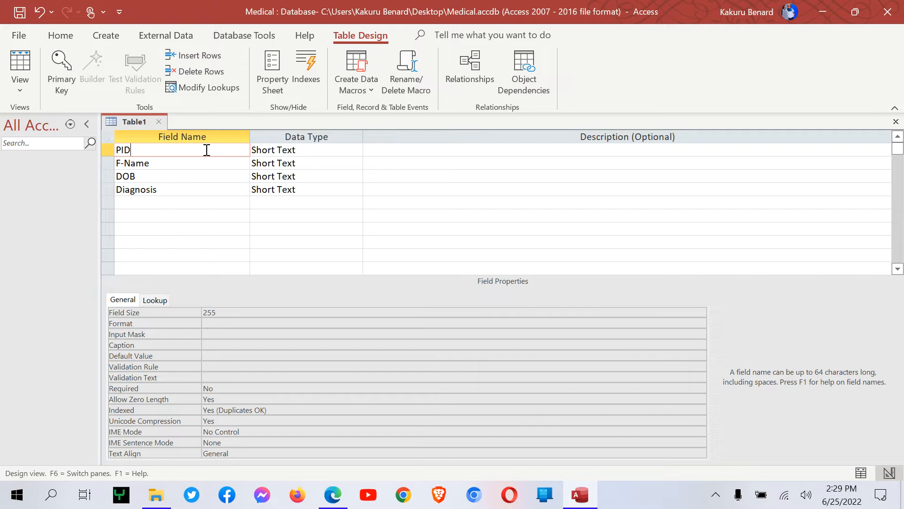
Step: Consult the PID values of Table 1 in Database.pdf in Edge and set the PID field's data type to AutoNumber in Access
{"action": "left_click", "coordinate": [333, 495]}
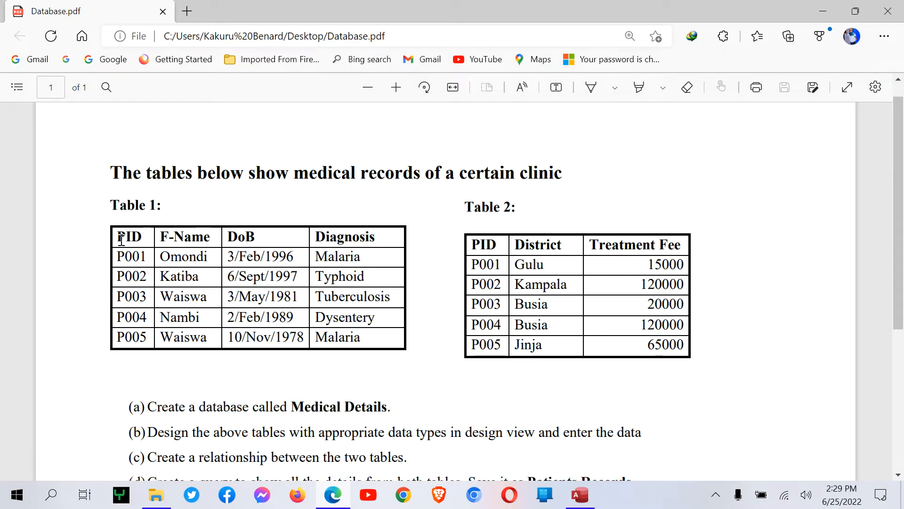
{"action": "double_click", "coordinate": [132, 259]}
{"action": "left_click", "coordinate": [145, 291]}
{"action": "left_click", "coordinate": [585, 501]}
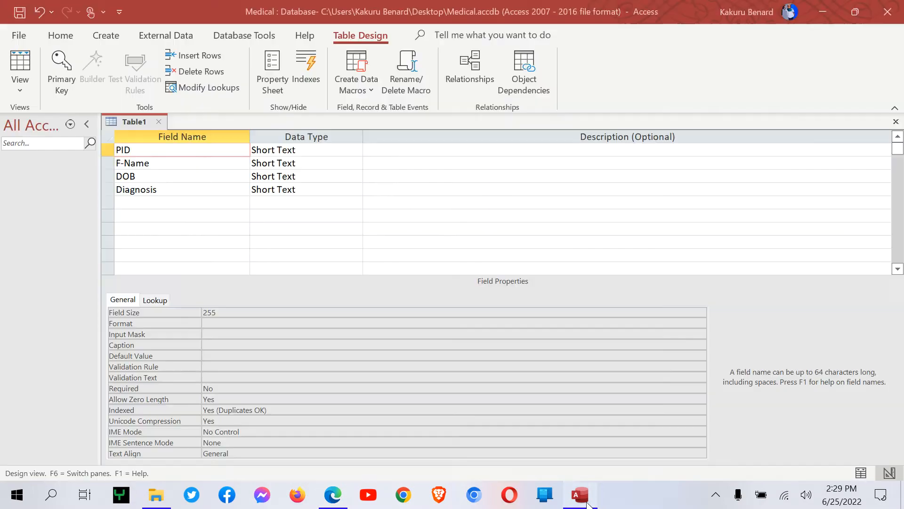
{"action": "left_click", "coordinate": [306, 149]}
{"action": "left_click", "coordinate": [356, 150]}
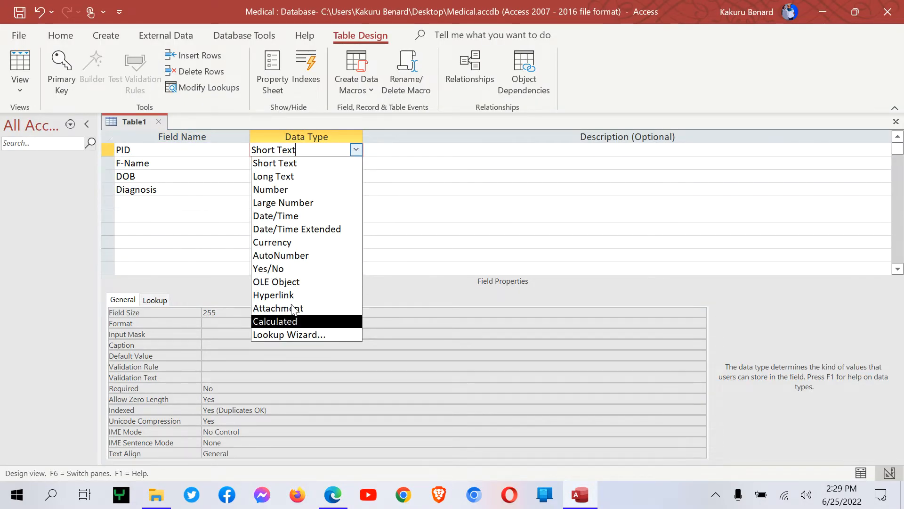
{"action": "left_click", "coordinate": [302, 255]}
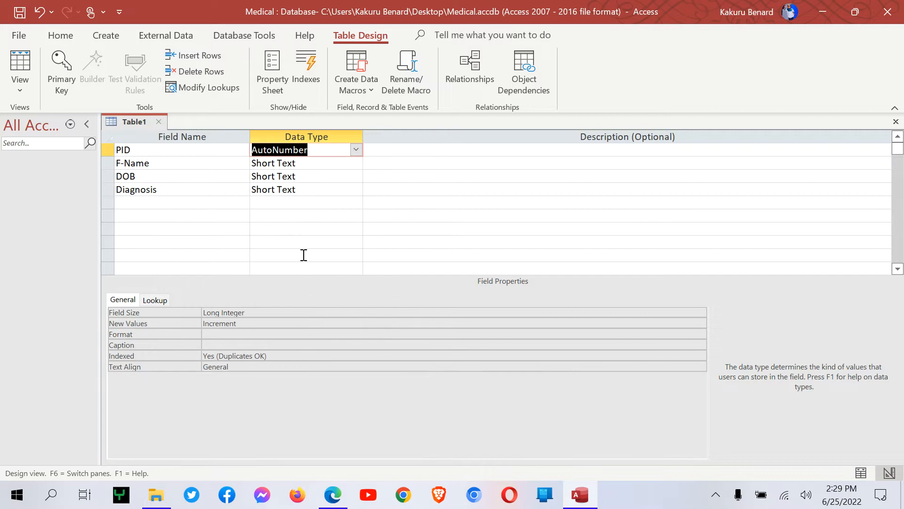
Step: Set the PID field's format to "P00"# and make PID the primary key
{"action": "left_click", "coordinate": [213, 332]}
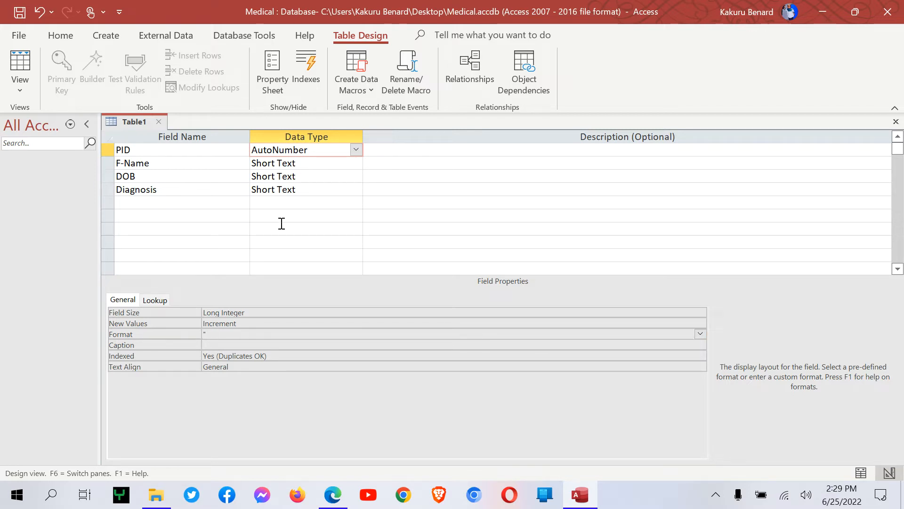
{"action": "type", "text": "\"P00\"#"}
{"action": "left_click", "coordinate": [159, 149]}
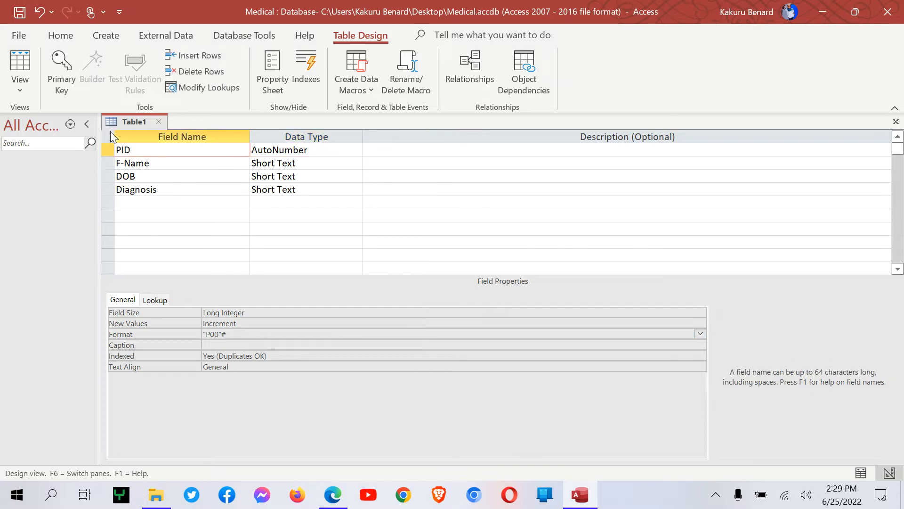
{"action": "left_click", "coordinate": [61, 76]}
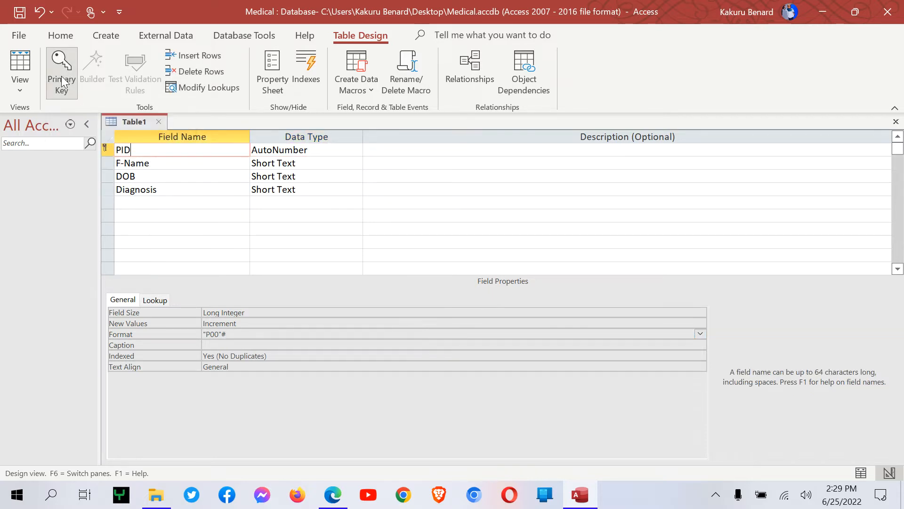
Step: Set the DOB field's data type to Date/Time with the Medium Date format
{"action": "left_click", "coordinate": [312, 176]}
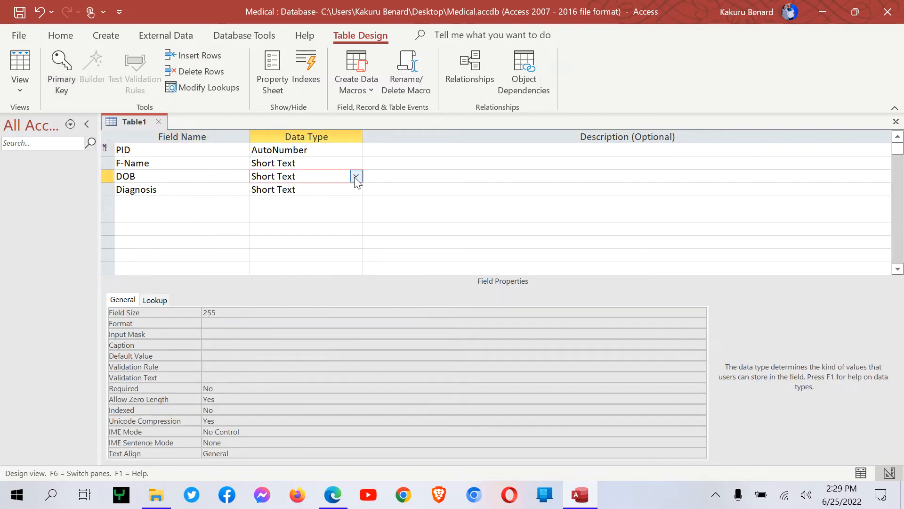
{"action": "left_click", "coordinate": [355, 176]}
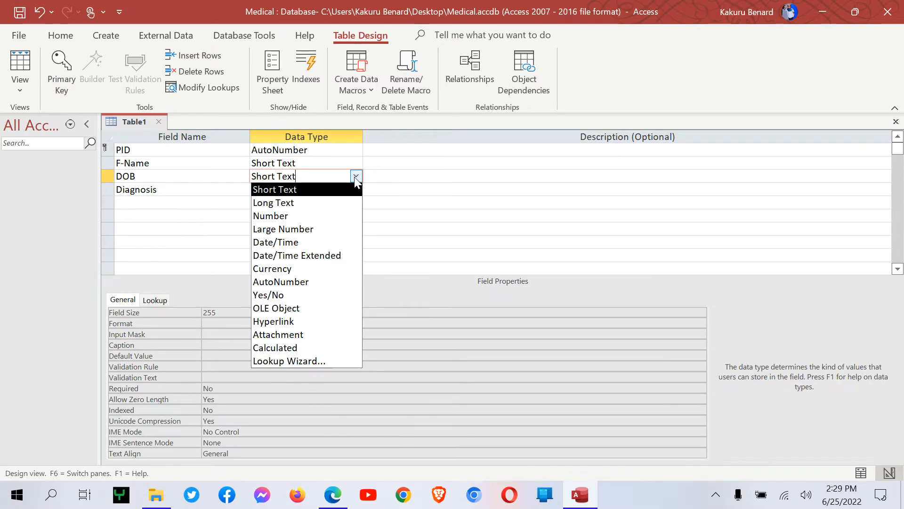
{"action": "left_click", "coordinate": [312, 242]}
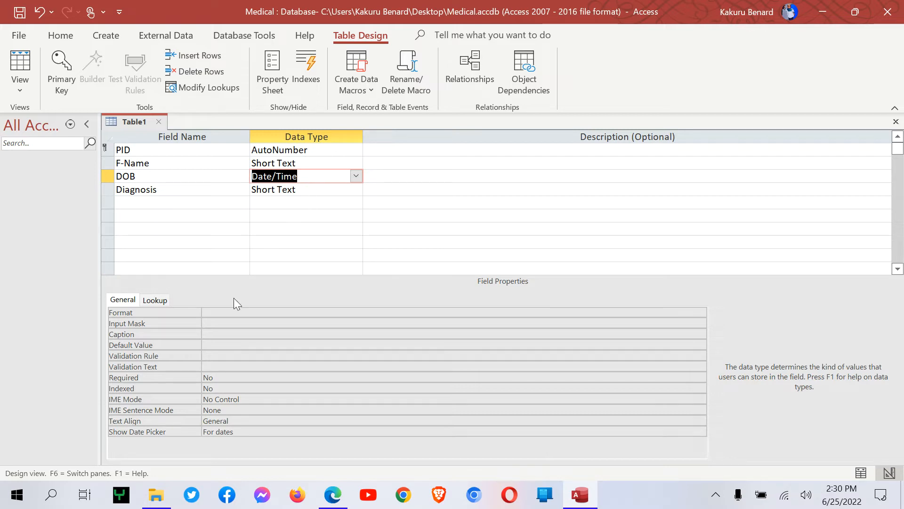
{"action": "left_click", "coordinate": [207, 313]}
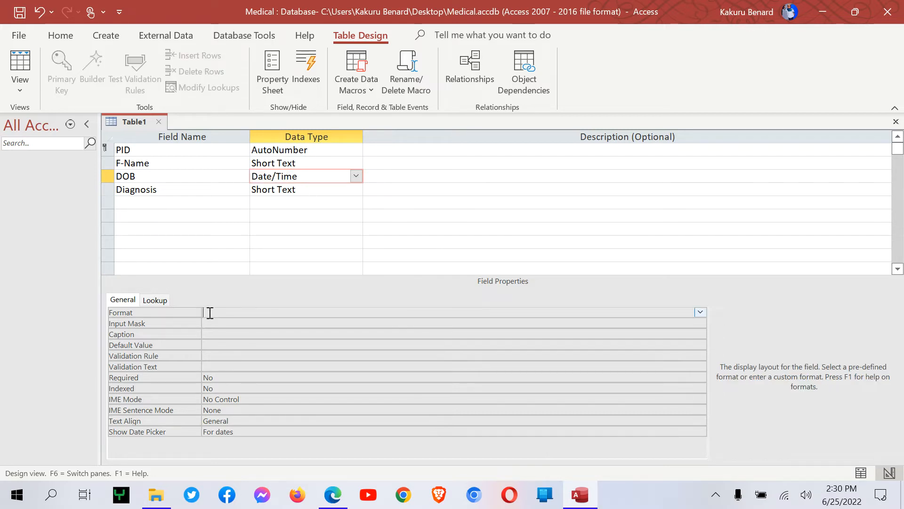
{"action": "left_click", "coordinate": [701, 312]}
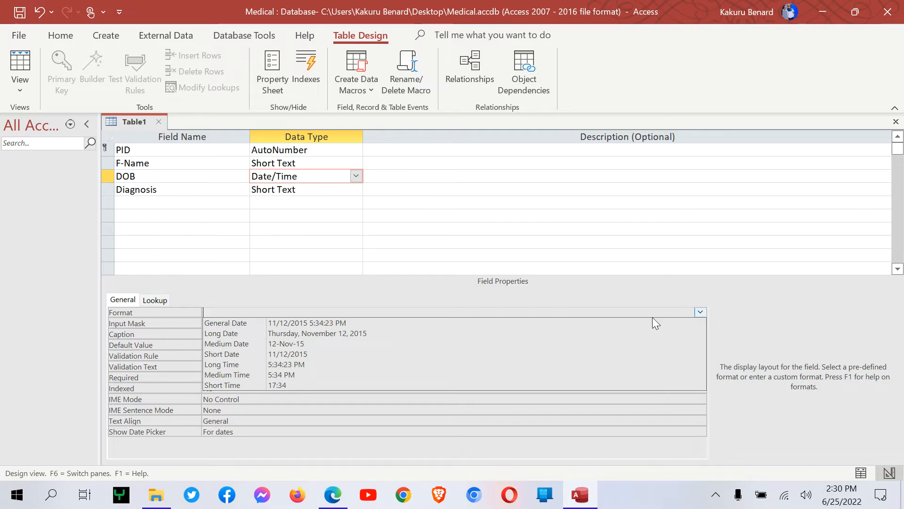
{"action": "left_click", "coordinate": [356, 346]}
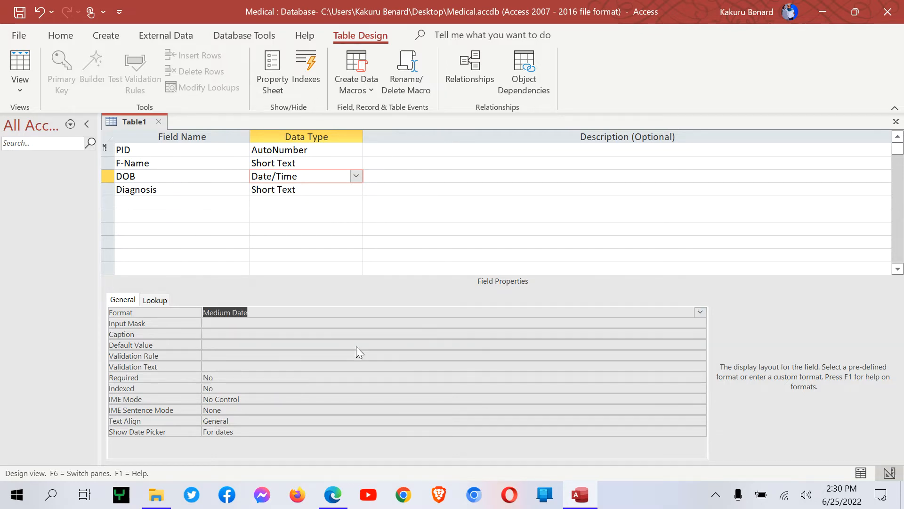
Step: Compare how the DoB dates are written in Database.pdf in Edge with the DOB field's format in Access
{"action": "left_click", "coordinate": [333, 499]}
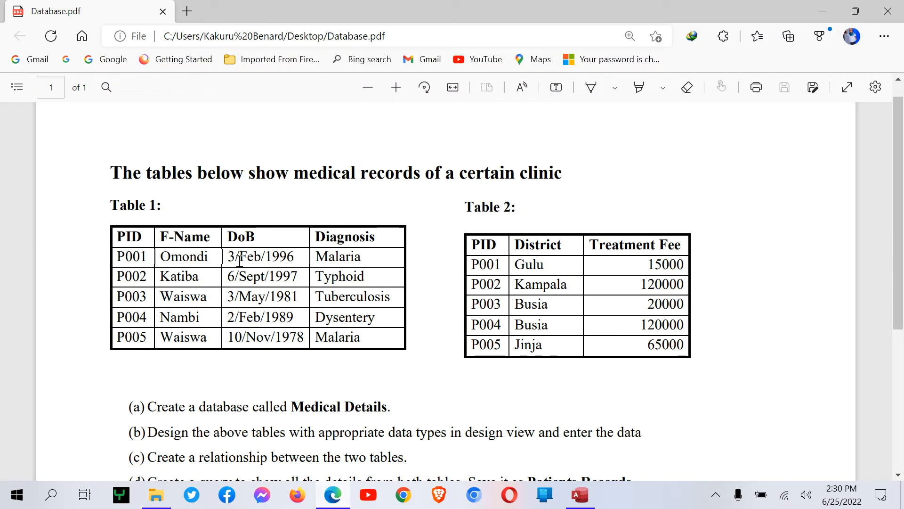
{"action": "left_click_drag", "start_coordinate": [226, 256], "coordinate": [292, 262]}
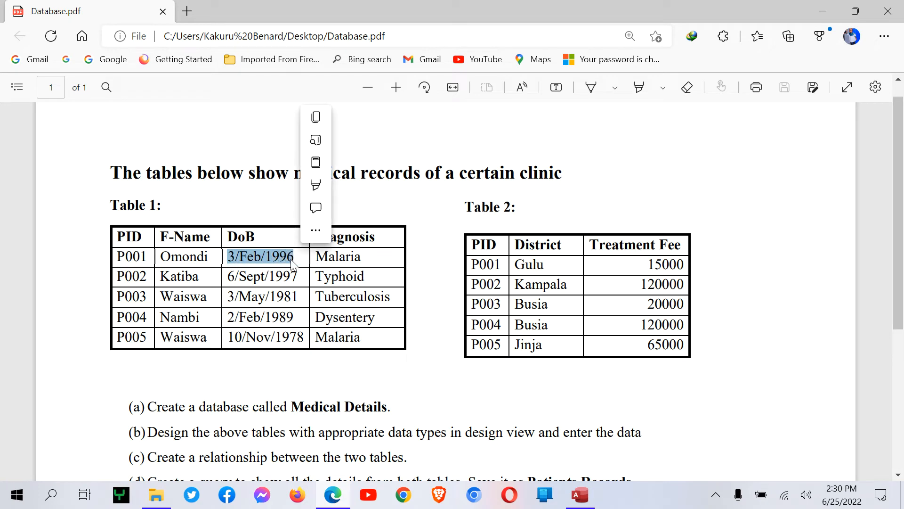
{"action": "left_click", "coordinate": [291, 263]}
{"action": "left_click", "coordinate": [580, 494]}
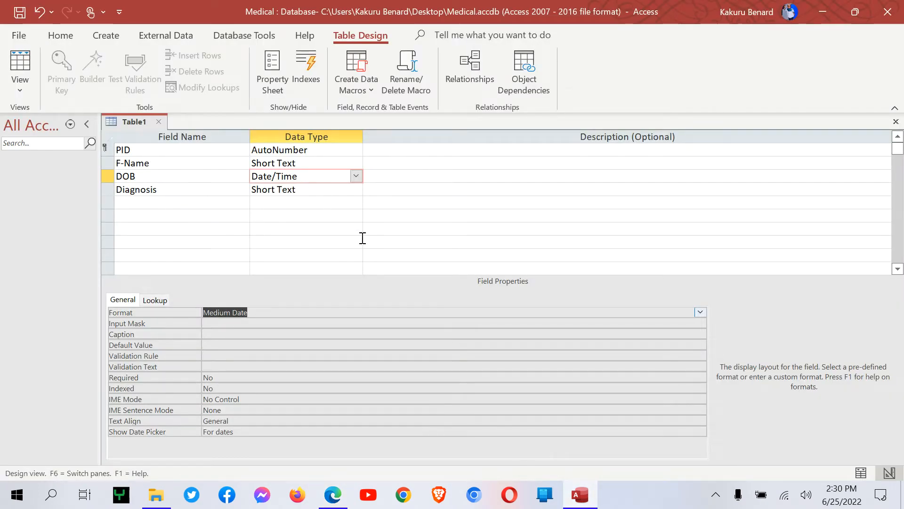
{"action": "left_click", "coordinate": [333, 494]}
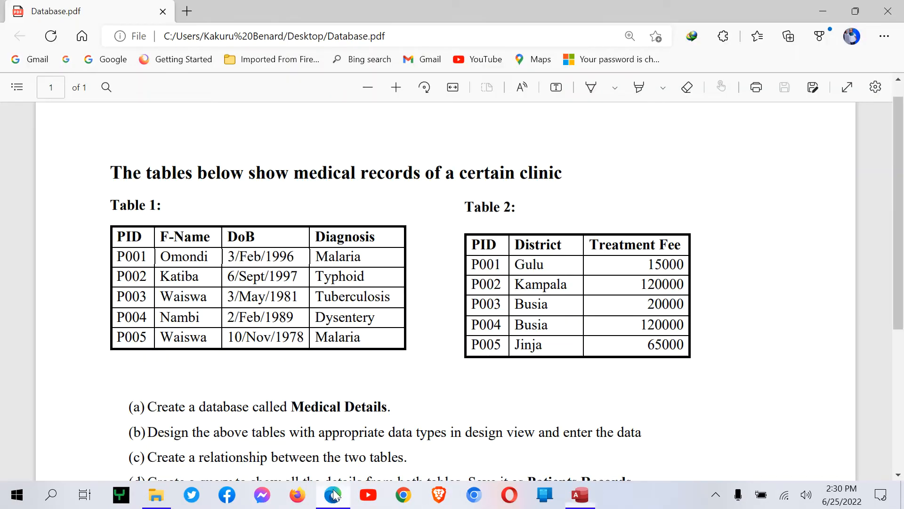
{"action": "left_click", "coordinate": [580, 494]}
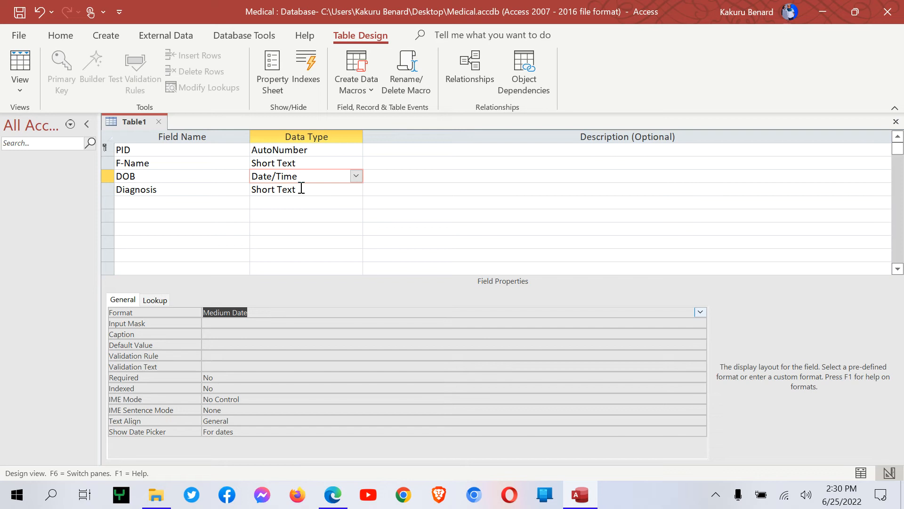
Step: Save the table as Table1 and switch it to Datasheet view
{"action": "key", "text": "ctrl+s"}
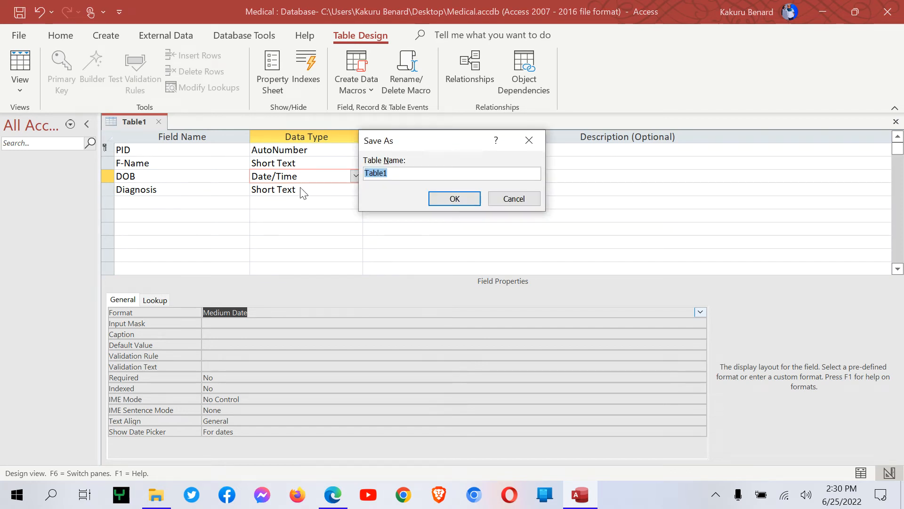
{"action": "left_click", "coordinate": [442, 199]}
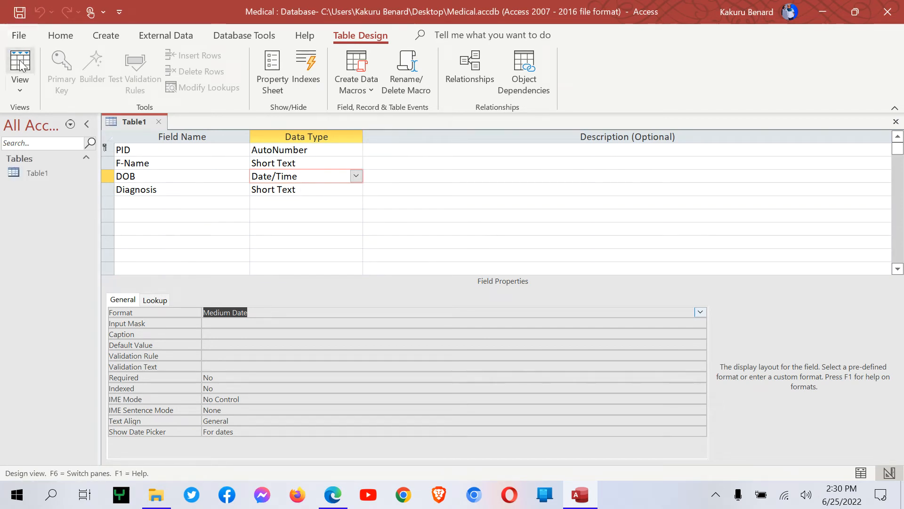
{"action": "left_click", "coordinate": [21, 91]}
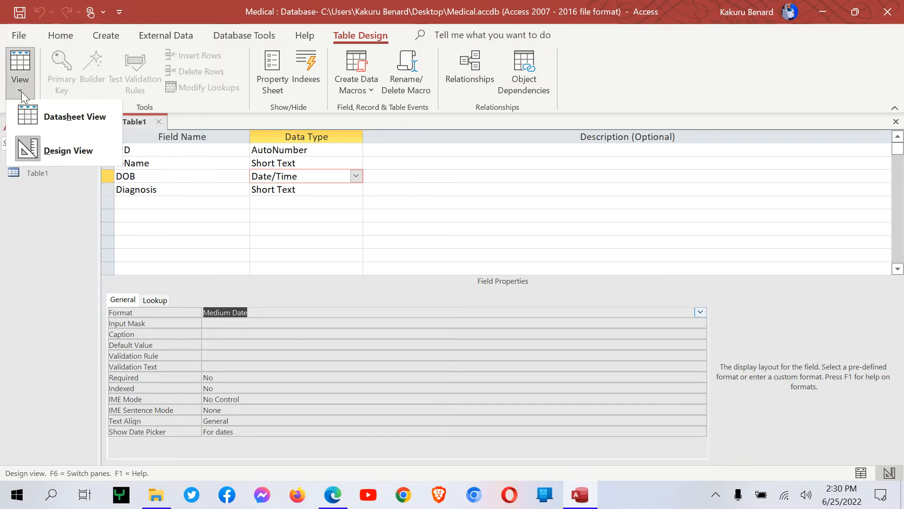
{"action": "left_click", "coordinate": [79, 120]}
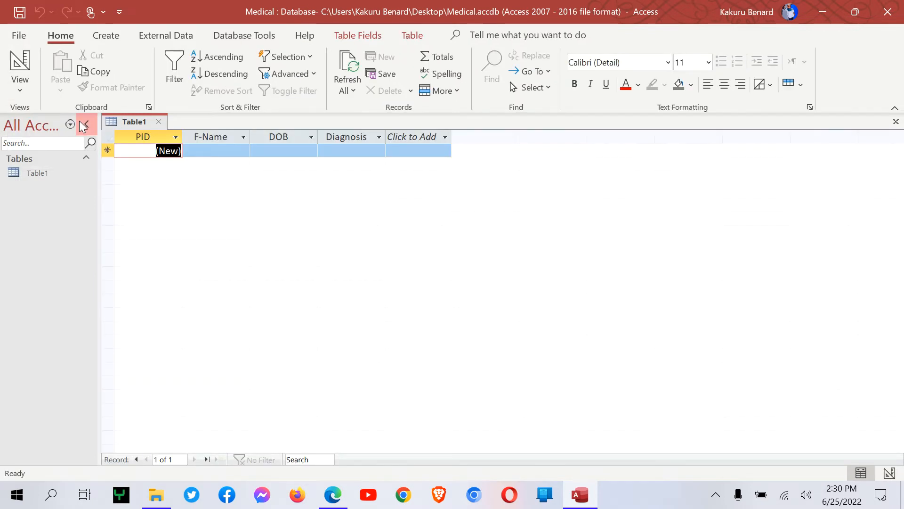
Step: Review Table1's fields in Design view, then close the table and reopen it in Datasheet view
{"action": "left_click", "coordinate": [20, 91]}
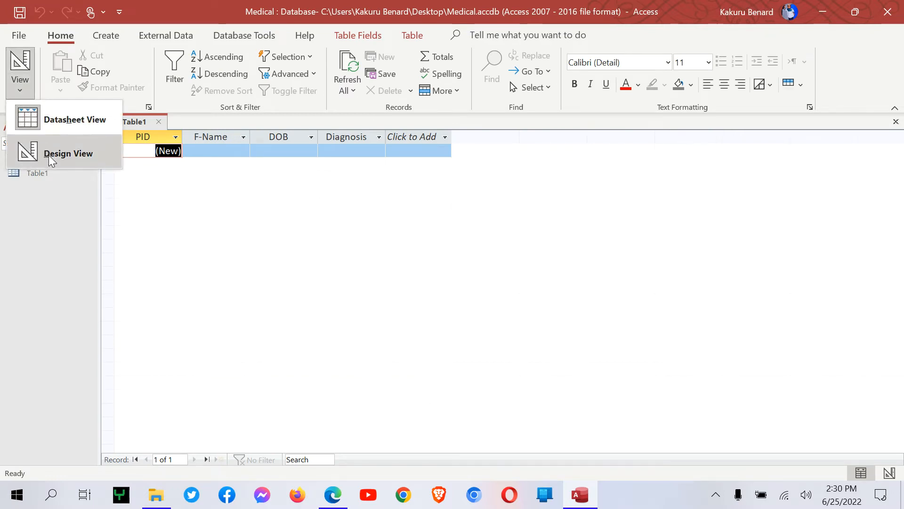
{"action": "left_click", "coordinate": [49, 153]}
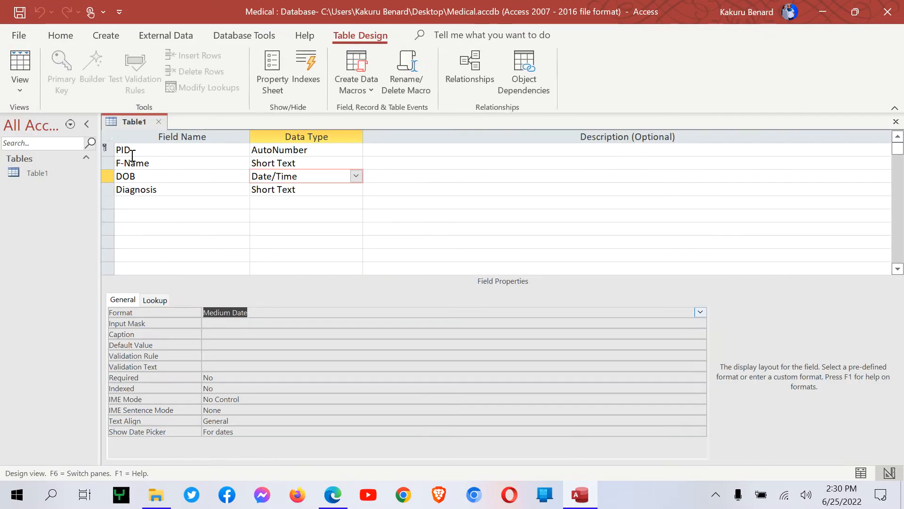
{"action": "left_click", "coordinate": [896, 122]}
{"action": "double_click", "coordinate": [22, 175]}
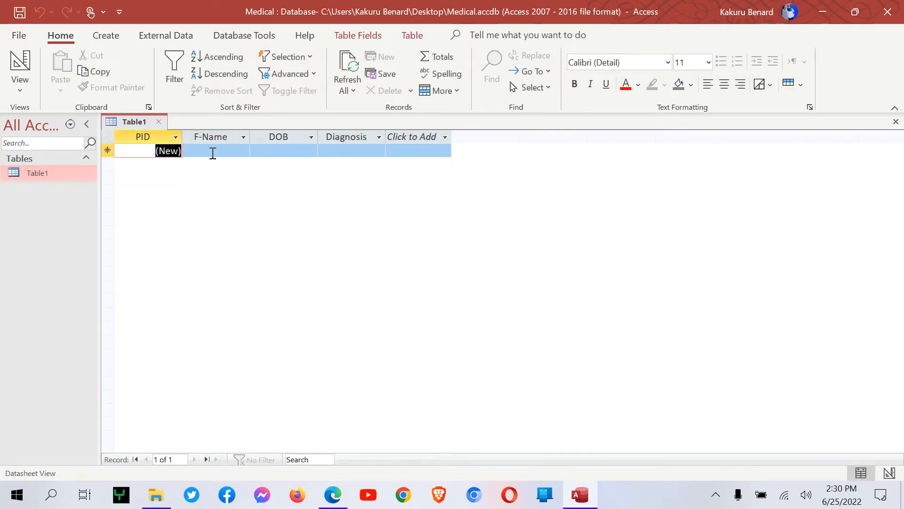
Step: Enter the patients' first names in the F-Name field of the first two records
{"action": "left_click", "coordinate": [213, 153]}
{"action": "type", "text": "Omandi"}
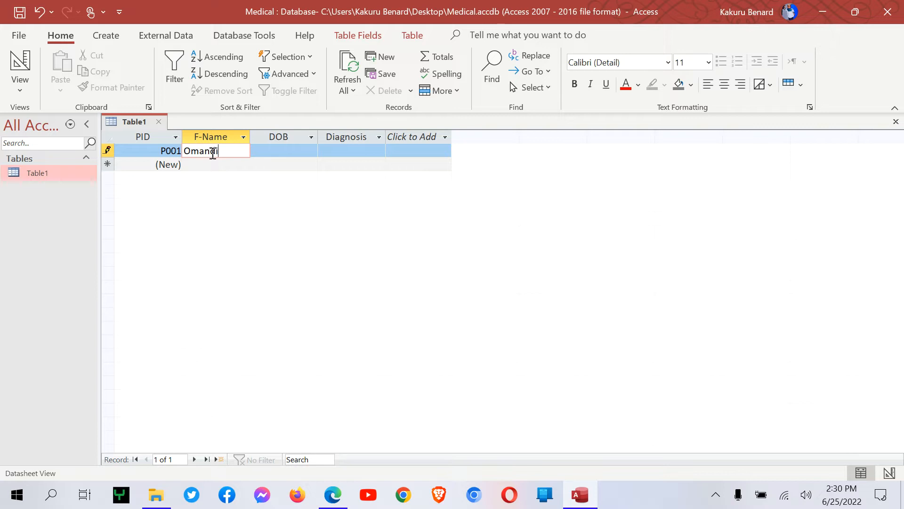
{"action": "key", "text": "Down"}
{"action": "type", "text": "Kai"}
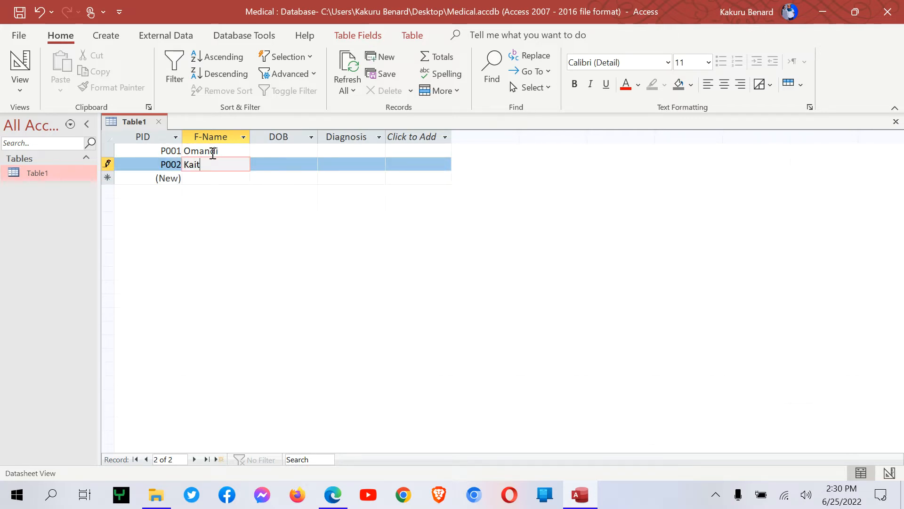
{"action": "type", "text": "ba"}
{"action": "key", "text": "BackSpace"}
{"action": "key", "text": "BackSpace"}
{"action": "key", "text": "BackSpace"}
{"action": "key", "text": "BackSpace"}
{"action": "type", "text": "tiba"}
{"action": "key", "text": "Down"}
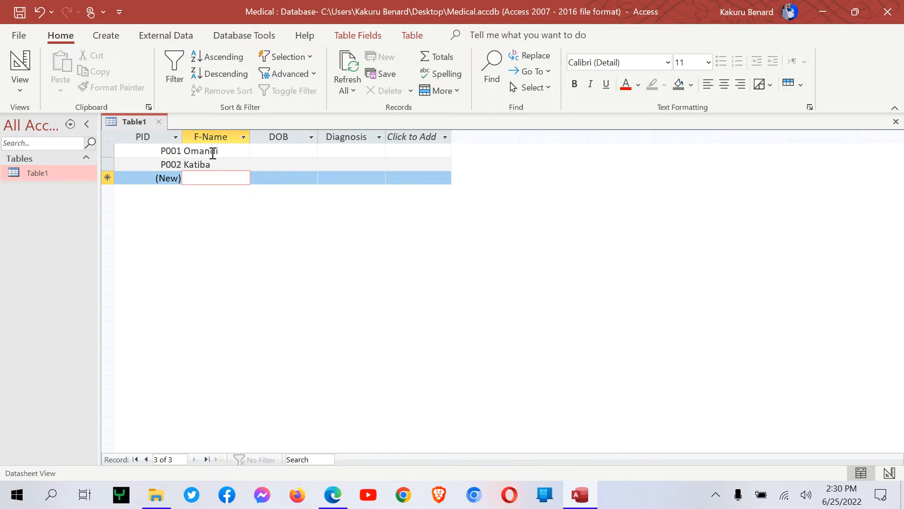
Step: Fill in the patients' first names in the F-Name field of the third, fourth and fifth records
{"action": "type", "text": "Wai"}
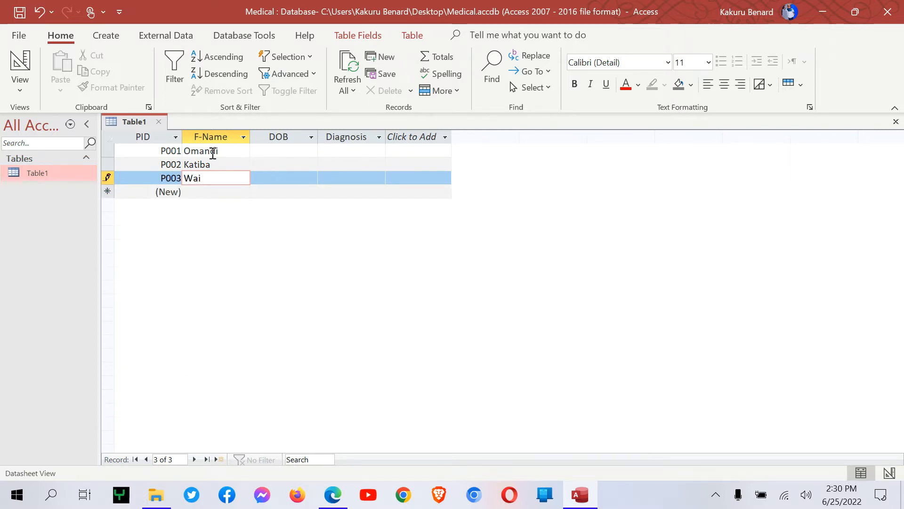
{"action": "type", "text": "swa"}
{"action": "key", "text": "Down"}
{"action": "type", "text": "Nambi"}
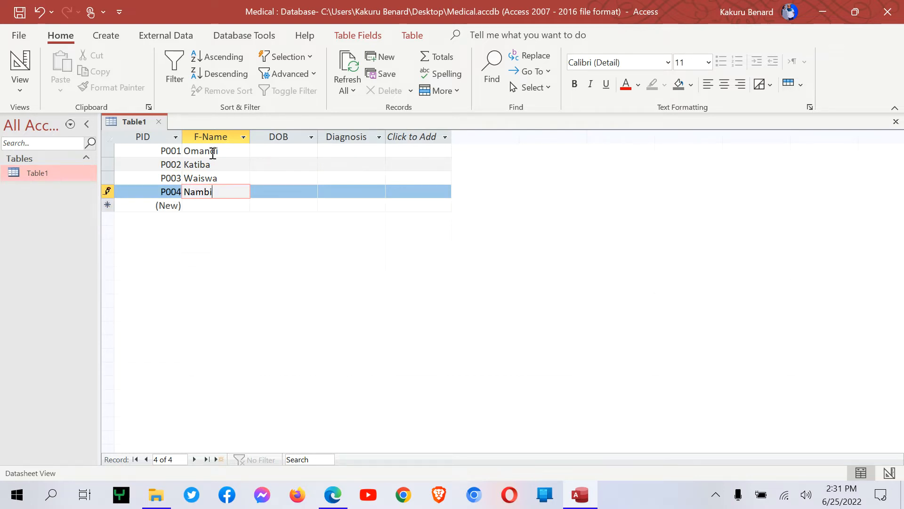
{"action": "key", "text": "Down"}
{"action": "type", "text": "Wa"}
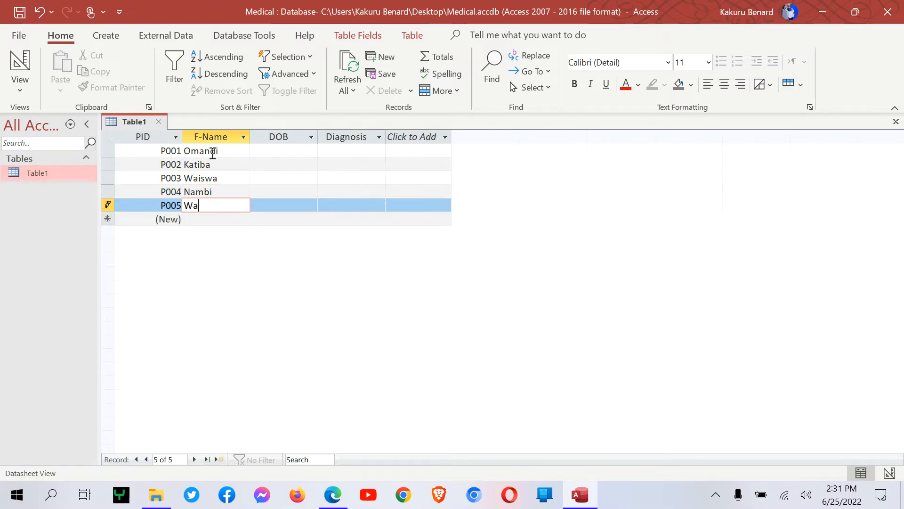
{"action": "type", "text": "iswa"}
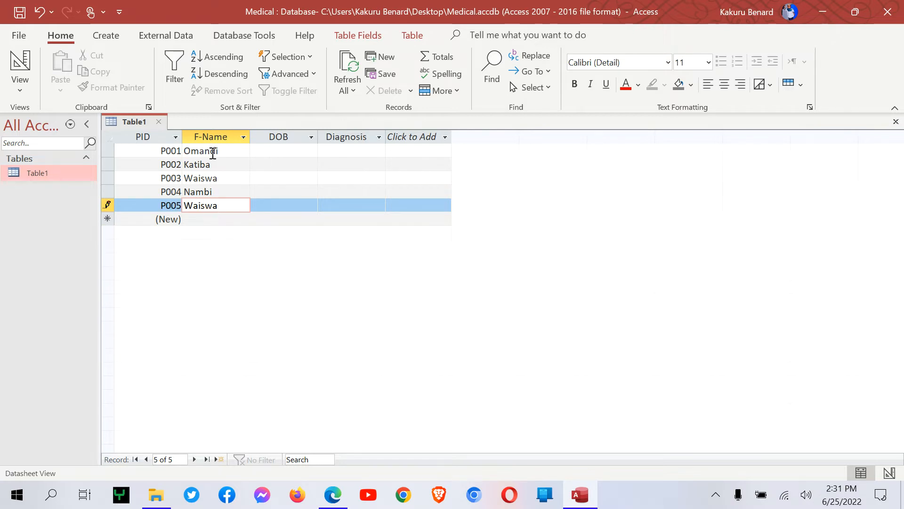
Step: Enter the patient's date of birth in the DOB field of the fifth record
{"action": "key", "text": "Tab"}
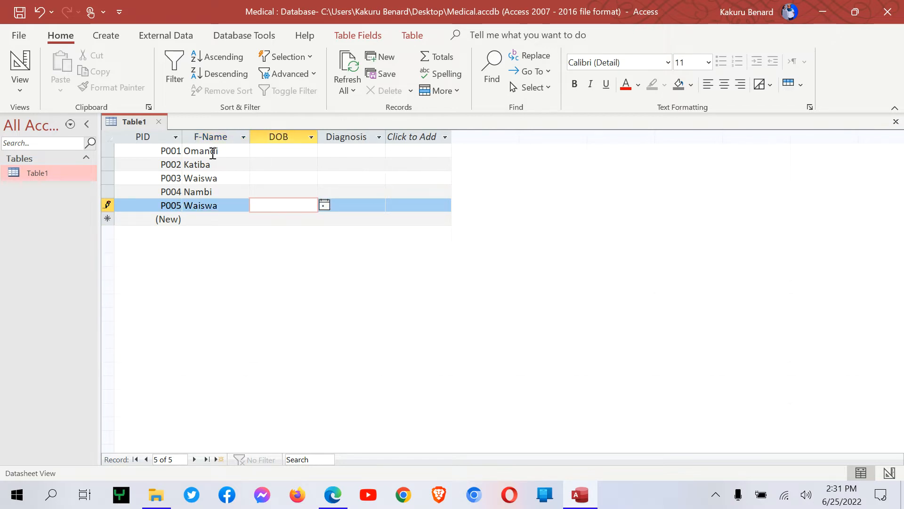
{"action": "type", "text": "10"}
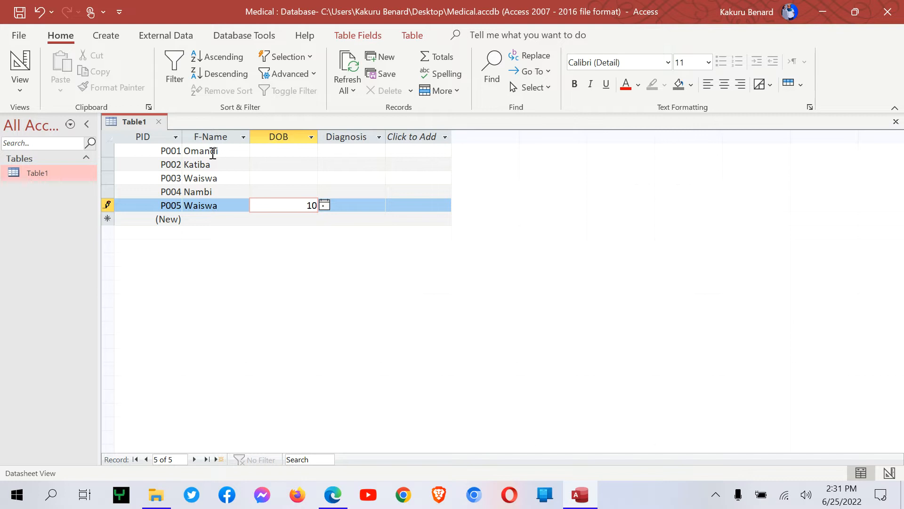
{"action": "type", "text": "/Nov"}
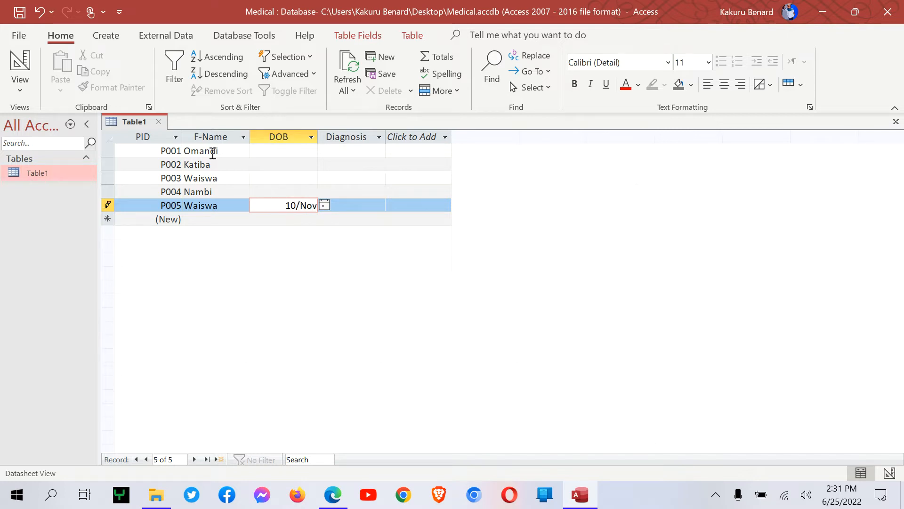
{"action": "type", "text": "/19"}
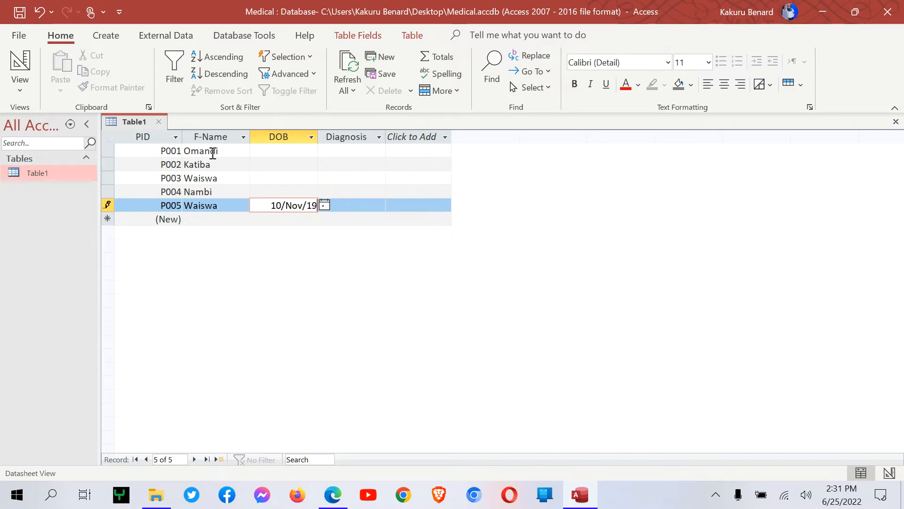
{"action": "type", "text": "78"}
{"action": "key", "text": "Up"}
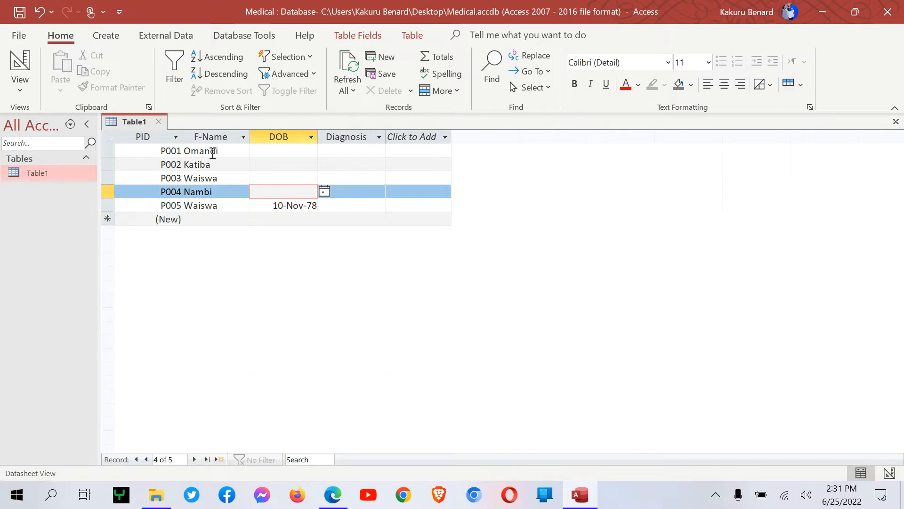
Step: Fill in the patients' dates of birth in the DOB field of the fourth and third records
{"action": "type", "text": "2/"}
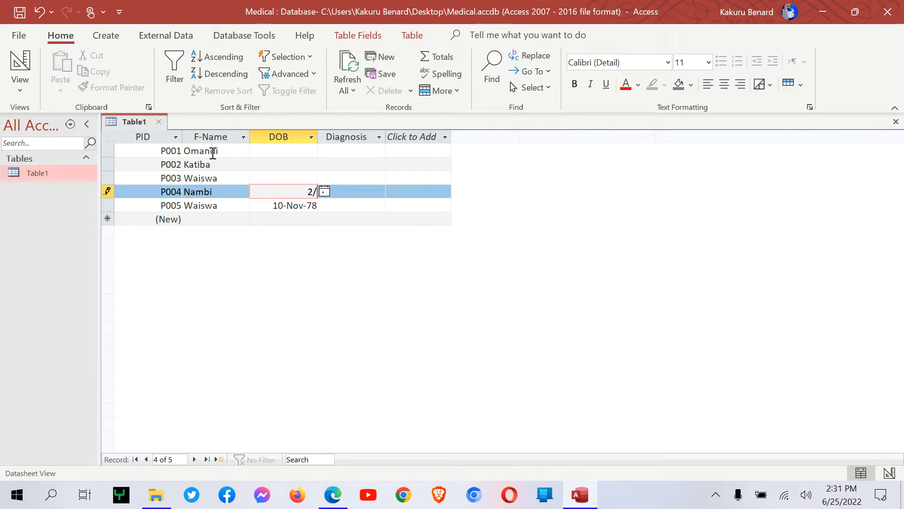
{"action": "type", "text": "Feb"}
{"action": "type", "text": "/2"}
{"action": "type", "text": "9"}
{"action": "key", "text": "BackSpace"}
{"action": "key", "text": "BackSpace"}
{"action": "type", "text": "1989"}
{"action": "key", "text": "Up"}
{"action": "type", "text": "3"}
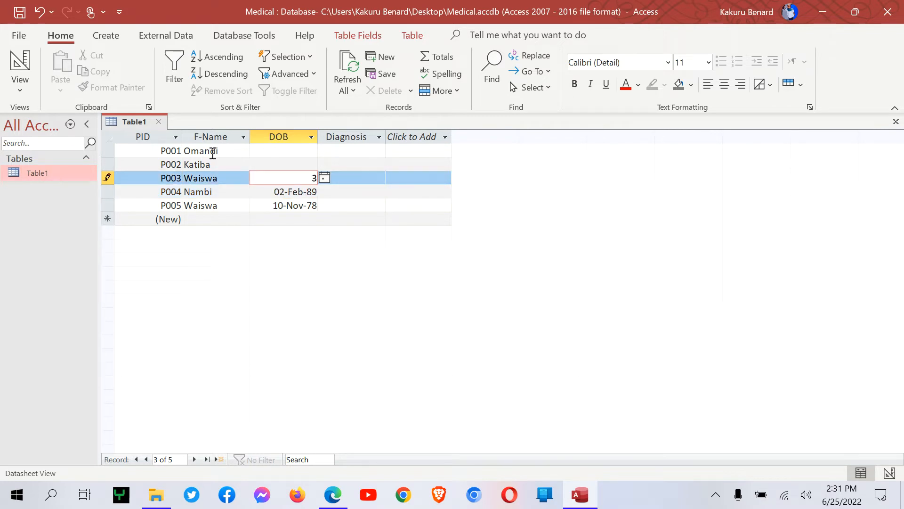
{"action": "type", "text": "/May/1981"}
{"action": "key", "text": "Up"}
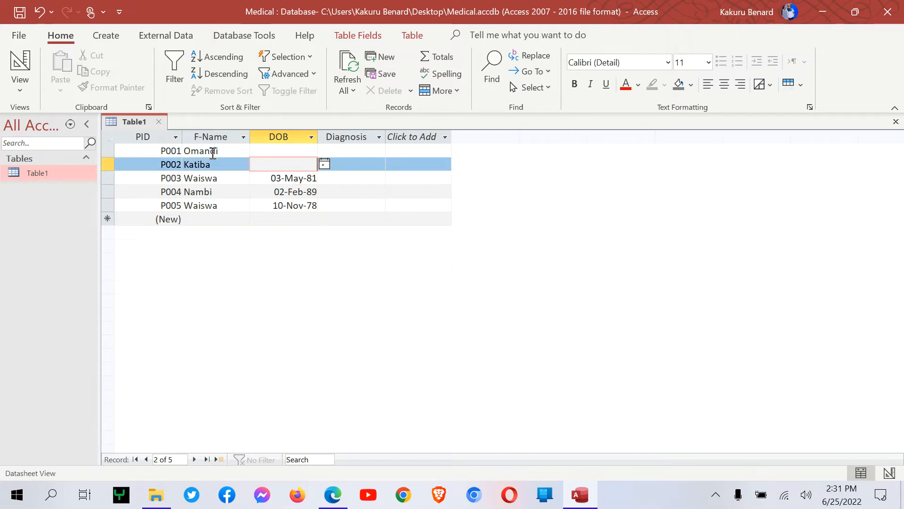
Step: Enter the second record's date of birth, with the month shortened to a three-letter abbreviation
{"action": "type", "text": "6/Se"}
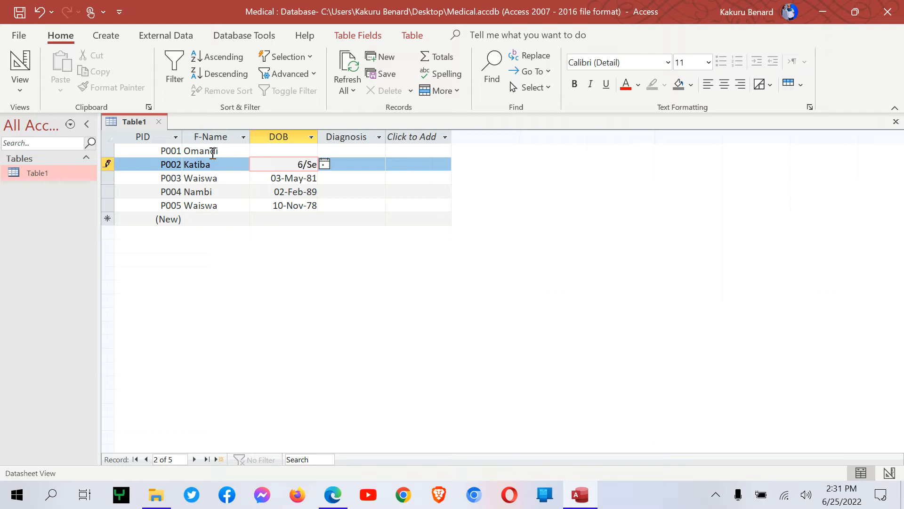
{"action": "type", "text": "t"}
{"action": "key", "text": "BackSpace"}
{"action": "type", "text": "pt/1977"}
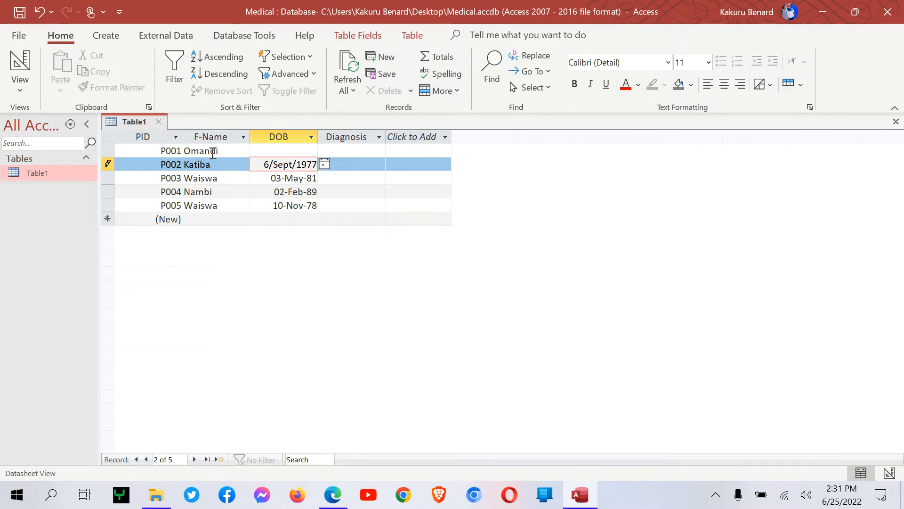
{"action": "left_click", "coordinate": [213, 156]}
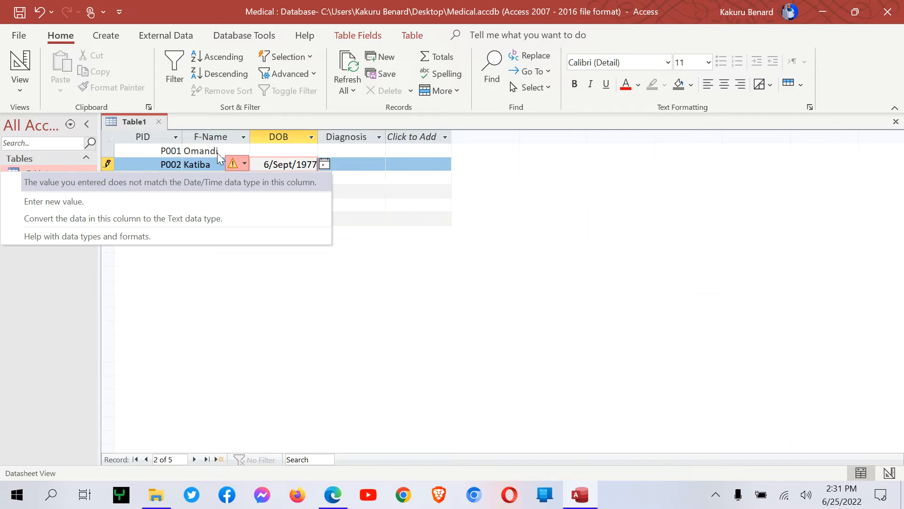
{"action": "left_click", "coordinate": [289, 164]}
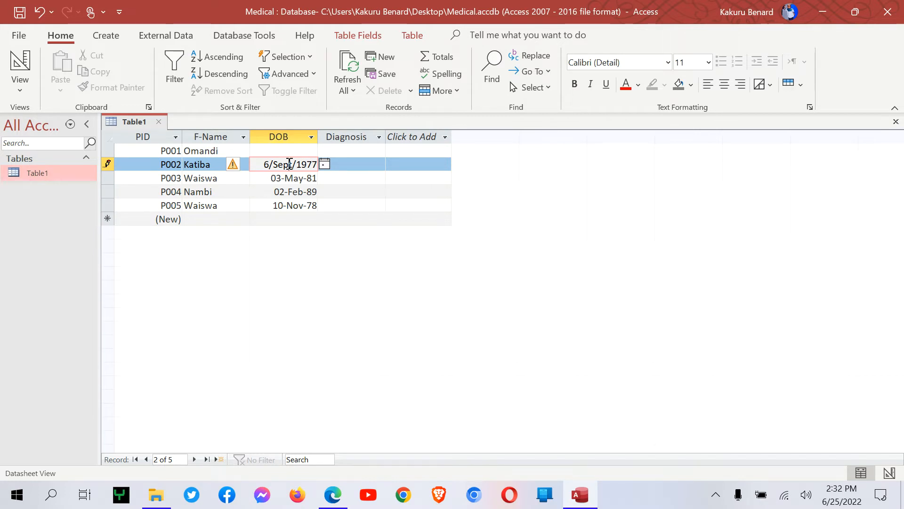
{"action": "key", "text": "BackSpace"}
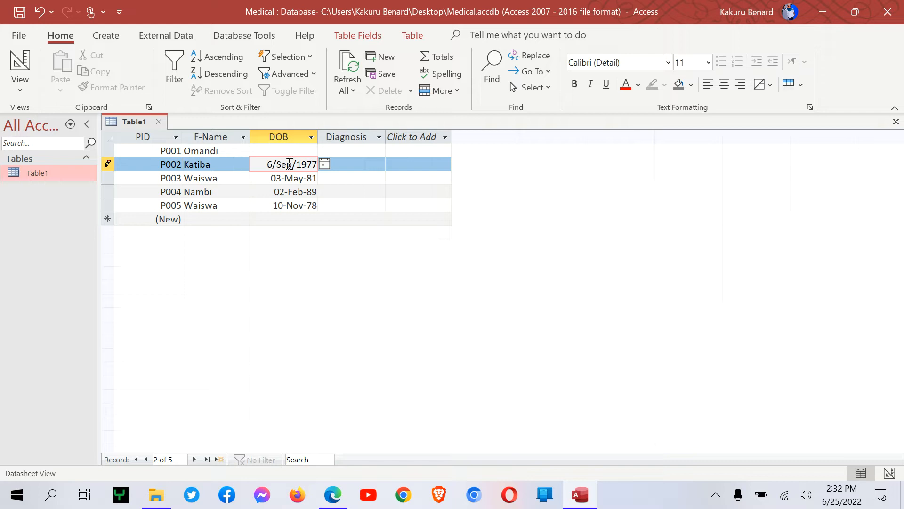
Step: Enter the patient's date of birth in the DOB field of the first record
{"action": "left_click", "coordinate": [287, 150]}
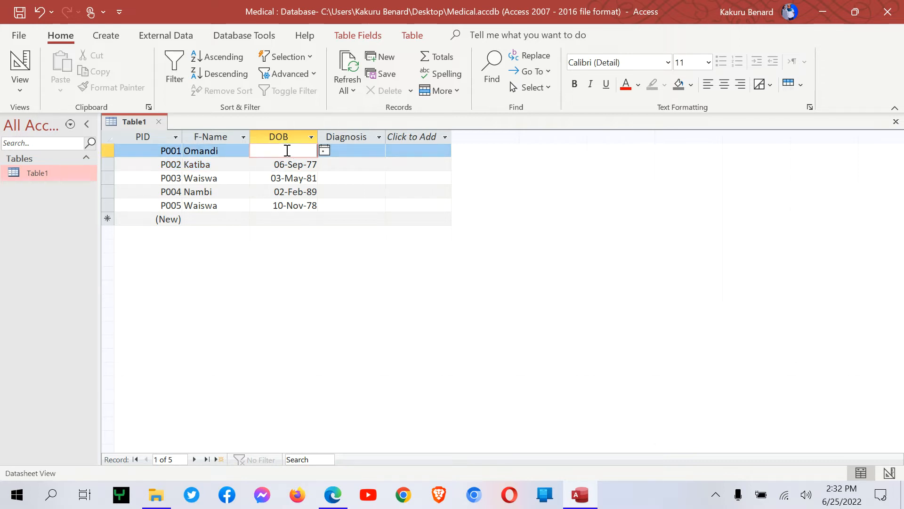
{"action": "type", "text": "3/Feb/"}
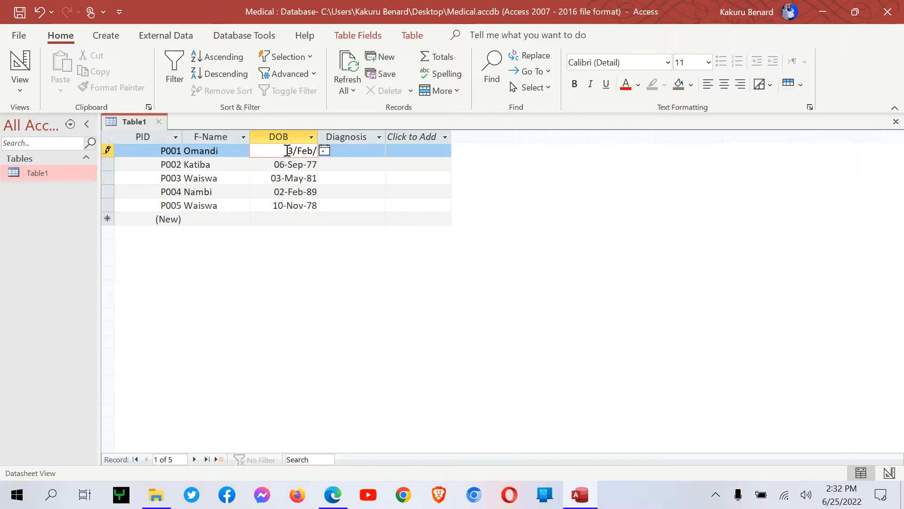
{"action": "type", "text": "1996"}
Step: Enter the diagnoses Malaria, Typhoid and Tuberculosis in the first three records
{"action": "left_click", "coordinate": [363, 147]}
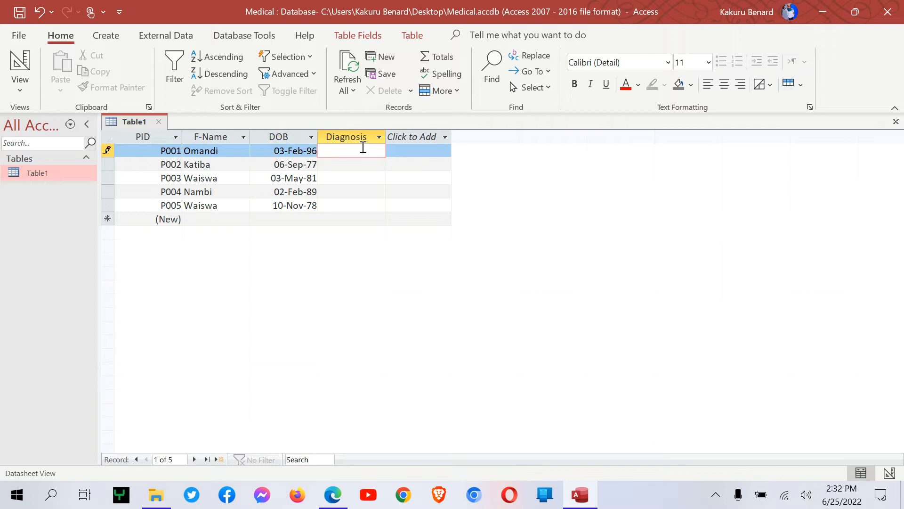
{"action": "type", "text": "Malaria"}
{"action": "key", "text": "Down"}
{"action": "type", "text": "Typhoid"}
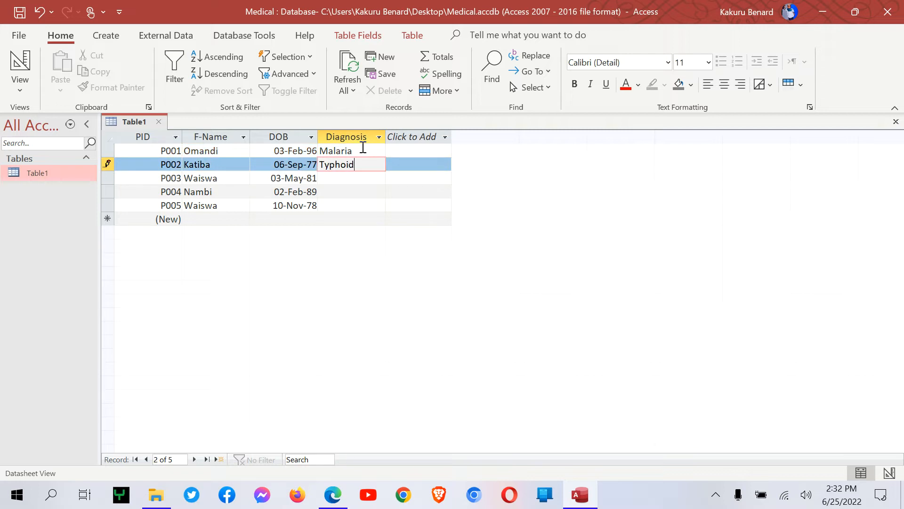
{"action": "key", "text": "Down"}
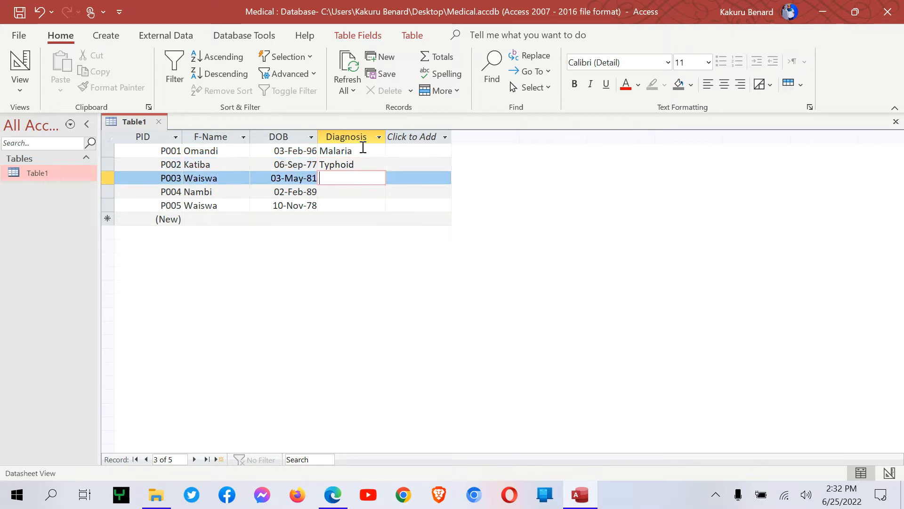
{"action": "type", "text": "Tuberc"}
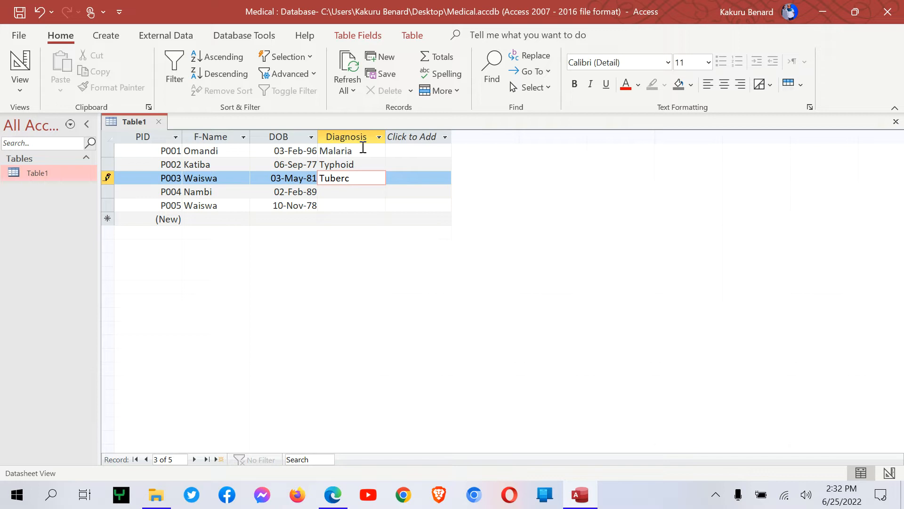
{"action": "type", "text": "ulosis"}
{"action": "key", "text": "Down"}
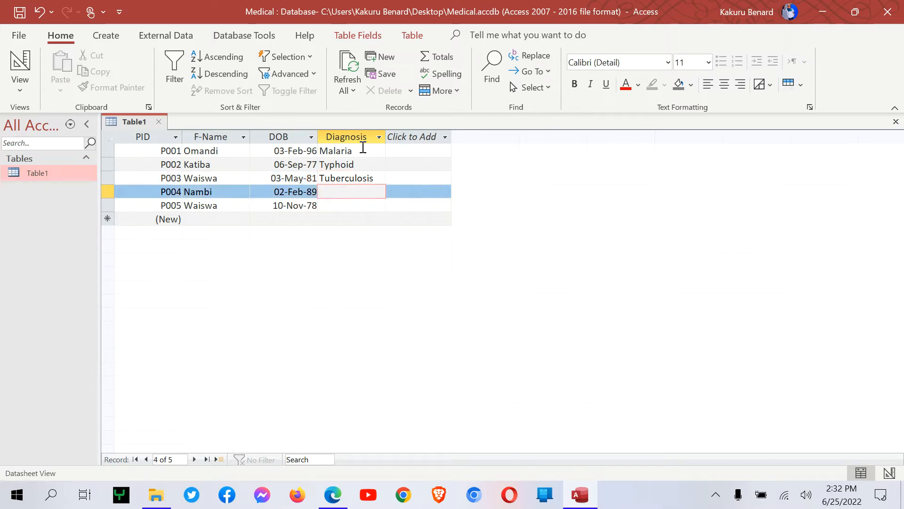
Step: Set the fourth record's diagnosis to Dysentery and the fifth record's diagnosis to Malaria
{"action": "type", "text": "Dysentry"}
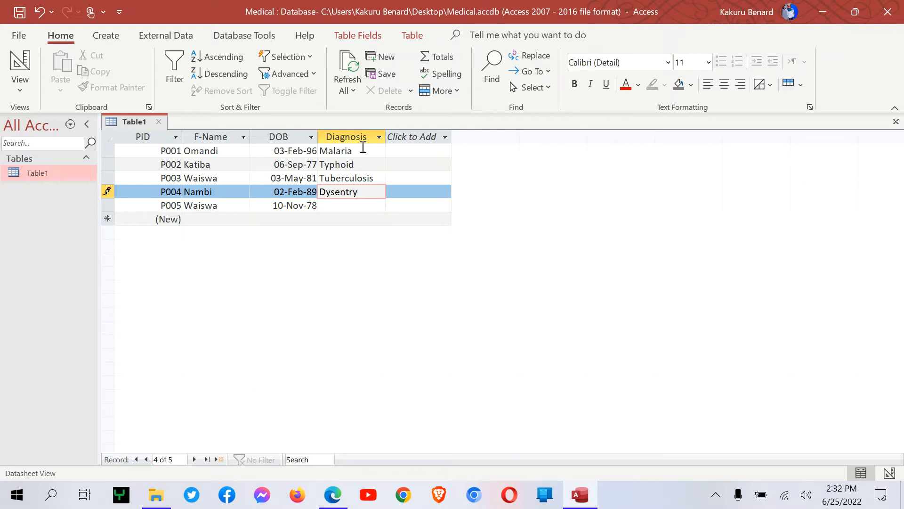
{"action": "key", "text": "BackSpace"}
{"action": "key", "text": "BackSpace"}
{"action": "type", "text": "ery"}
{"action": "key", "text": "Down"}
{"action": "type", "text": "Mala"}
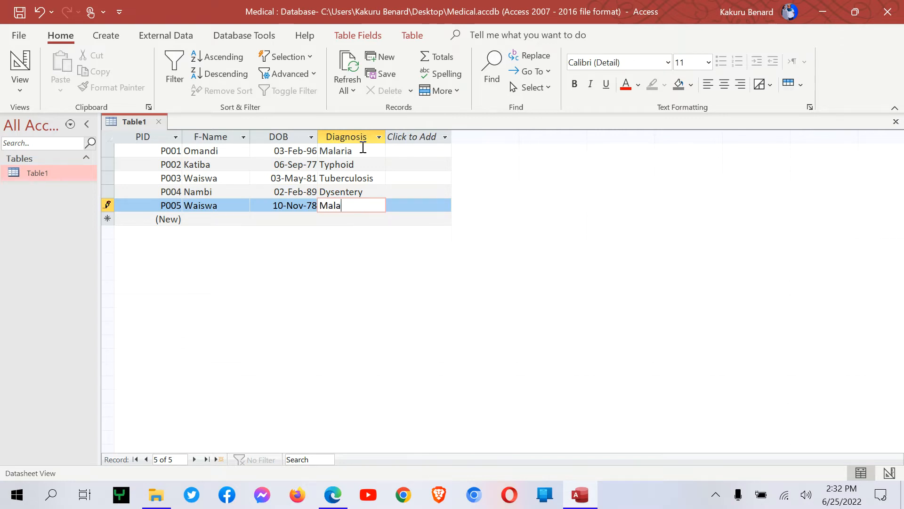
{"action": "type", "text": "ra"}
{"action": "type", "text": "ia"}
Step: Close Table1, then check the clinic tables and tasks in Database.pdf in Edge and return to Access
{"action": "left_click", "coordinate": [896, 122]}
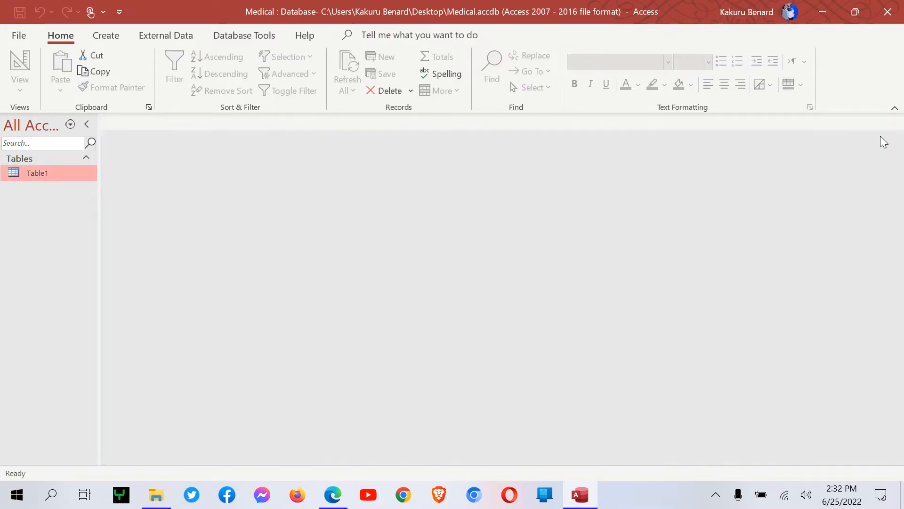
{"action": "left_click", "coordinate": [332, 495]}
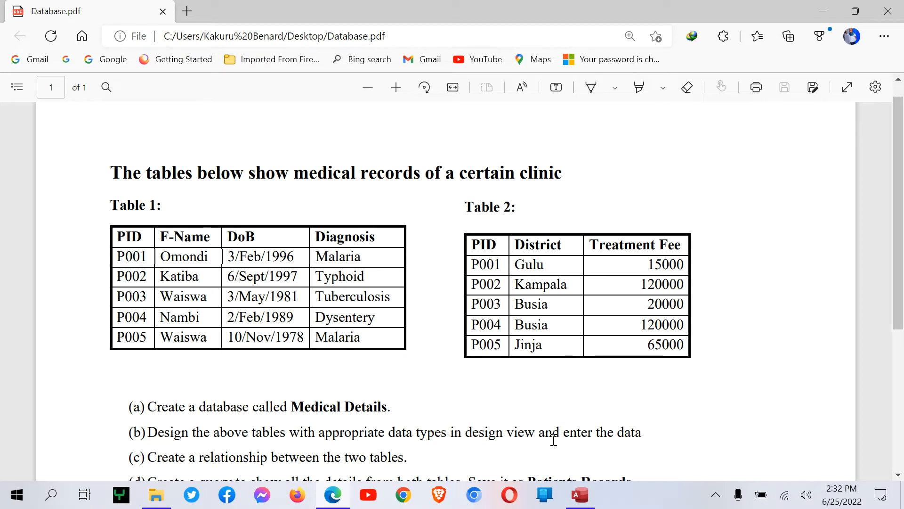
{"action": "left_click", "coordinate": [583, 500]}
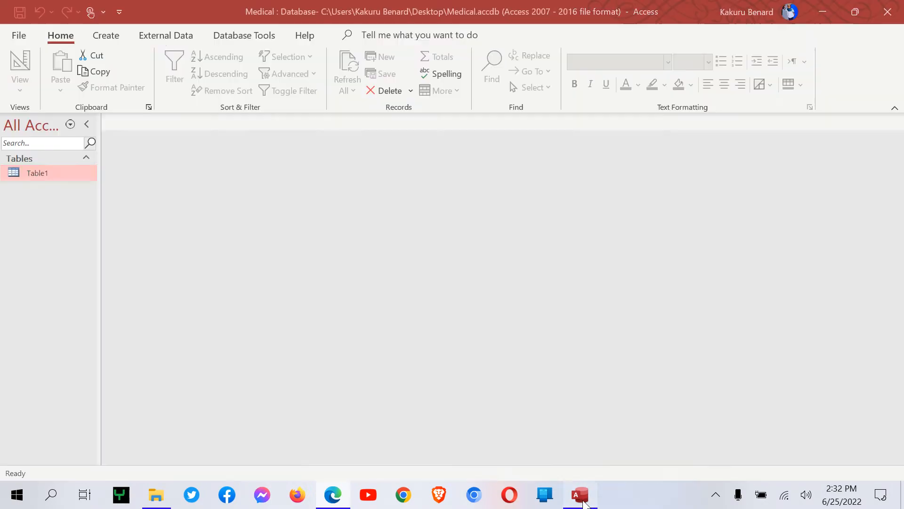
Step: Create a new table in design view with the fields PID, District and Treatment Fee
{"action": "left_click", "coordinate": [106, 35]}
{"action": "left_click", "coordinate": [101, 74]}
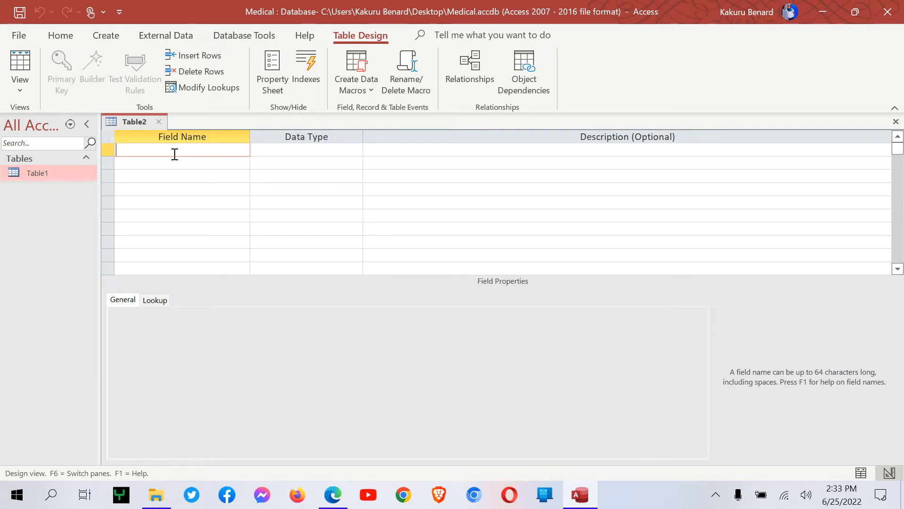
{"action": "type", "text": "PID"}
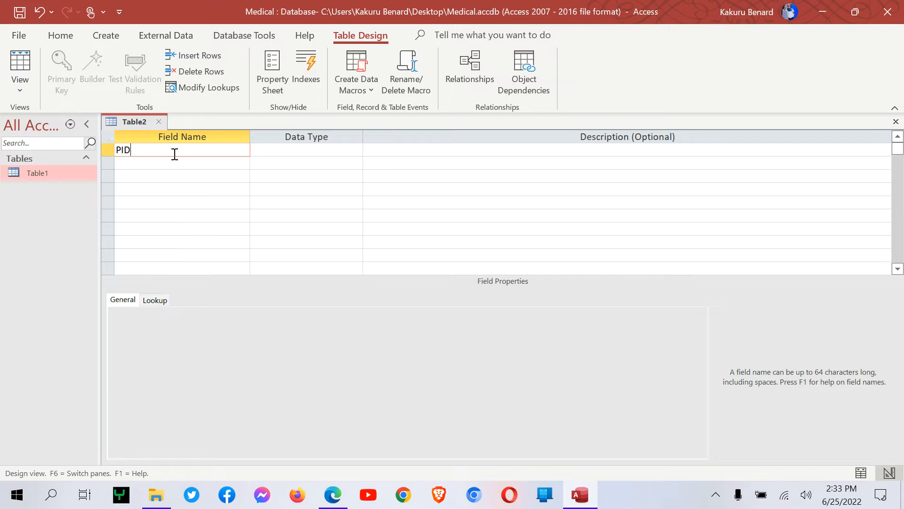
{"action": "key", "text": "Down"}
{"action": "type", "text": "Dis"}
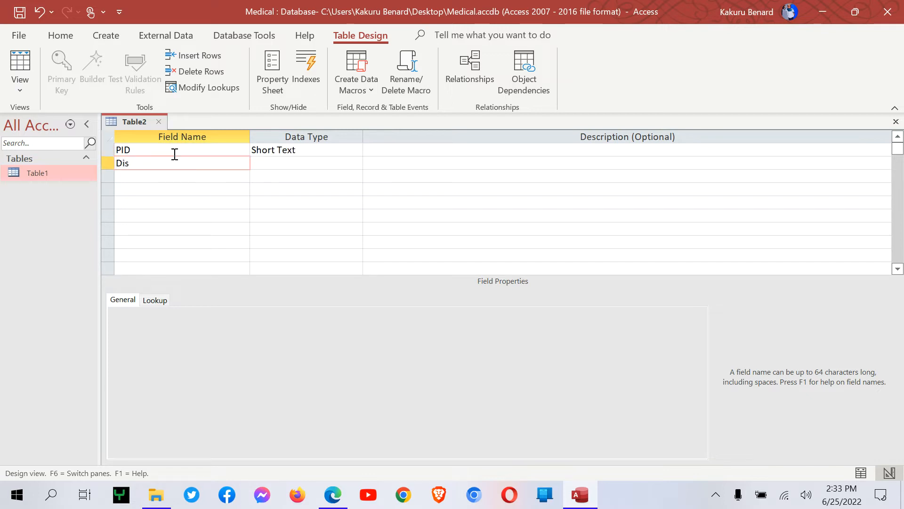
{"action": "type", "text": "trict"}
{"action": "key", "text": "Down"}
{"action": "type", "text": "Treat"}
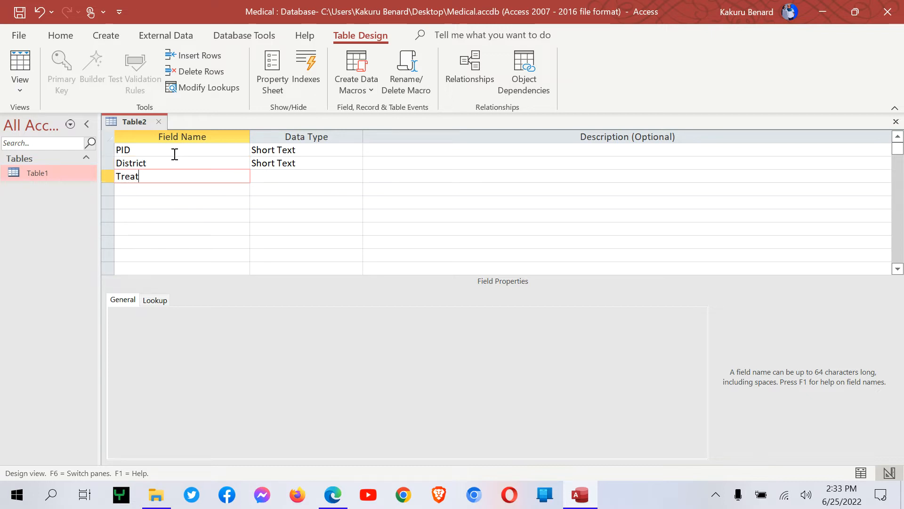
{"action": "type", "text": "ment Fe"}
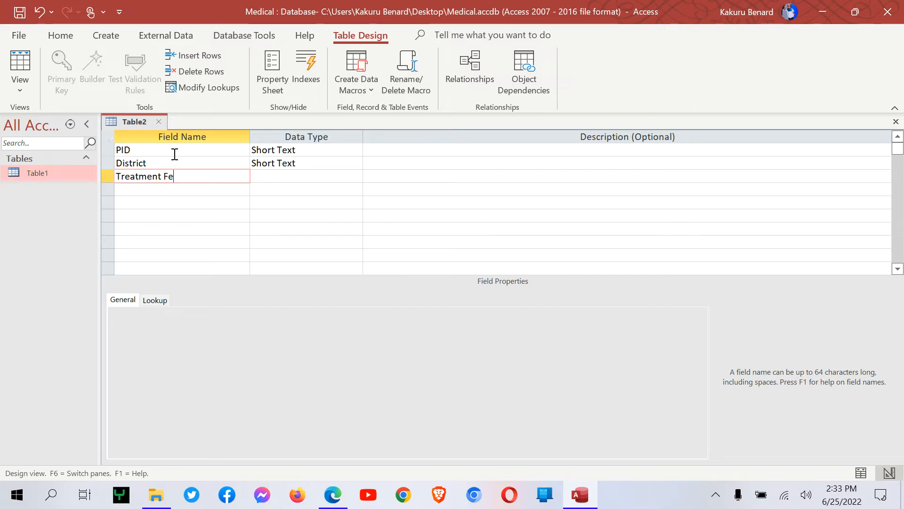
{"action": "type", "text": "e"}
Step: Make PID the primary key as an AutoNumber field with a custom format that prefixes P00
{"action": "left_click", "coordinate": [289, 166]}
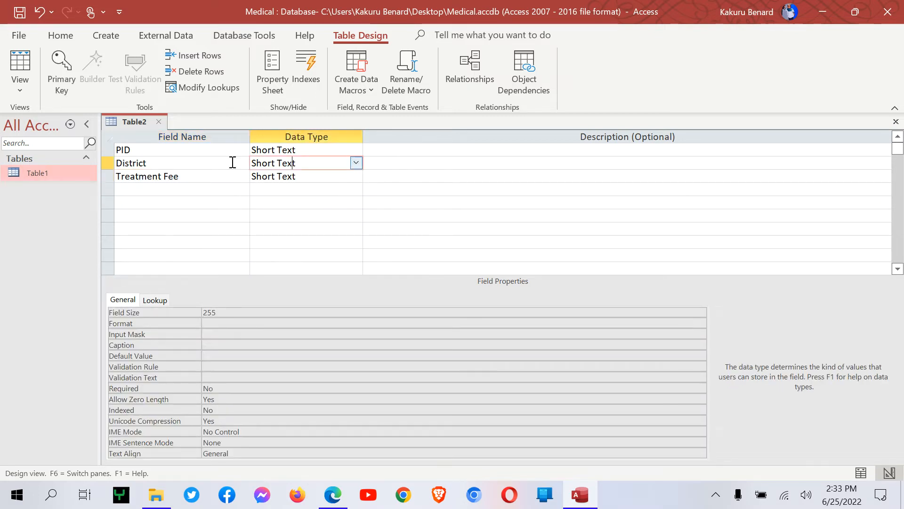
{"action": "left_click", "coordinate": [154, 150]}
{"action": "left_click", "coordinate": [69, 53]}
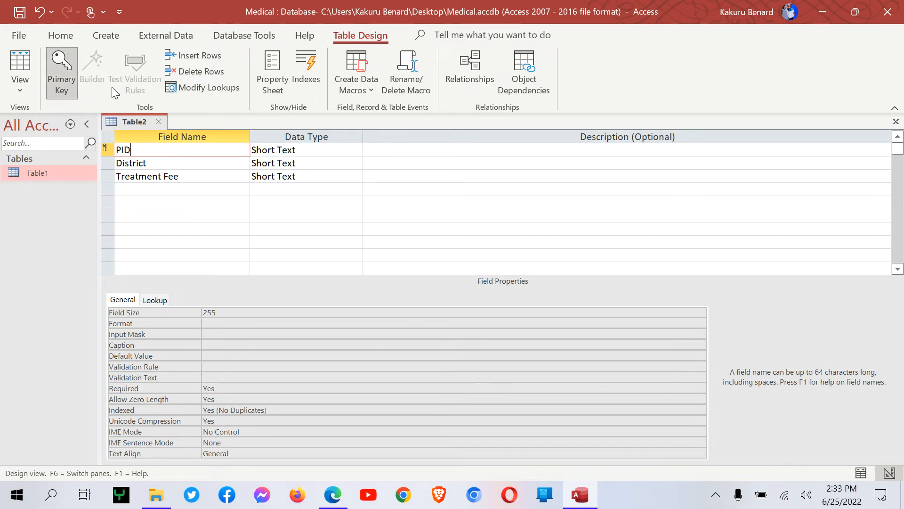
{"action": "left_click", "coordinate": [339, 153]}
{"action": "left_click", "coordinate": [357, 150]}
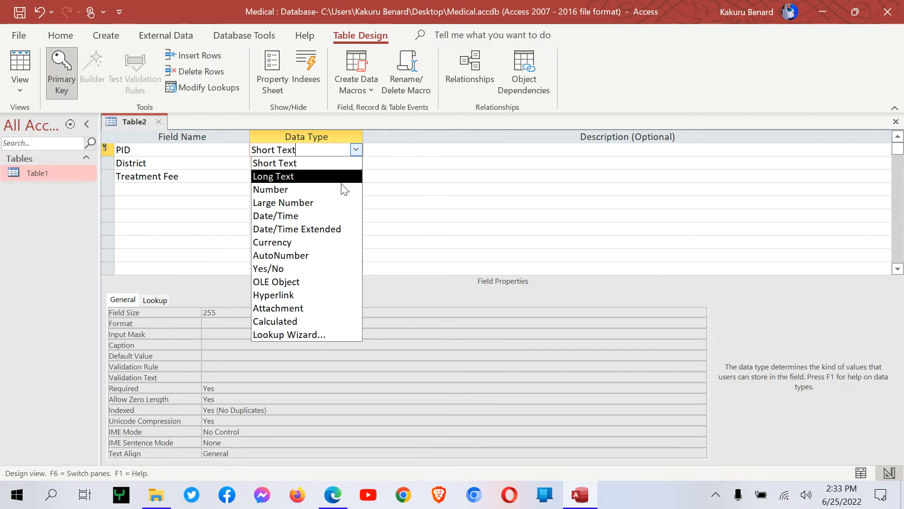
{"action": "left_click", "coordinate": [307, 257]}
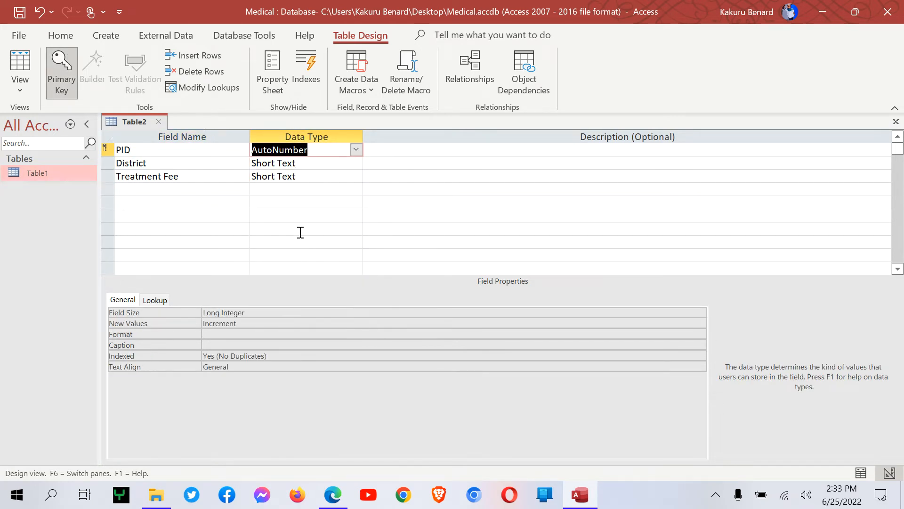
{"action": "left_click", "coordinate": [218, 333]}
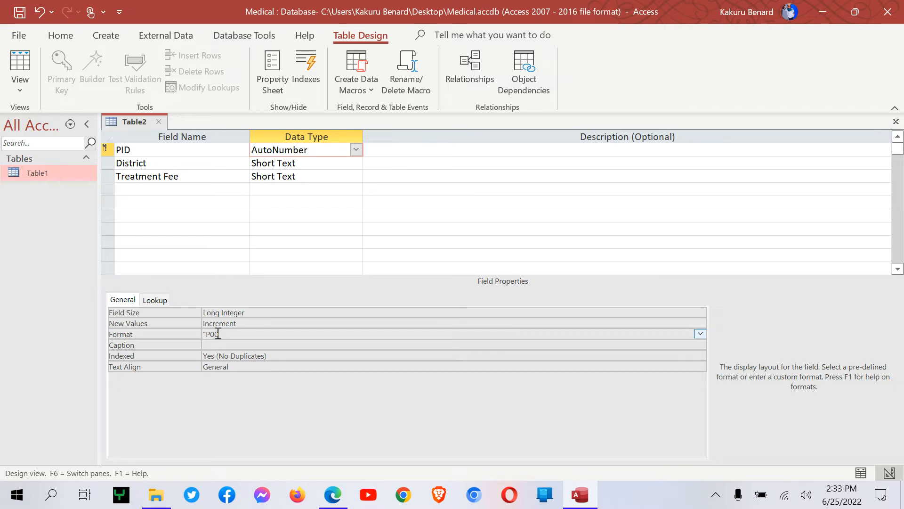
Step: Set the Treatment Fee data type to Number and save the table as Table2
{"action": "left_click", "coordinate": [321, 177]}
{"action": "left_click", "coordinate": [356, 175]}
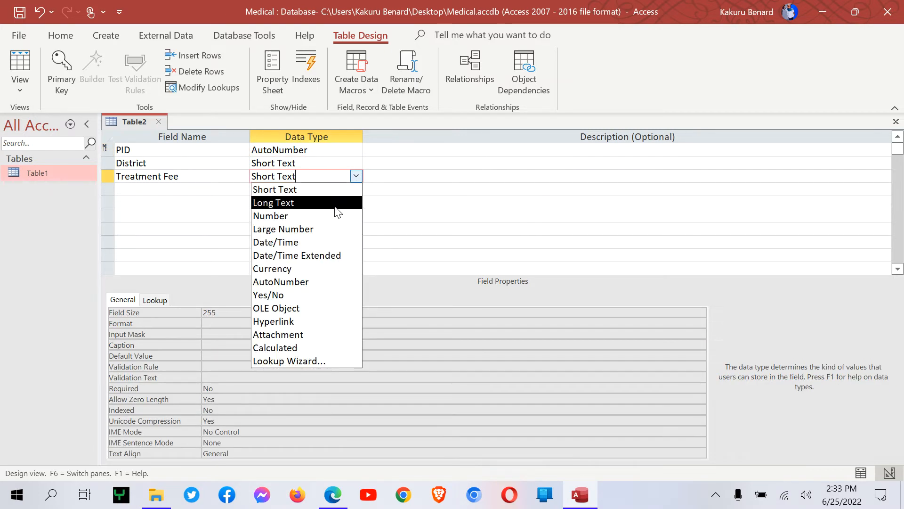
{"action": "left_click", "coordinate": [308, 214]}
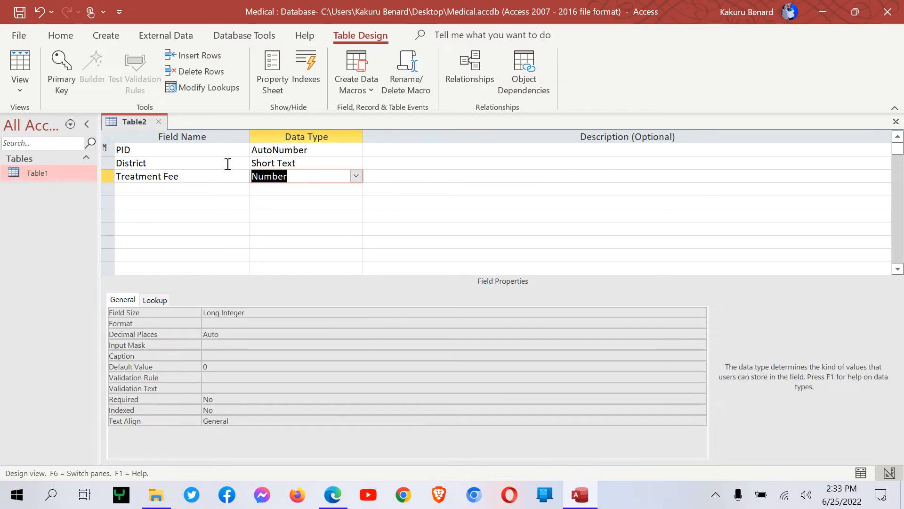
{"action": "key", "text": "ctrl+s"}
{"action": "left_click", "coordinate": [454, 198]}
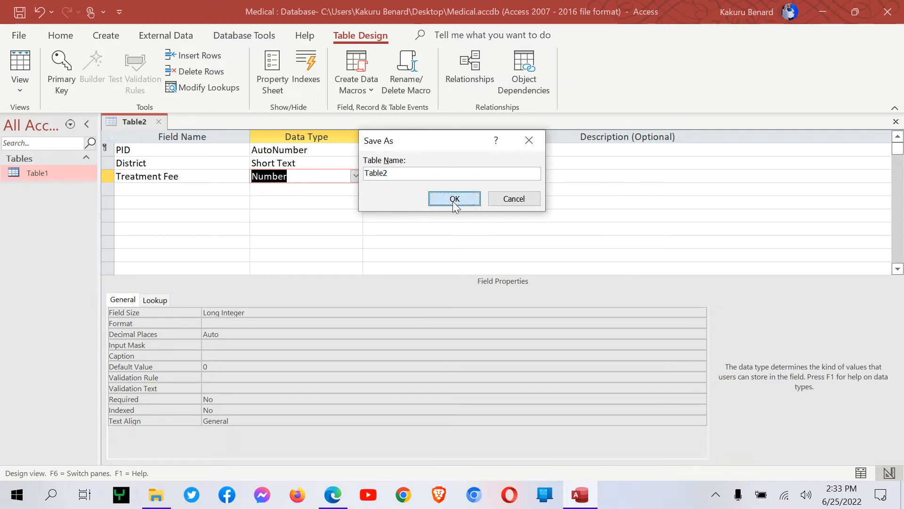
Step: Switch Table2 to datasheet view and enter the districts Gulu and Kampala in the first two records
{"action": "left_click", "coordinate": [22, 88]}
{"action": "left_click", "coordinate": [37, 125]}
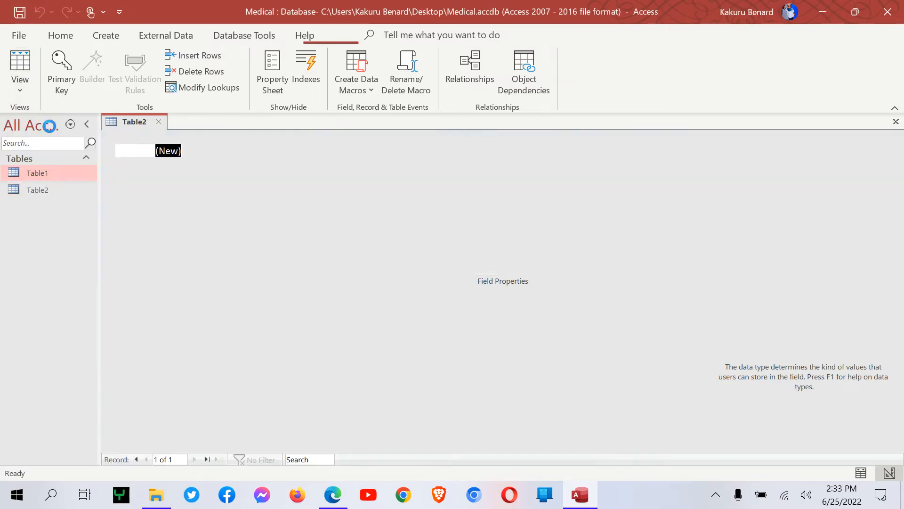
{"action": "left_click", "coordinate": [214, 151]}
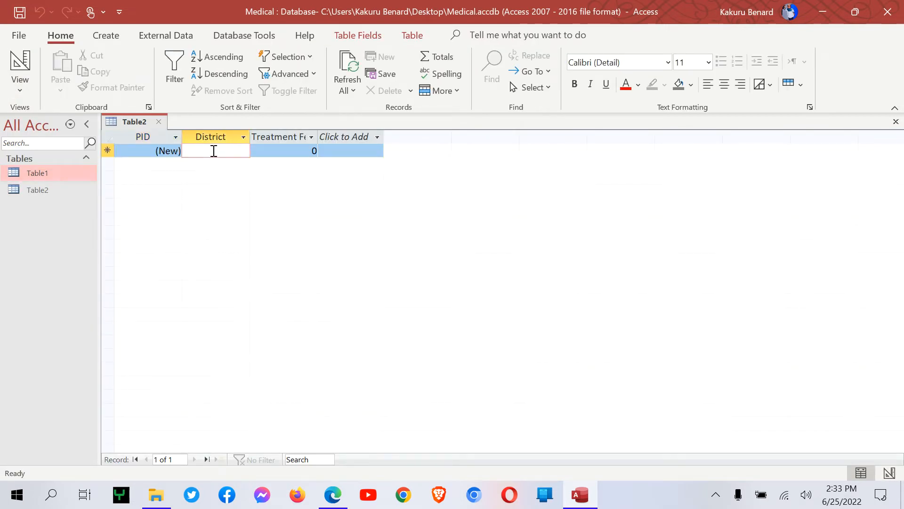
{"action": "type", "text": "Gulu"}
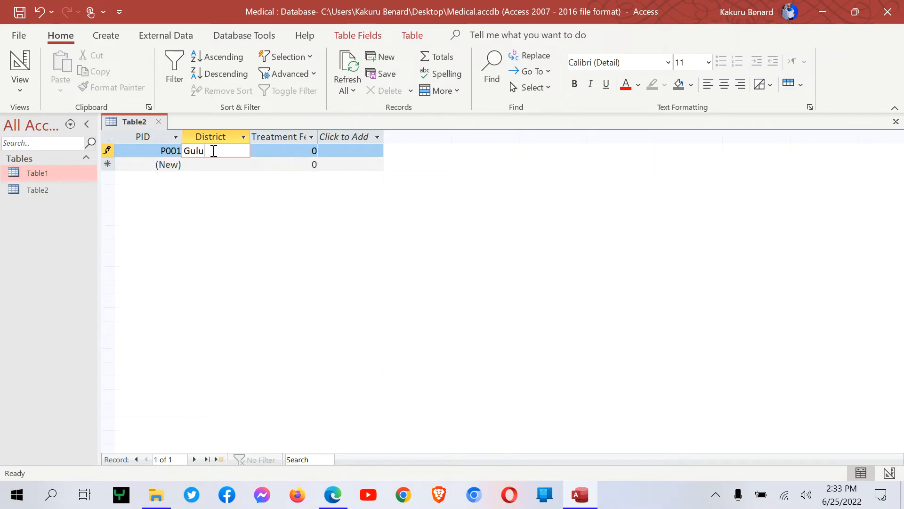
{"action": "key", "text": "Down"}
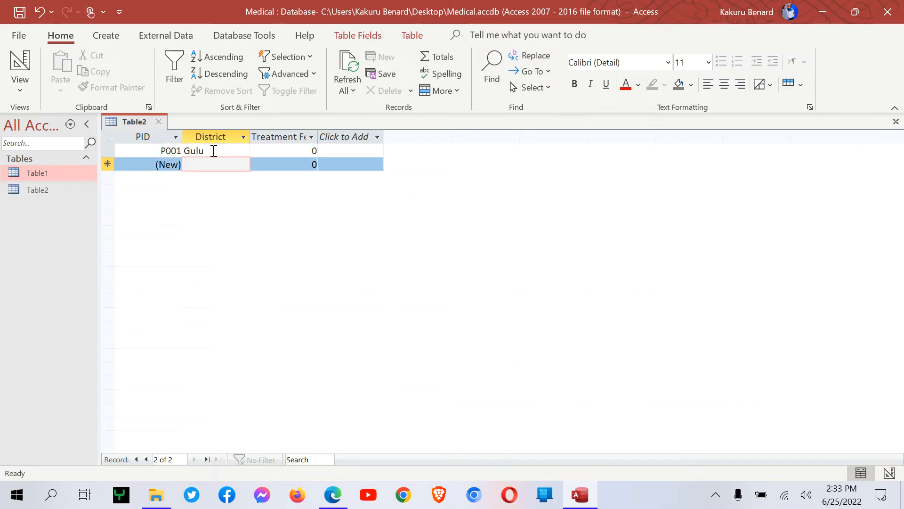
{"action": "type", "text": "Kampala"}
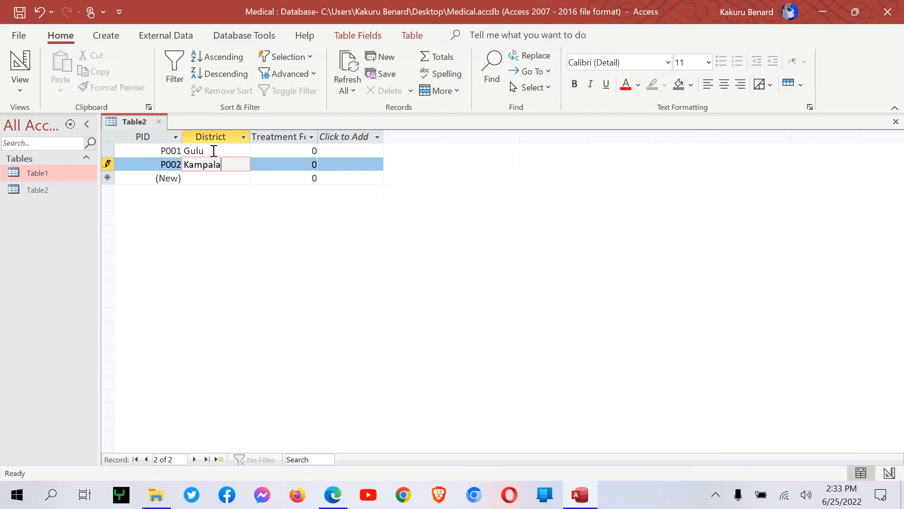
Step: Enter the district Busia in the third and fourth records and Jinja in the fifth record
{"action": "key", "text": "Down"}
{"action": "type", "text": "Bus"}
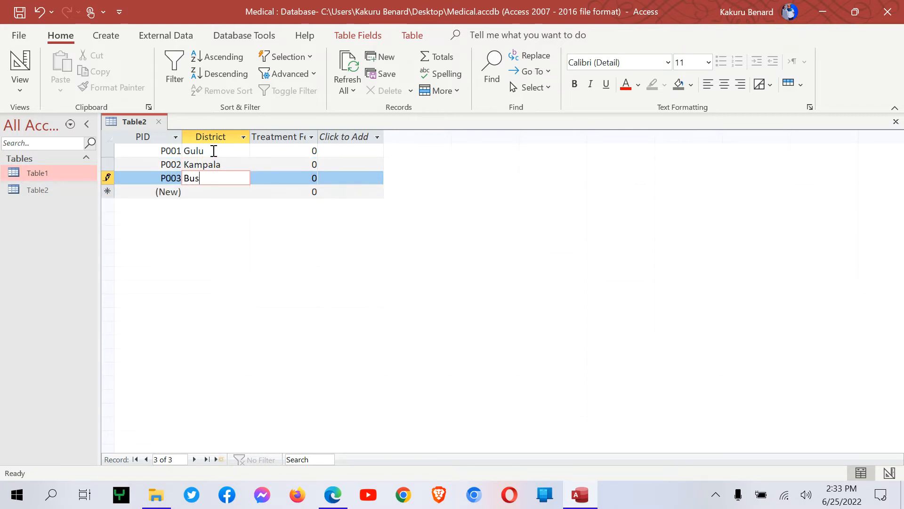
{"action": "type", "text": "is"}
{"action": "key", "text": "Down"}
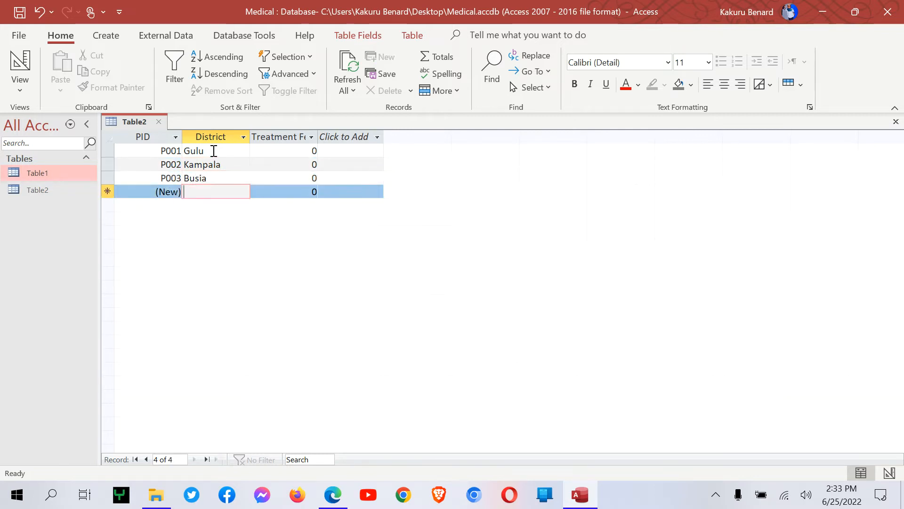
{"action": "type", "text": "Busia"}
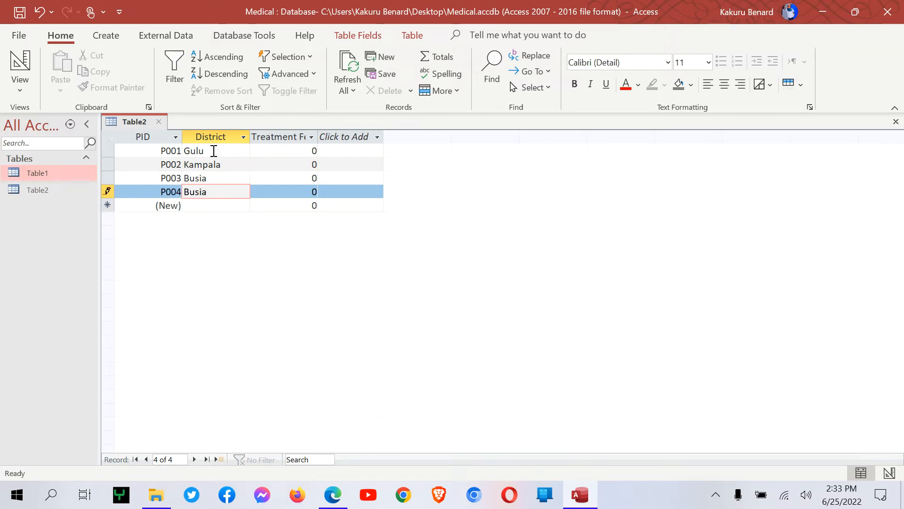
{"action": "key", "text": "Down"}
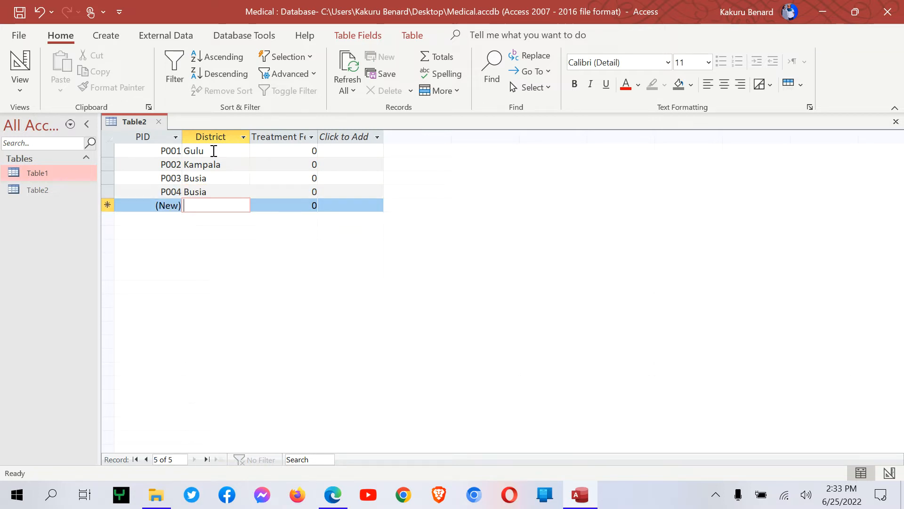
{"action": "type", "text": "Jinja"}
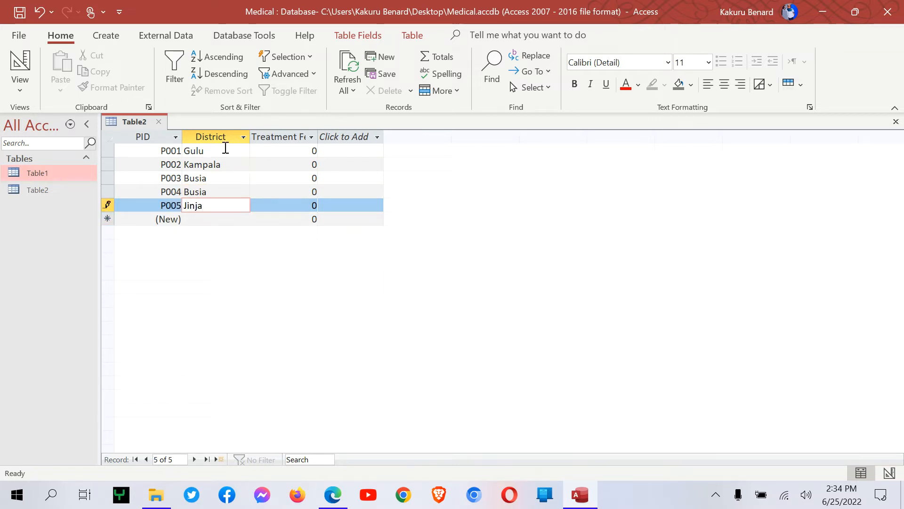
Step: Set the treatment fees of records P001, P002 and P003 to 15000, 120000 and 20000
{"action": "left_click", "coordinate": [307, 151]}
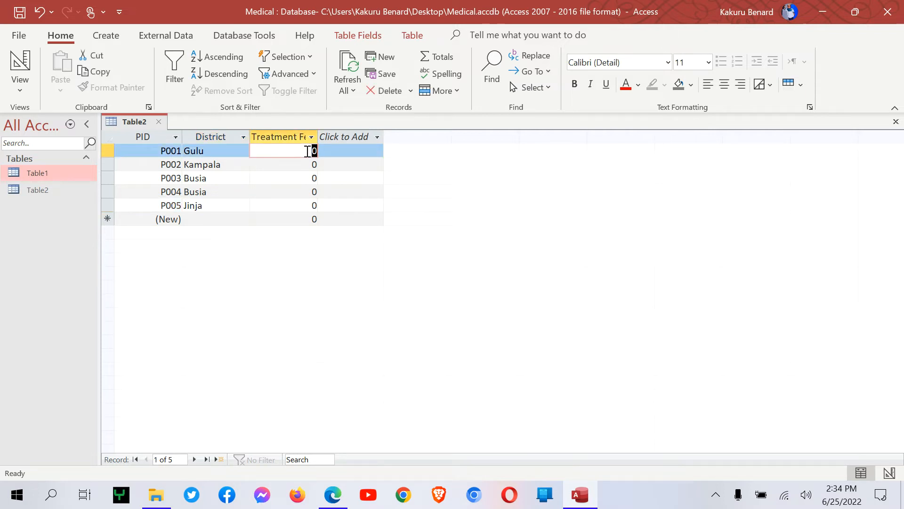
{"action": "type", "text": "15000"}
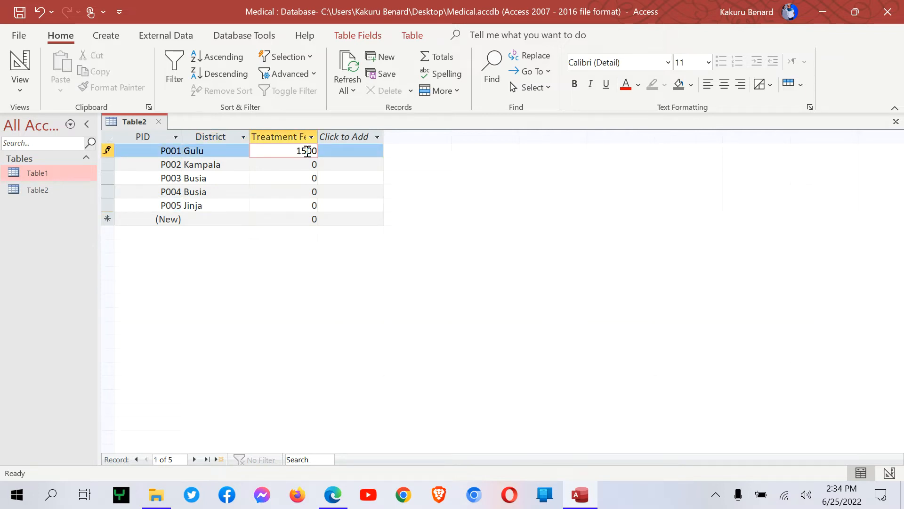
{"action": "key", "text": "Down"}
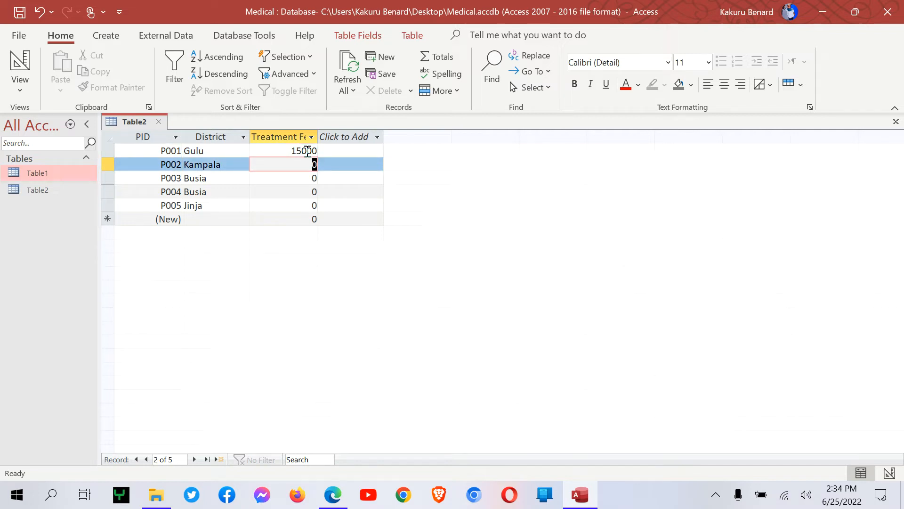
{"action": "type", "text": "120000"}
{"action": "key", "text": "Down"}
{"action": "type", "text": "2"}
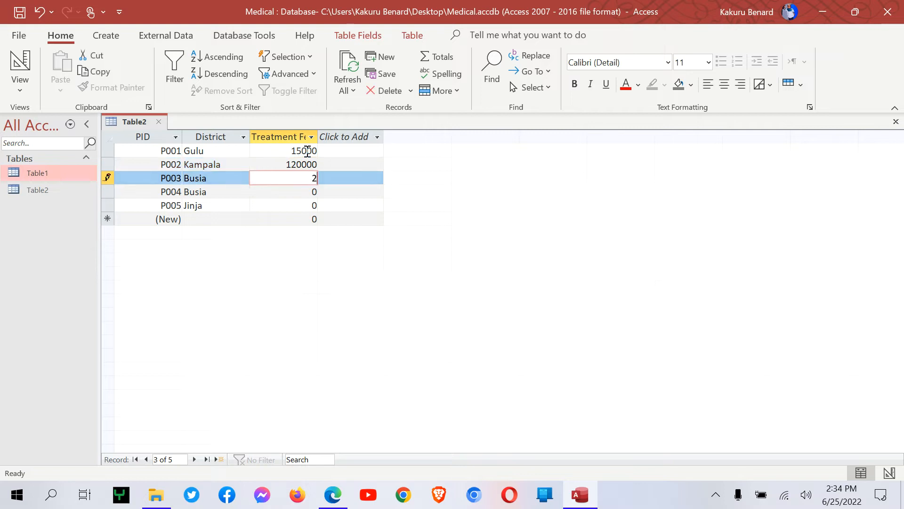
{"action": "type", "text": "0000"}
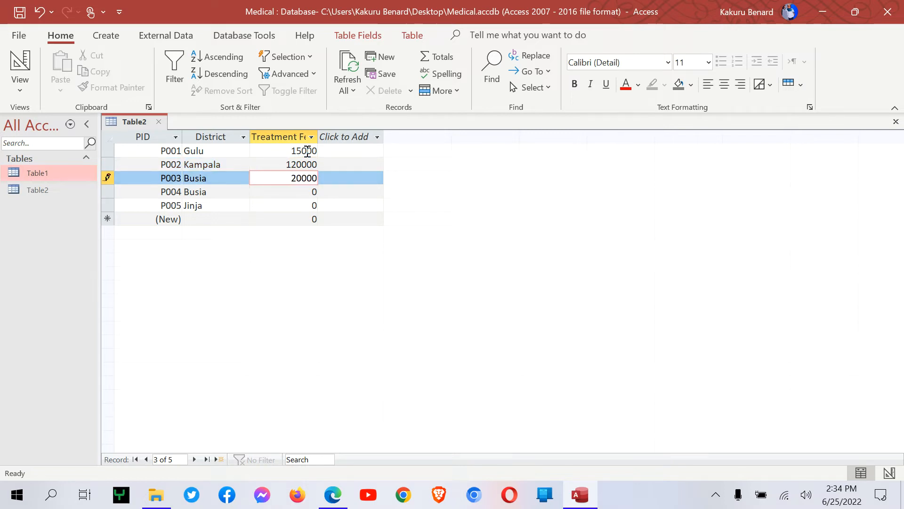
Step: Set the treatment fee of record P004 to 120000 and that of record P005 to 65000
{"action": "key", "text": "Down"}
{"action": "type", "text": "1"}
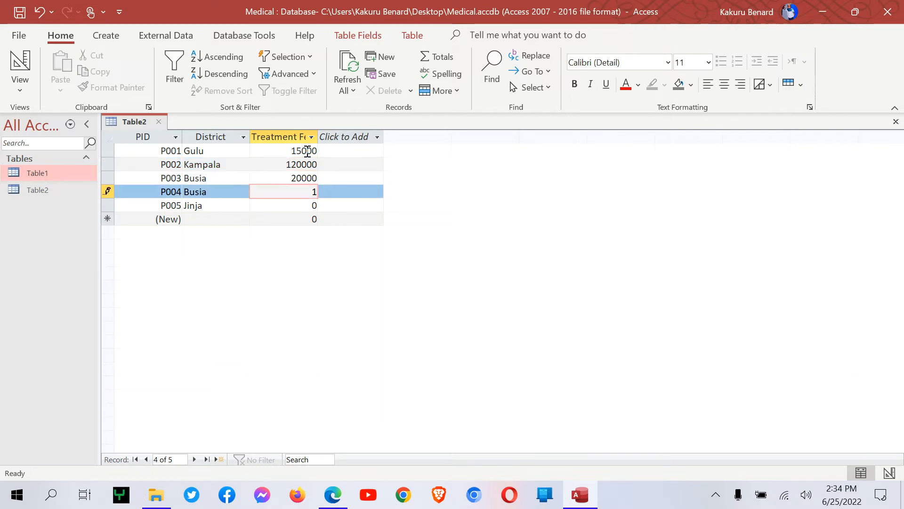
{"action": "type", "text": "20000"}
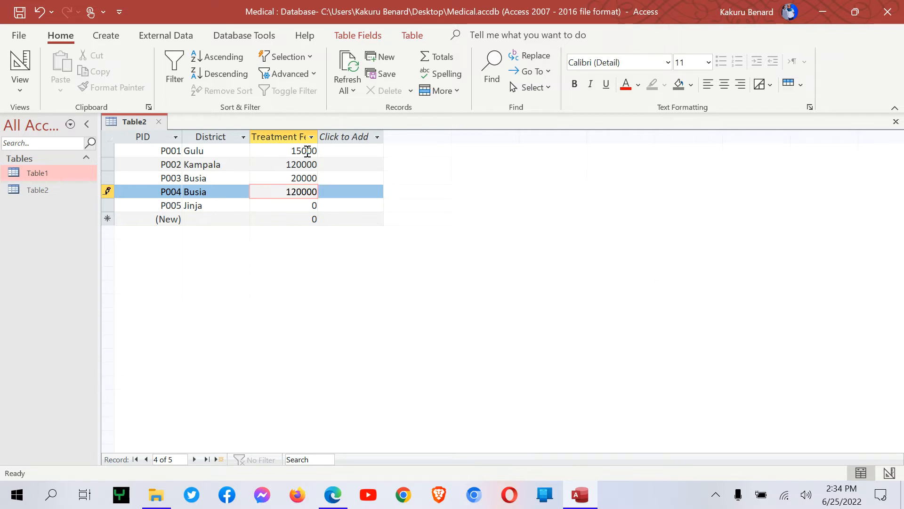
{"action": "key", "text": "Down"}
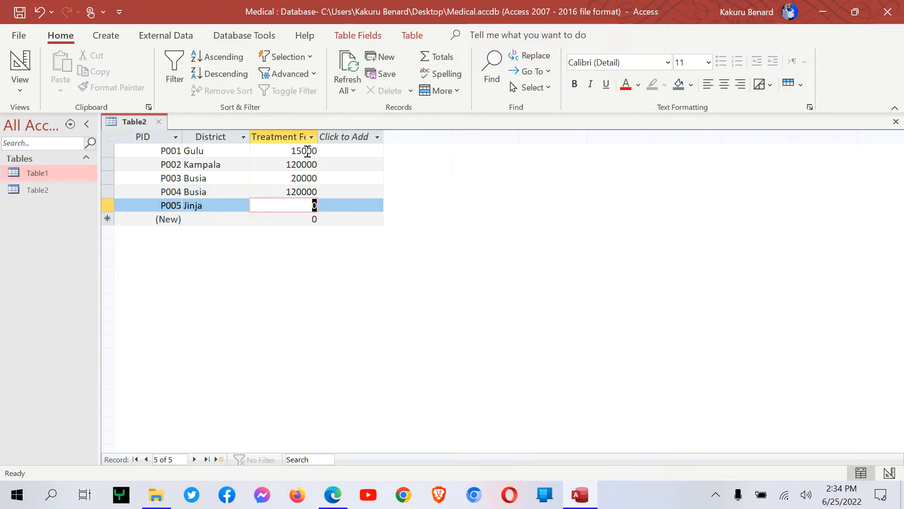
{"action": "key", "text": "BackSpace"}
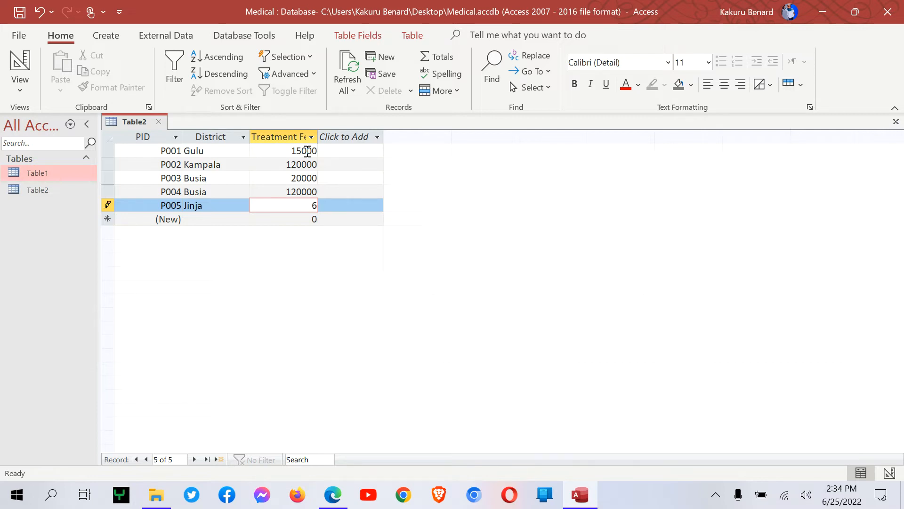
{"action": "type", "text": "65000"}
Step: Save and close Table2, and switch to Database.pdf in Edge to check the remaining tasks
{"action": "key", "text": "ctrl+s"}
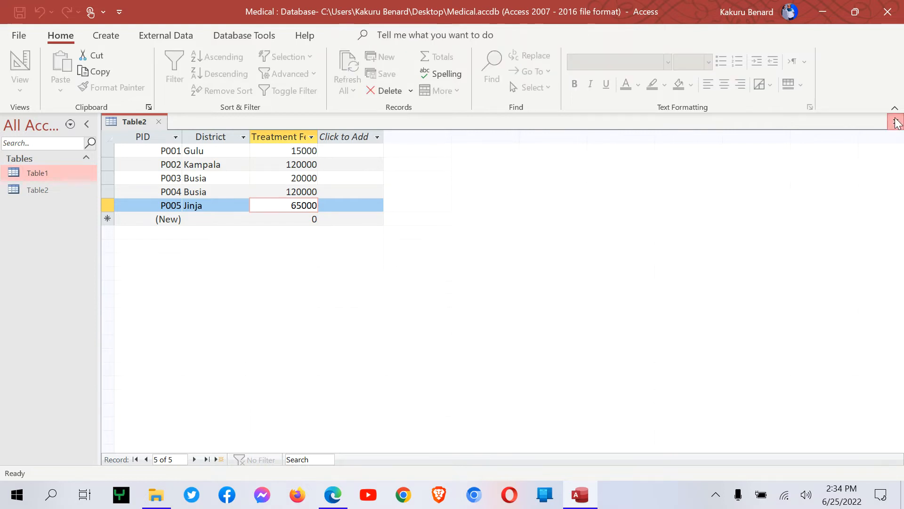
{"action": "left_click", "coordinate": [896, 121]}
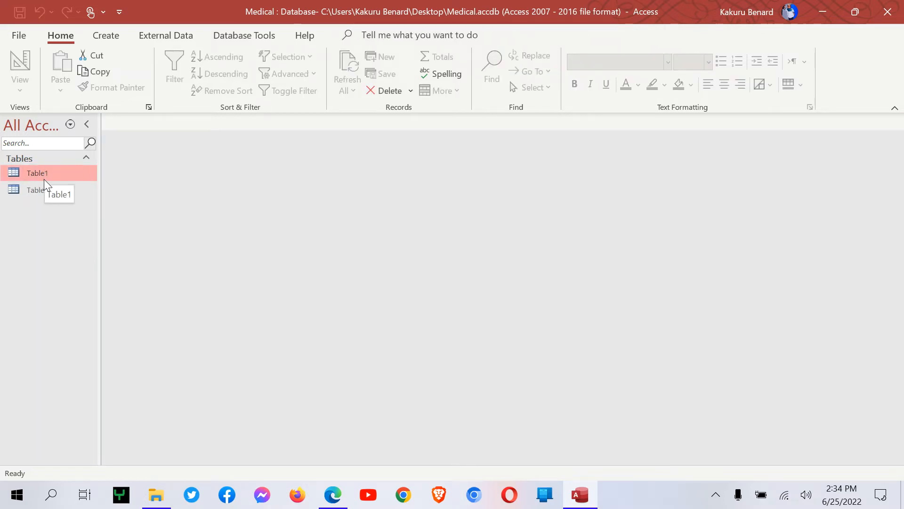
{"action": "left_click", "coordinate": [333, 495]}
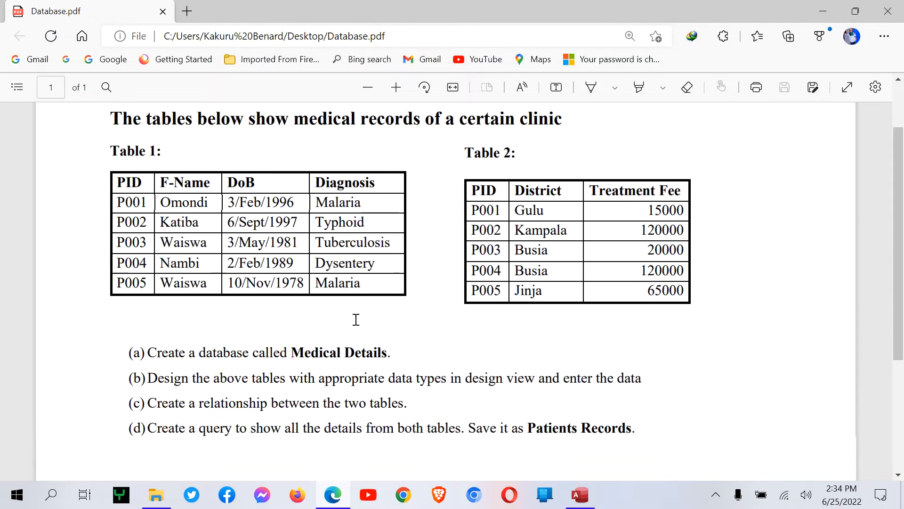
Step: Read task (c) in Database.pdf about the relationship between the two tables
{"action": "scroll", "coordinate": [356, 320], "scroll_direction": "down", "scroll_amount": 1}
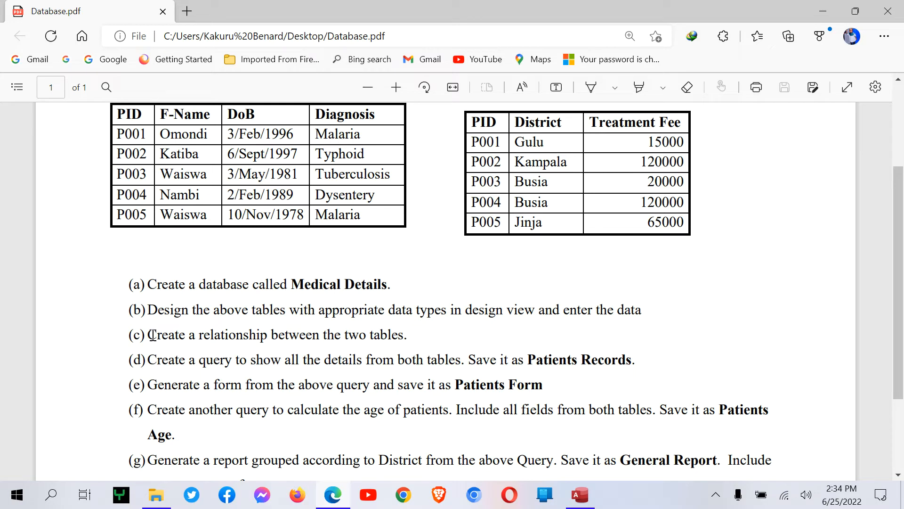
{"action": "left_click_drag", "start_coordinate": [151, 335], "coordinate": [394, 336]}
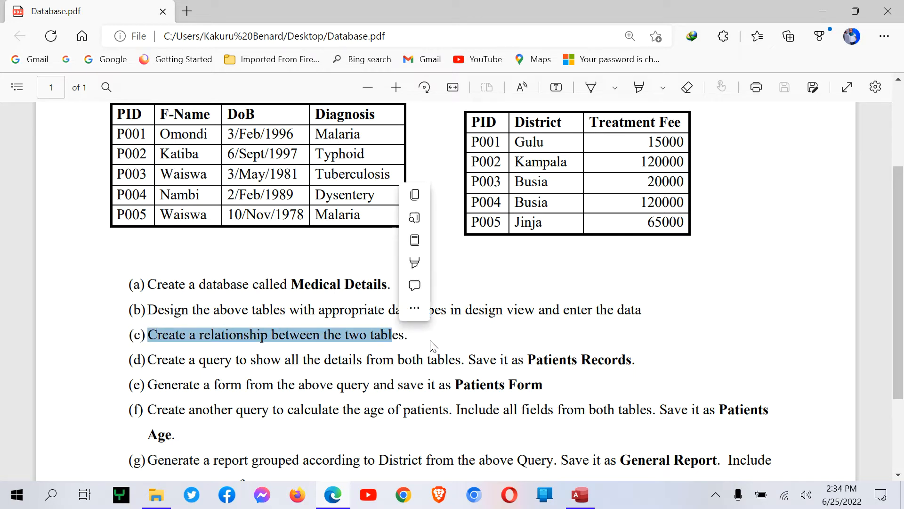
{"action": "left_click", "coordinate": [432, 347]}
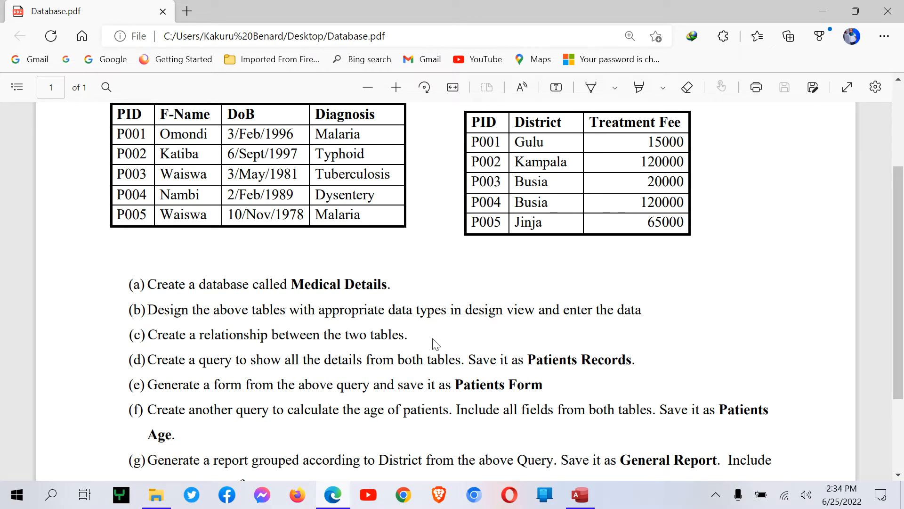
Step: Switch back to Access and add Table1 and Table2 to the Relationships layout, with Table2 beside Table1
{"action": "left_click", "coordinate": [582, 506]}
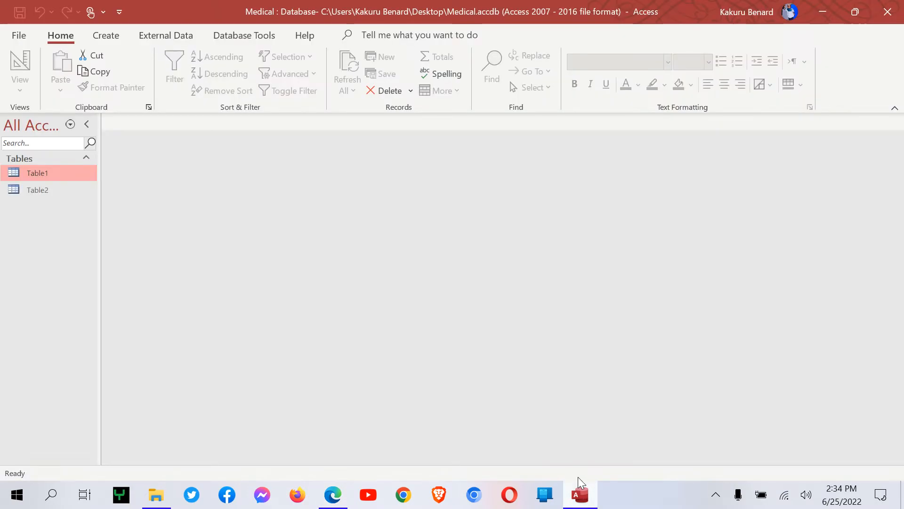
{"action": "left_click", "coordinate": [253, 41]}
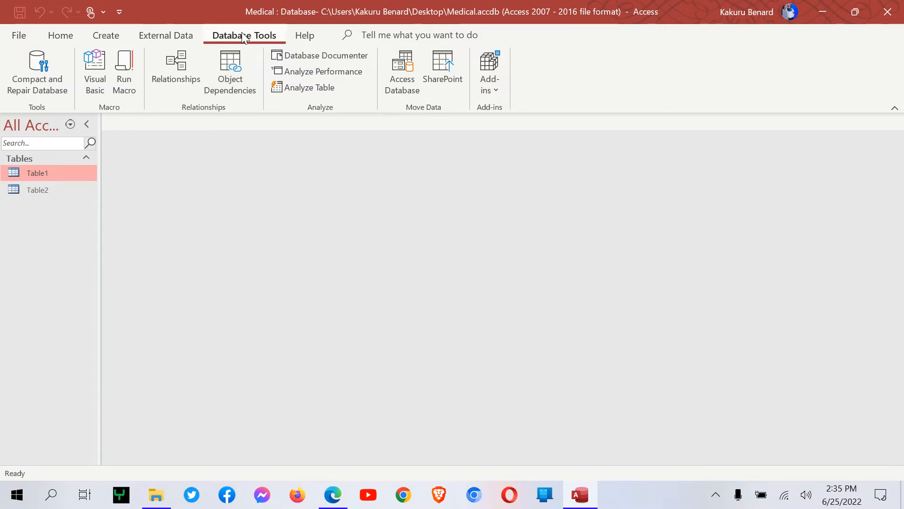
{"action": "left_click", "coordinate": [166, 71]}
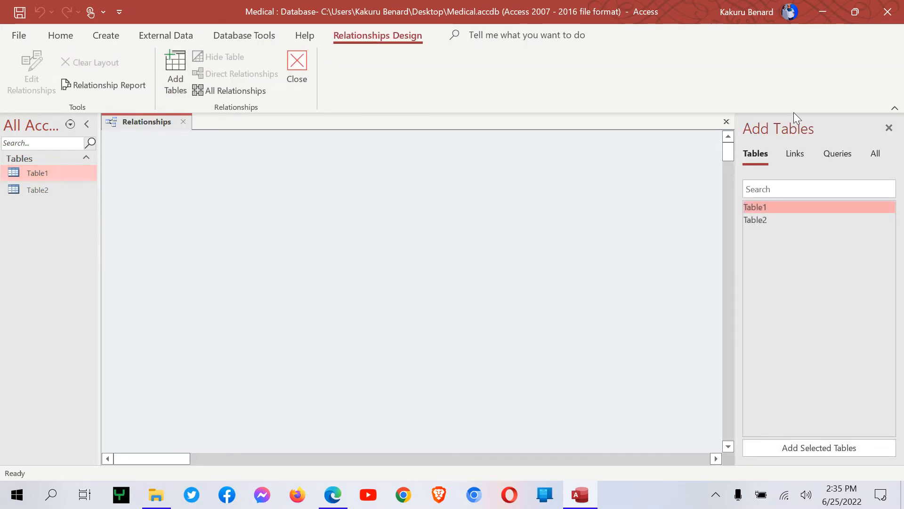
{"action": "left_click_drag", "start_coordinate": [794, 125], "coordinate": [367, 153]}
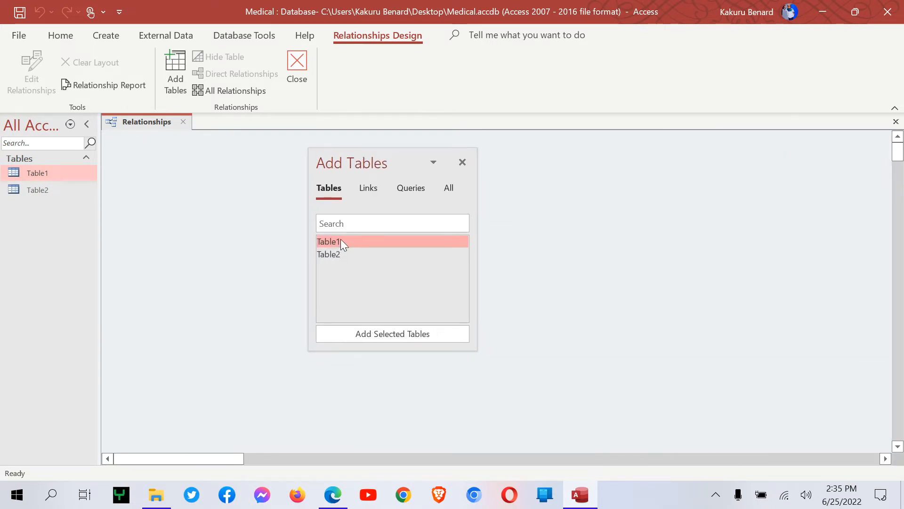
{"action": "left_click_drag", "start_coordinate": [335, 239], "coordinate": [177, 163]}
{"action": "left_click_drag", "start_coordinate": [377, 156], "coordinate": [745, 174]}
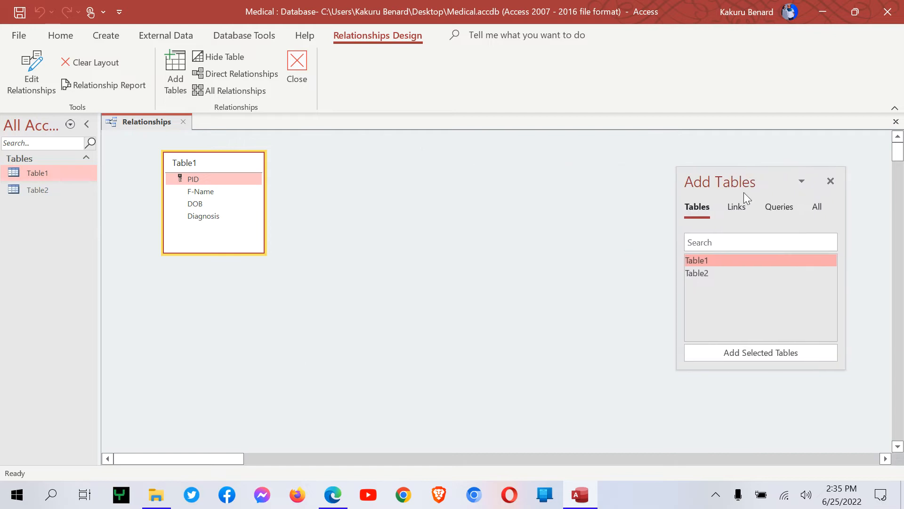
{"action": "left_click_drag", "start_coordinate": [715, 273], "coordinate": [344, 167]}
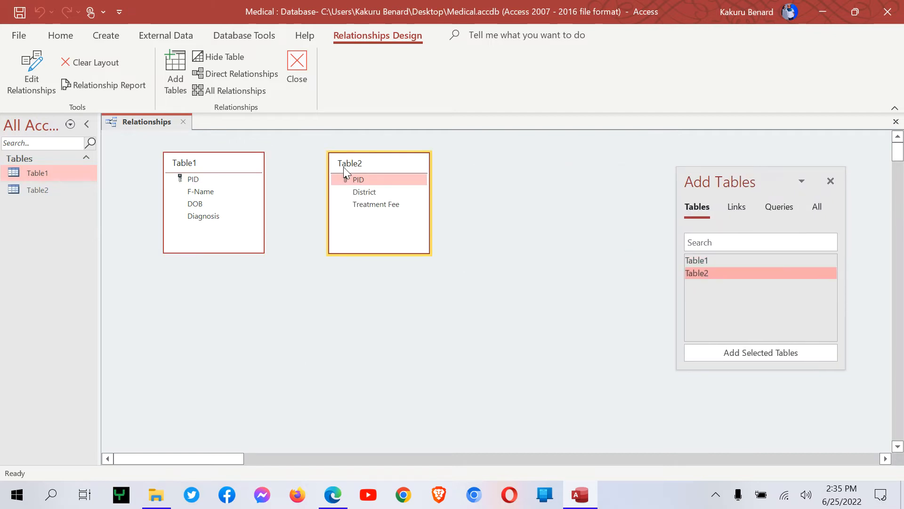
{"action": "left_click", "coordinate": [831, 182]}
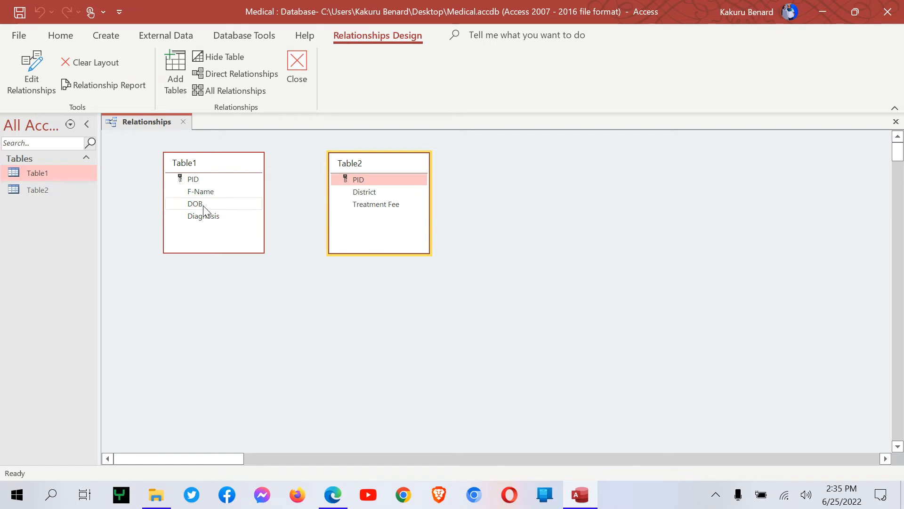
Step: Create a relationship from Table1's PID to Table2's PID and move the Table2 box down and away from Table1
{"action": "left_click", "coordinate": [194, 181]}
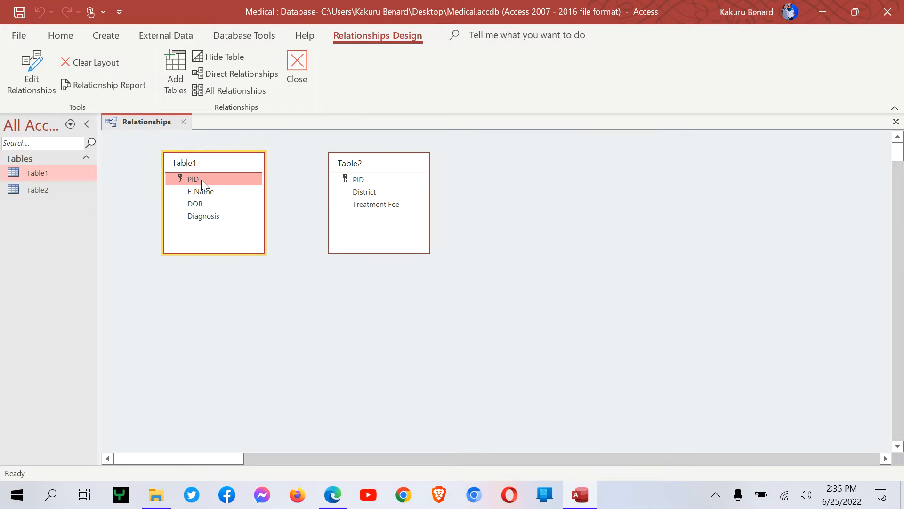
{"action": "left_click_drag", "start_coordinate": [201, 179], "coordinate": [363, 180]}
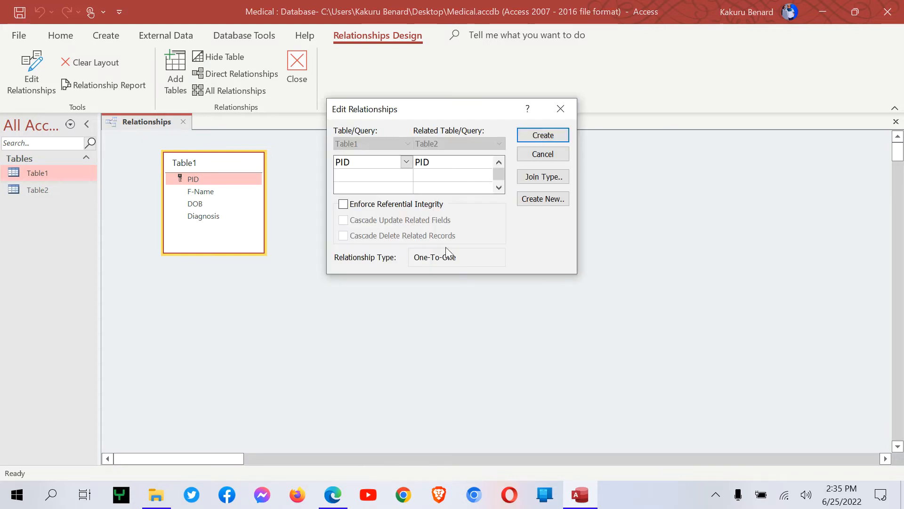
{"action": "left_click_drag", "start_coordinate": [466, 107], "coordinate": [630, 205]}
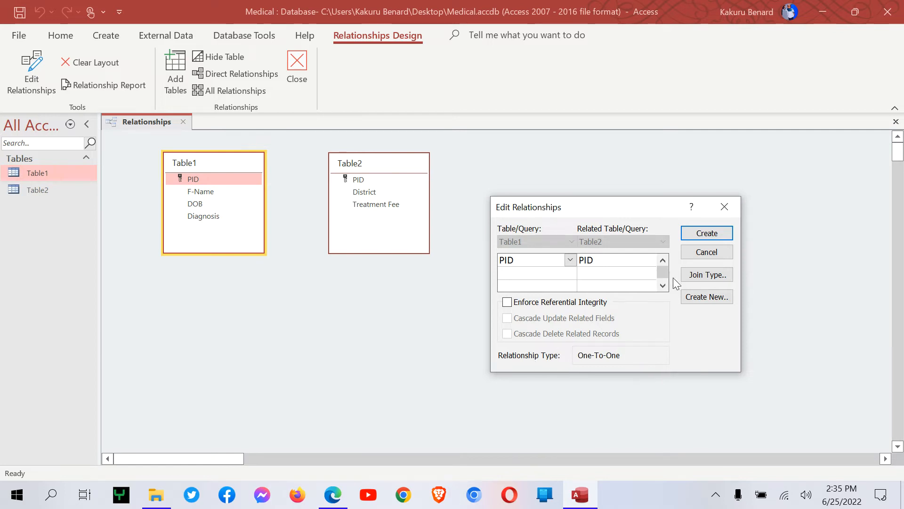
{"action": "left_click", "coordinate": [716, 233]}
{"action": "left_click_drag", "start_coordinate": [394, 165], "coordinate": [464, 268]}
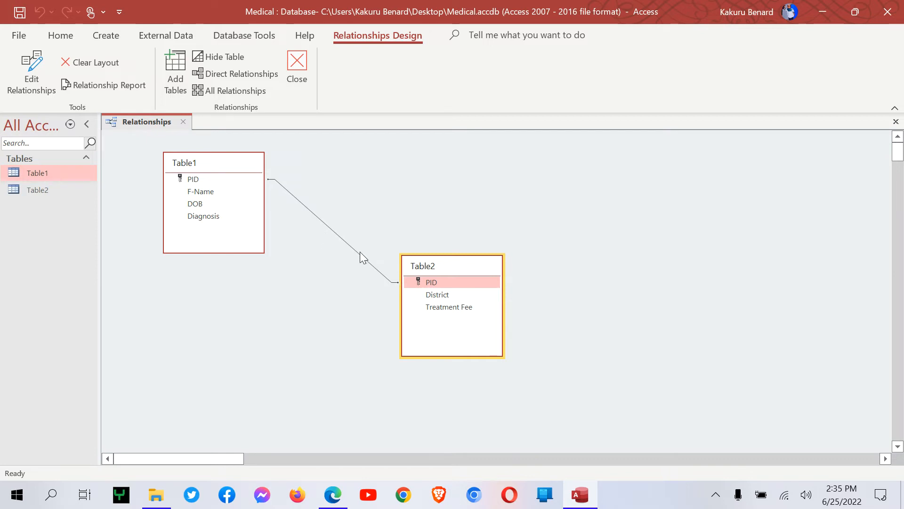
Step: Reopen the relationship between the tables, try District as Table2's related field, and set it back to PID
{"action": "left_click", "coordinate": [336, 233]}
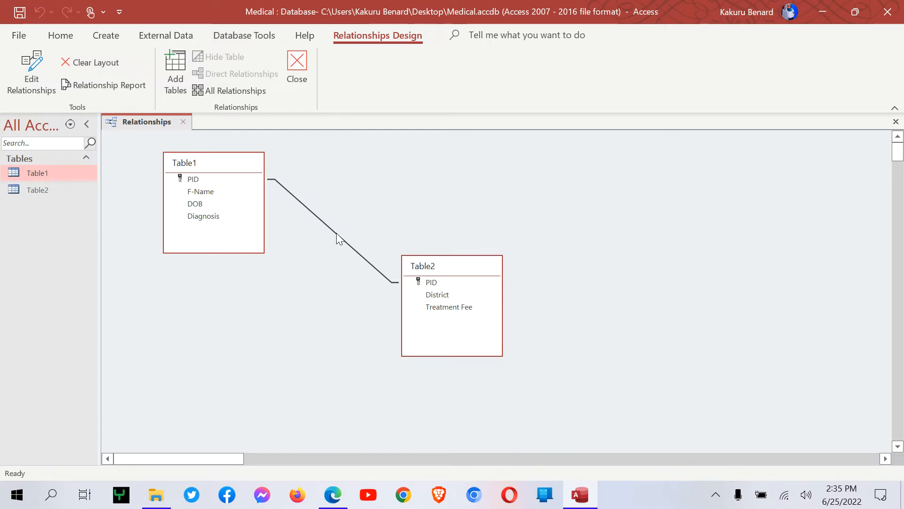
{"action": "right_click", "coordinate": [337, 233]}
{"action": "left_click", "coordinate": [369, 243]}
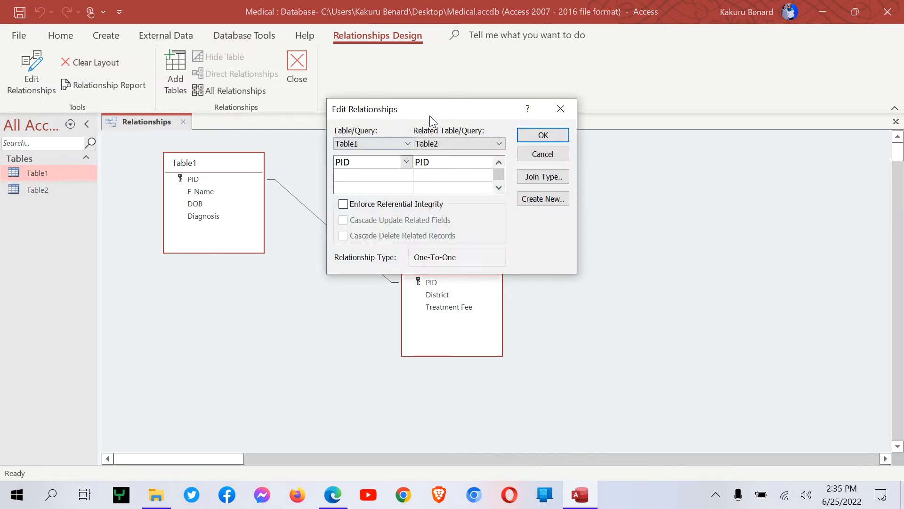
{"action": "left_click_drag", "start_coordinate": [589, 126], "coordinate": [670, 109]}
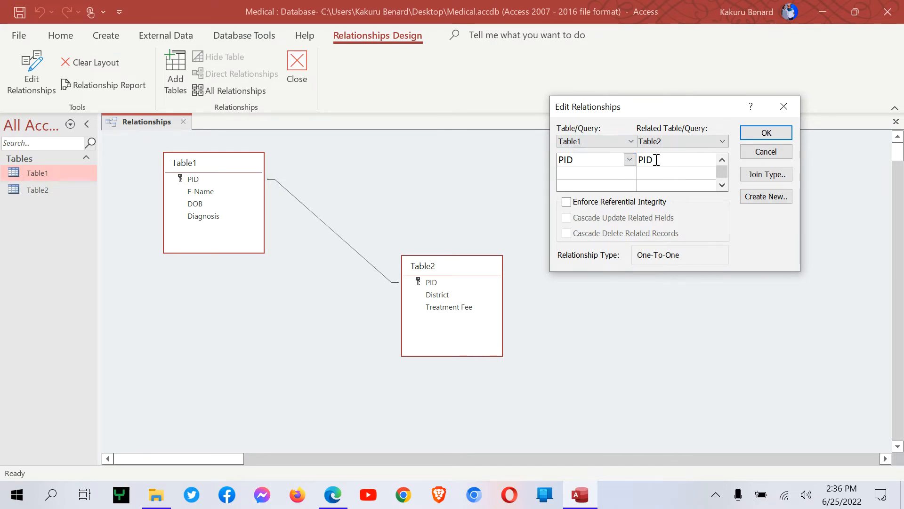
{"action": "left_click", "coordinate": [682, 159]}
{"action": "left_click", "coordinate": [708, 160]}
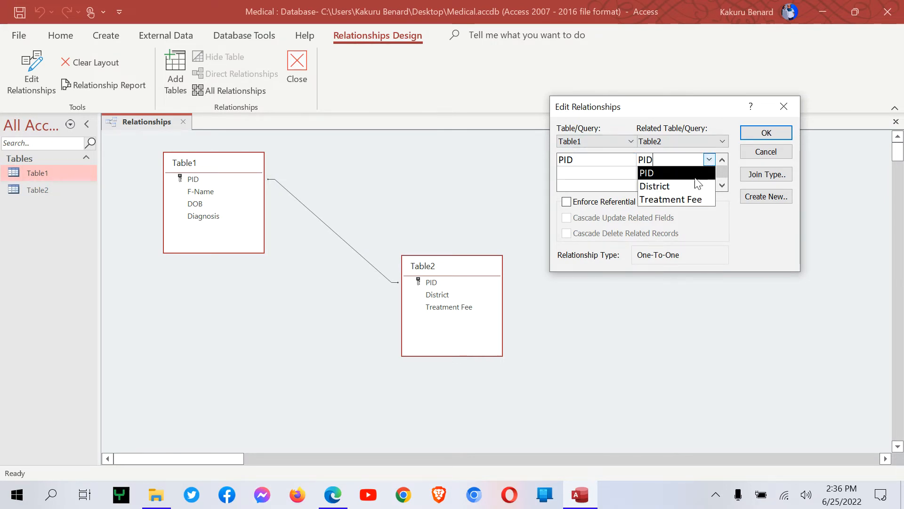
{"action": "left_click", "coordinate": [682, 188]}
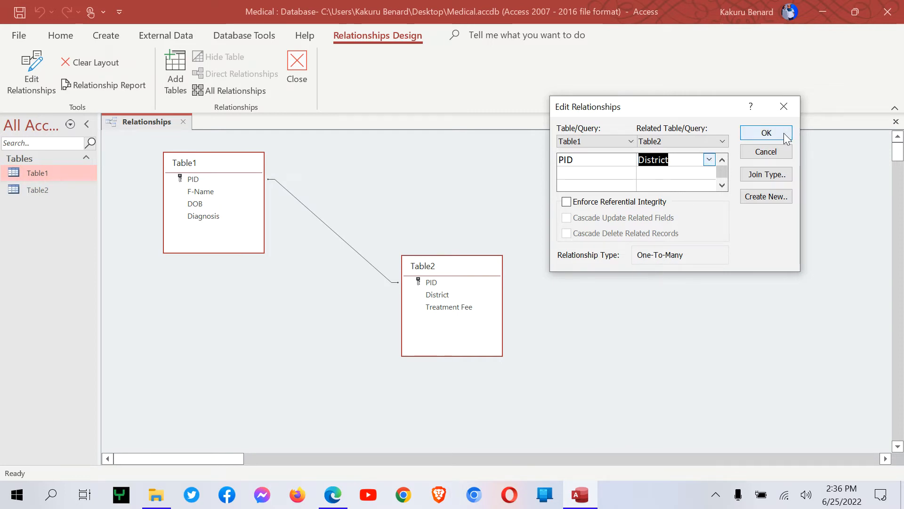
{"action": "left_click", "coordinate": [712, 161]}
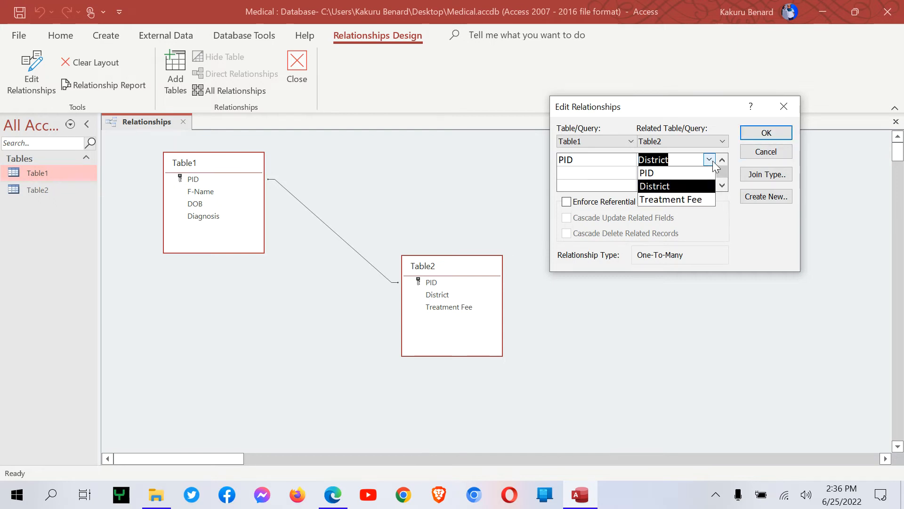
{"action": "left_click", "coordinate": [664, 174]}
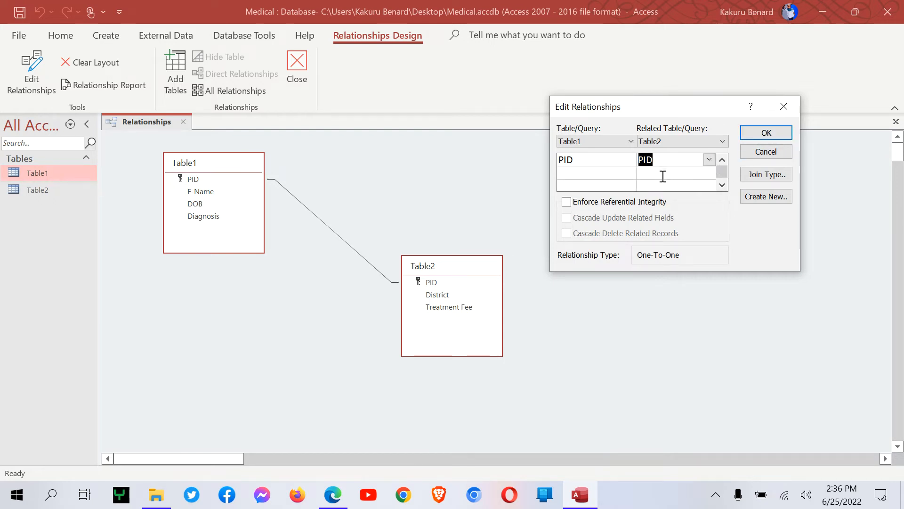
{"action": "left_click", "coordinate": [767, 132]}
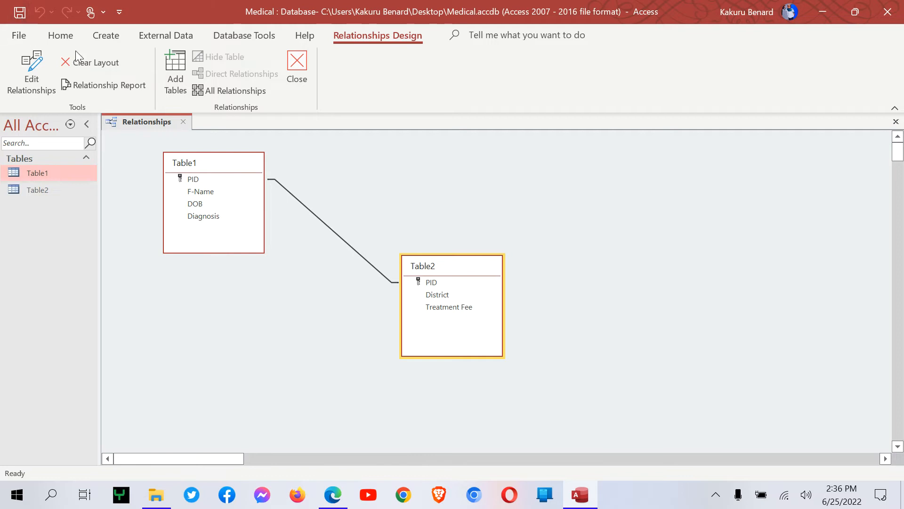
Step: Move the Table2 box closer to Table1 and close the Relationships layout
{"action": "left_click_drag", "start_coordinate": [432, 265], "coordinate": [340, 199]}
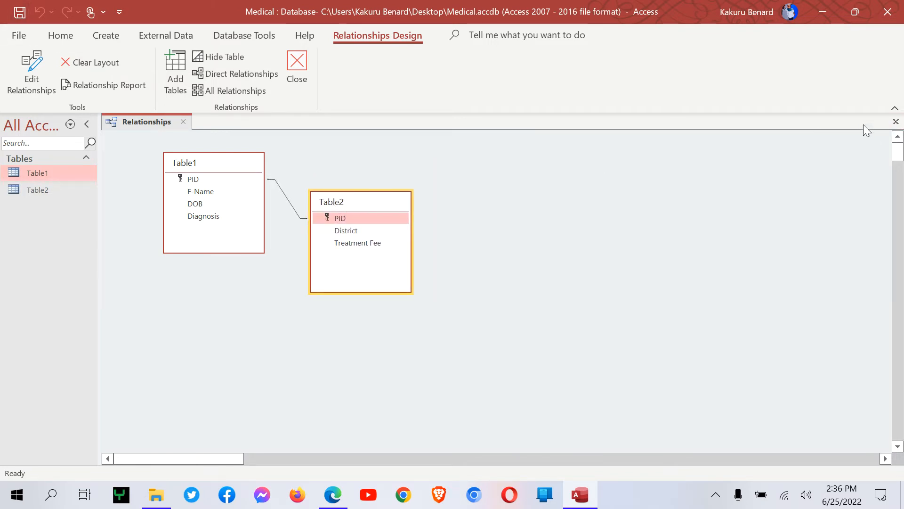
{"action": "left_click", "coordinate": [896, 122]}
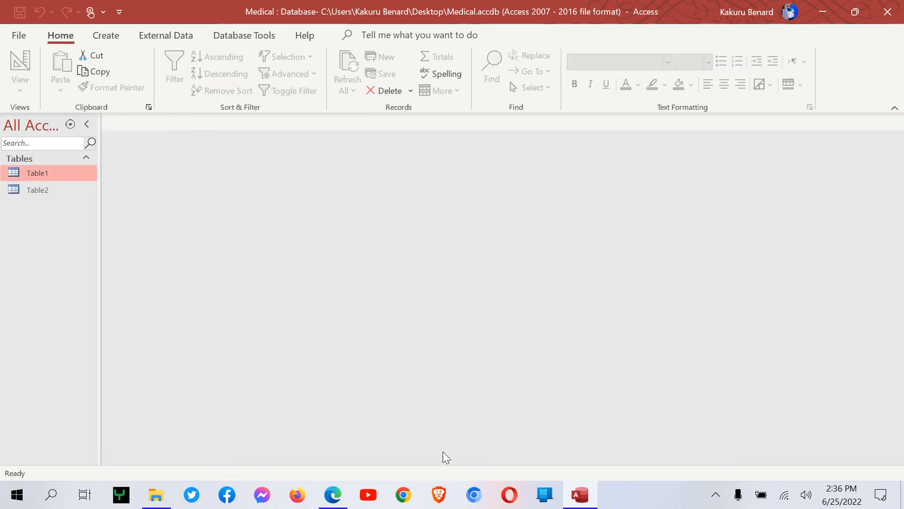
Step: Switch to Database.pdf in Edge and read task (d), including the name required for the query
{"action": "left_click", "coordinate": [338, 499]}
{"action": "scroll", "coordinate": [332, 297], "scroll_direction": "down", "scroll_amount": 2}
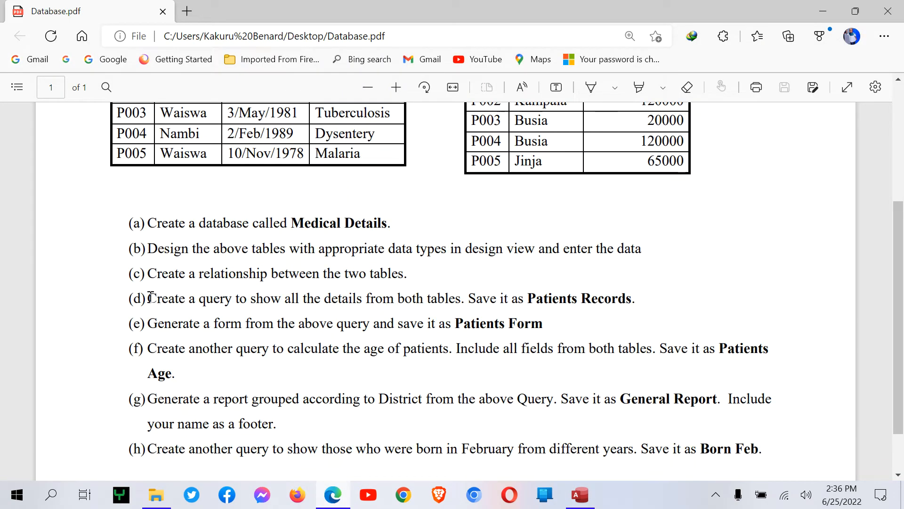
{"action": "scroll", "coordinate": [285, 299], "scroll_direction": "down", "scroll_amount": 2}
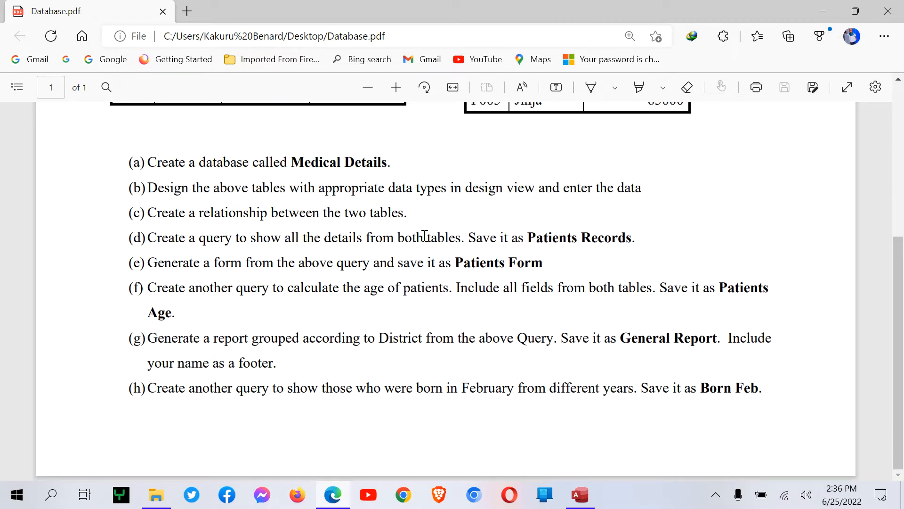
{"action": "left_click_drag", "start_coordinate": [528, 238], "coordinate": [634, 242]}
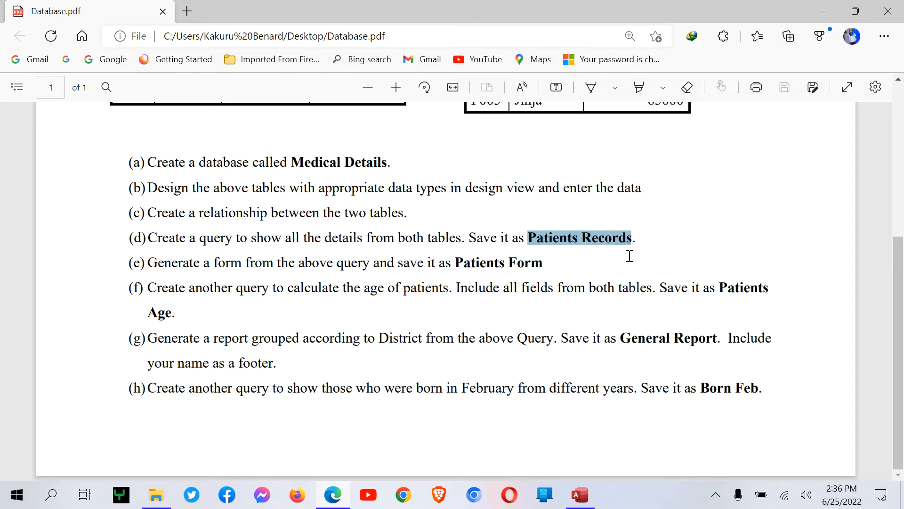
Step: Switch back to Access and start a new query in design view based on Table1 and Table2
{"action": "left_click", "coordinate": [580, 494]}
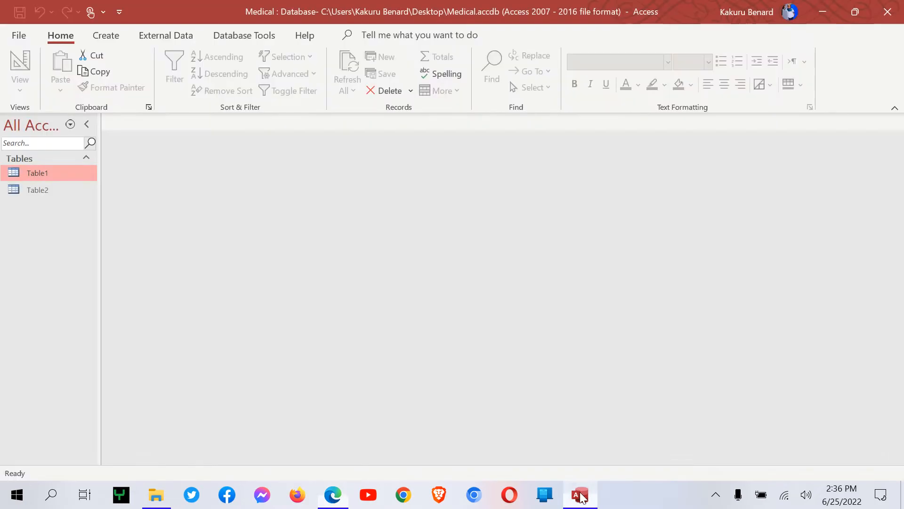
{"action": "left_click", "coordinate": [116, 39]}
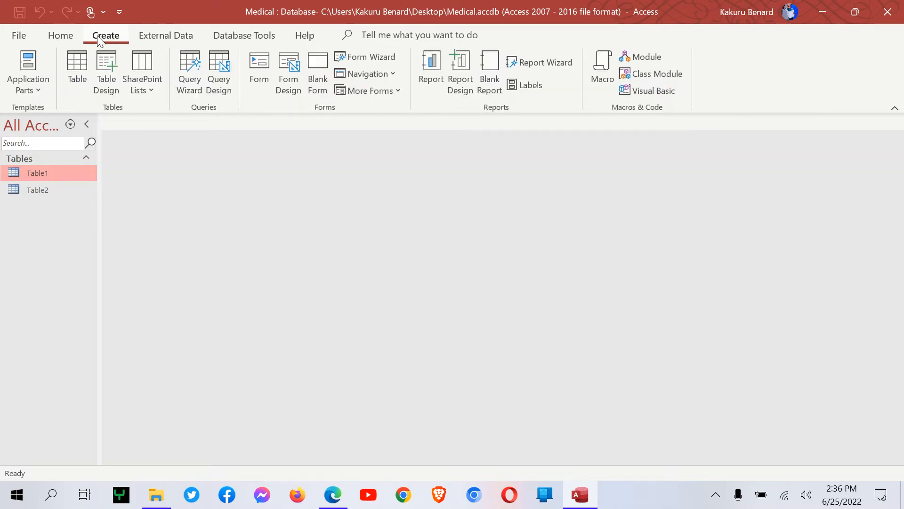
{"action": "left_click", "coordinate": [218, 73]}
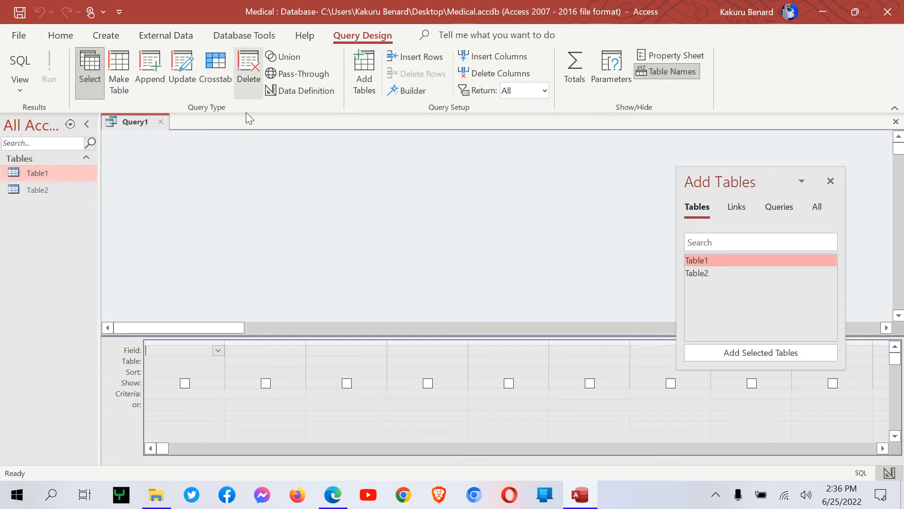
{"action": "double_click", "coordinate": [714, 260]}
{"action": "double_click", "coordinate": [702, 275]}
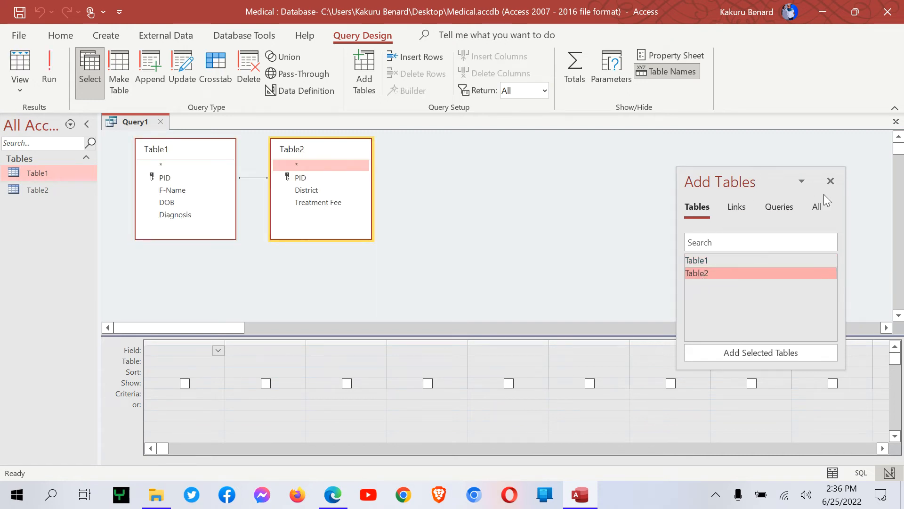
{"action": "left_click", "coordinate": [830, 182]}
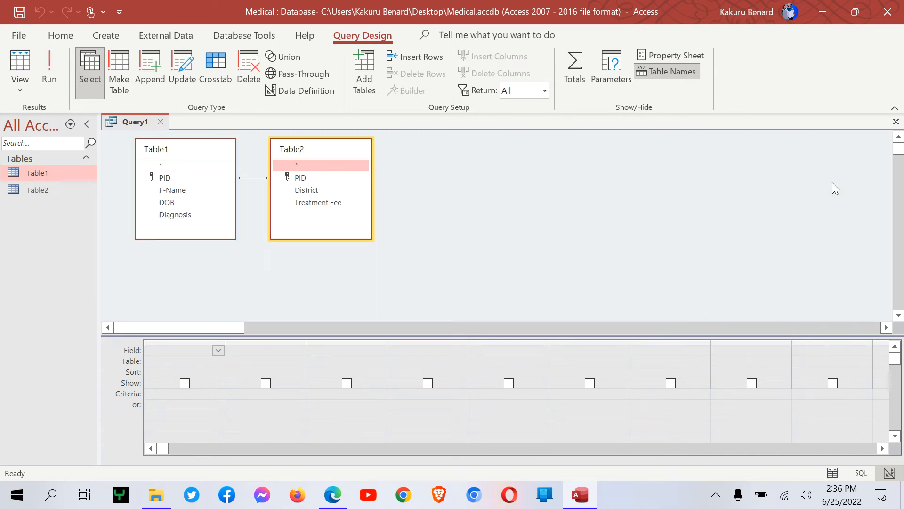
Step: Add all Table1 fields plus District and Treatment Fee from Table2 to the query and run it
{"action": "double_click", "coordinate": [175, 156]}
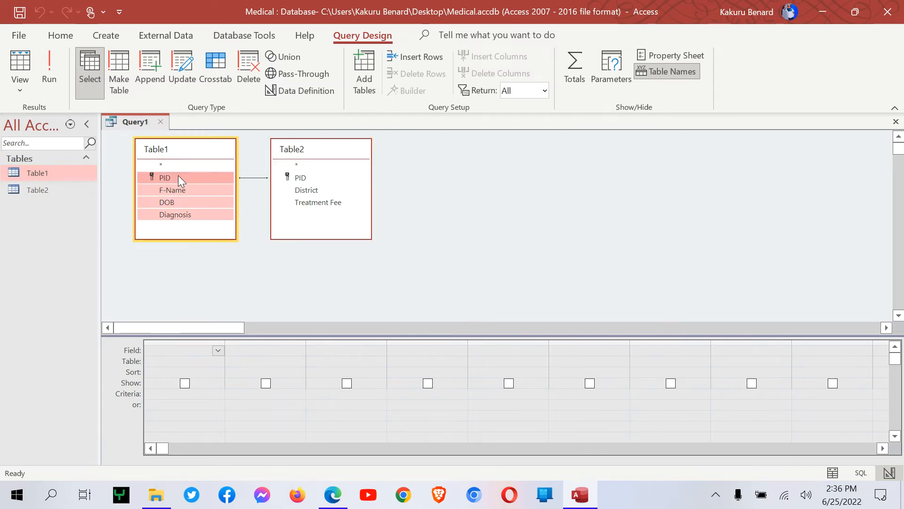
{"action": "left_click_drag", "start_coordinate": [178, 175], "coordinate": [164, 354]}
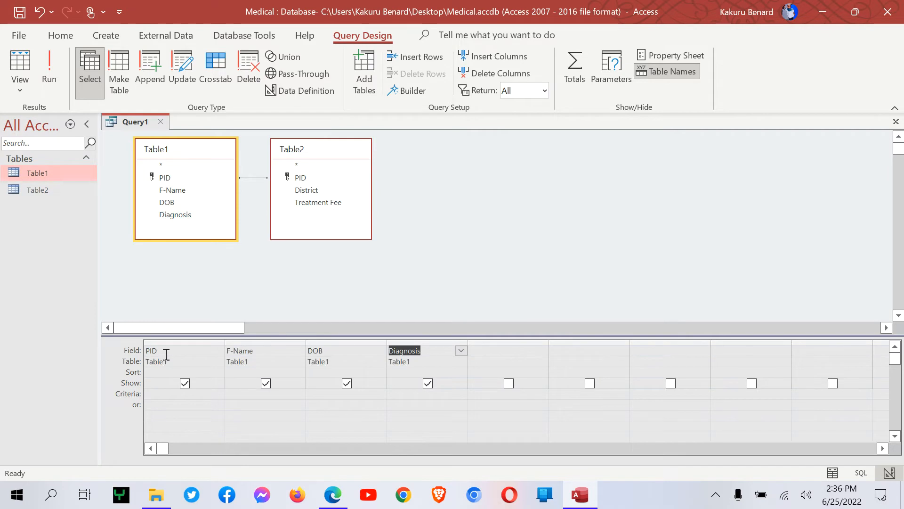
{"action": "double_click", "coordinate": [324, 191]}
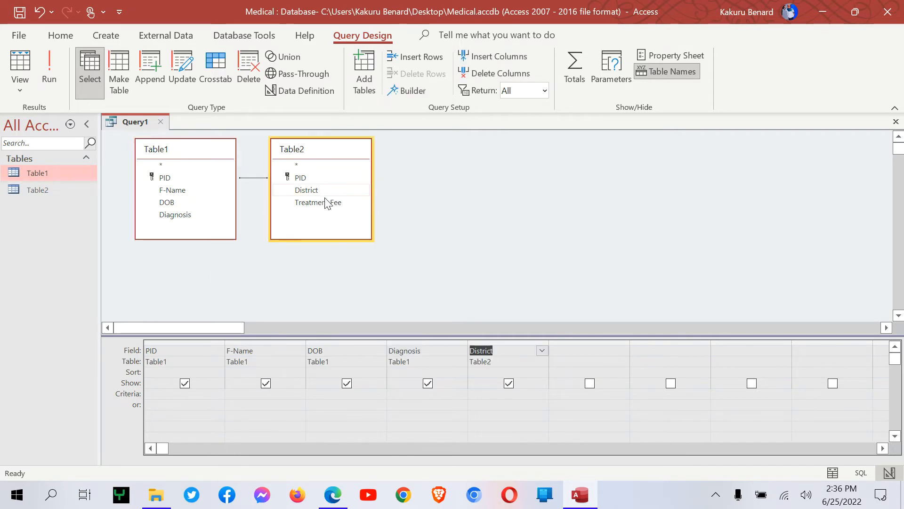
{"action": "double_click", "coordinate": [328, 206]}
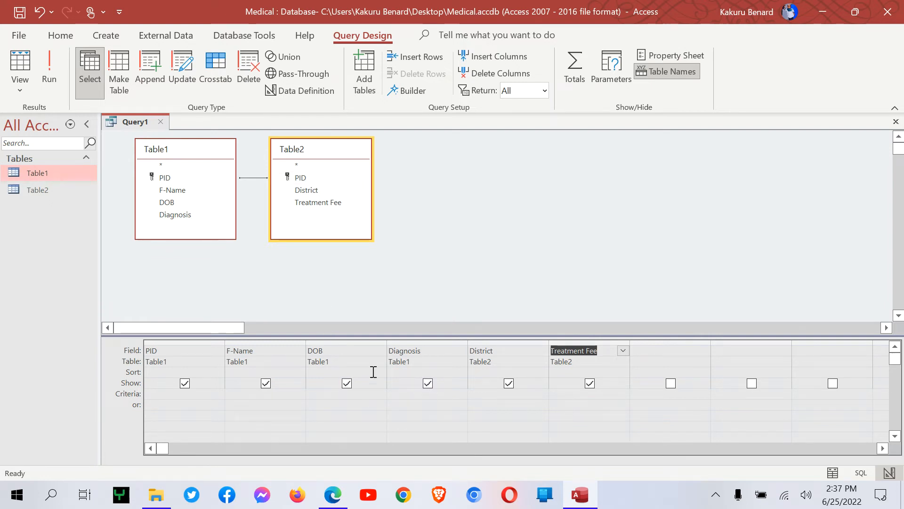
{"action": "left_click", "coordinate": [47, 67]}
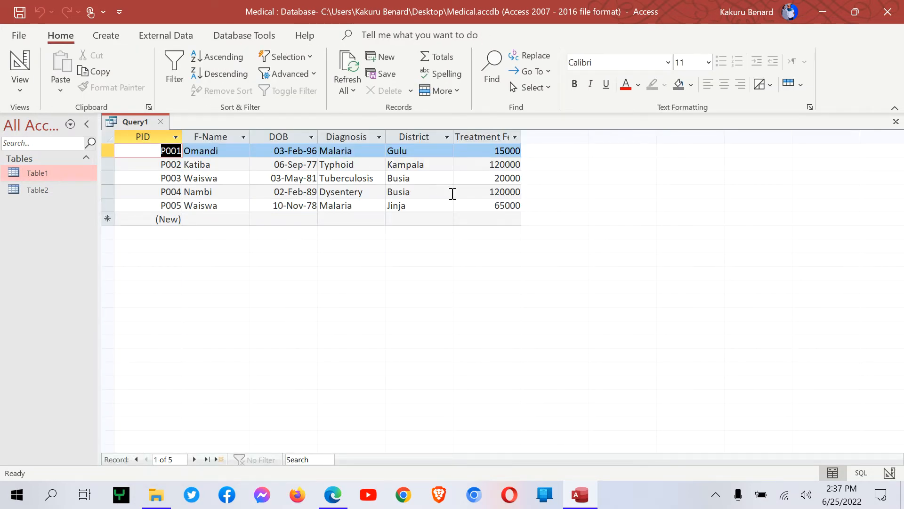
Step: Fit the Treatment Fee column to its contents, save the query as Patients Records and close it
{"action": "double_click", "coordinate": [522, 137]}
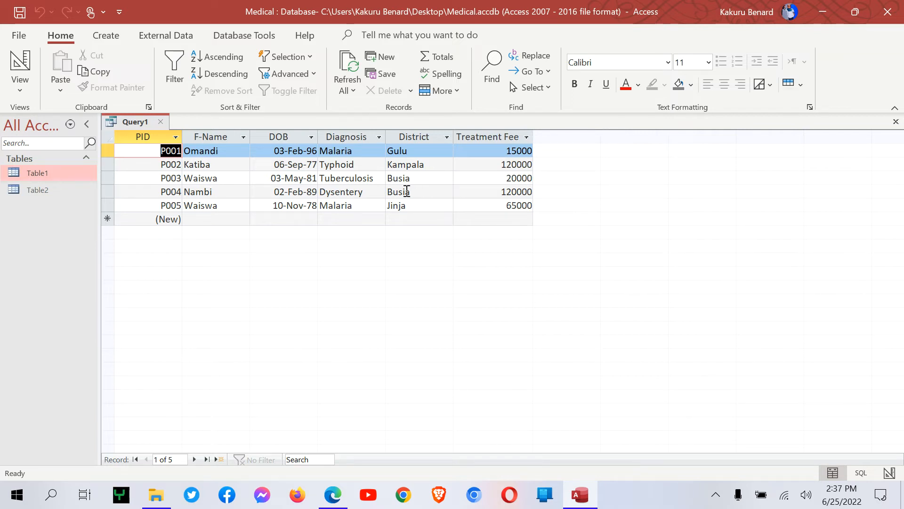
{"action": "key", "text": "ctrl+s"}
{"action": "type", "text": "Patients Records"}
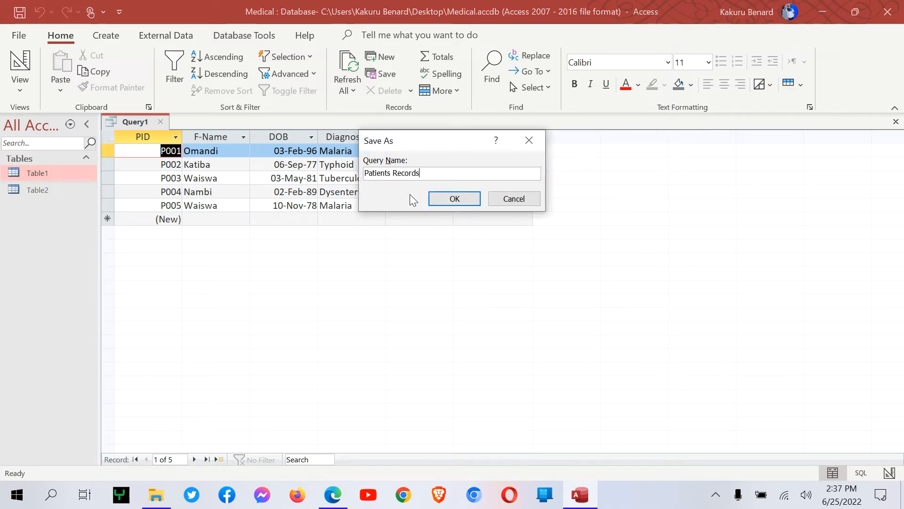
{"action": "left_click", "coordinate": [448, 201]}
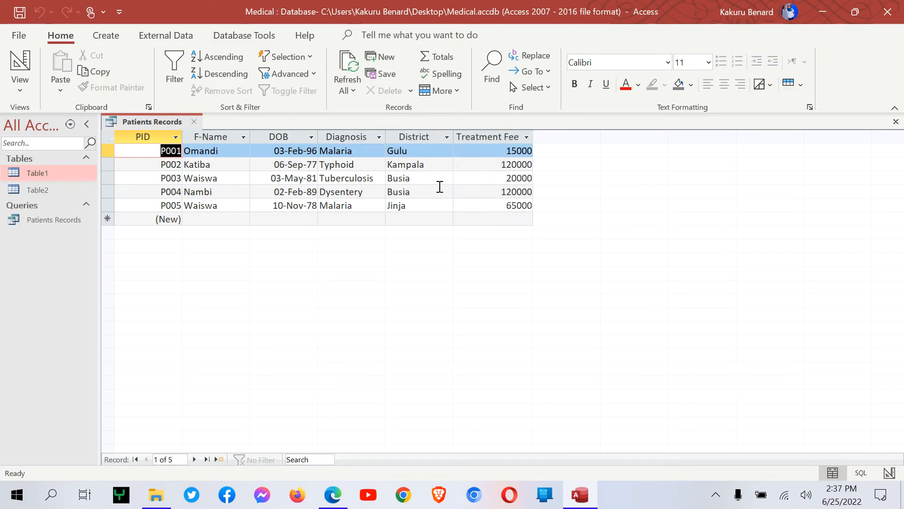
{"action": "left_click", "coordinate": [895, 122]}
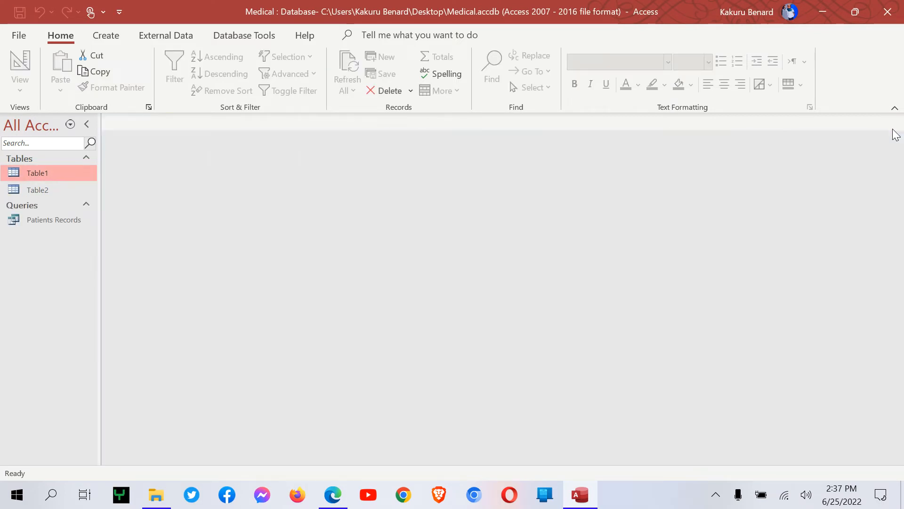
Step: Reopen the Patients Records query to check its records and close it again
{"action": "double_click", "coordinate": [44, 222]}
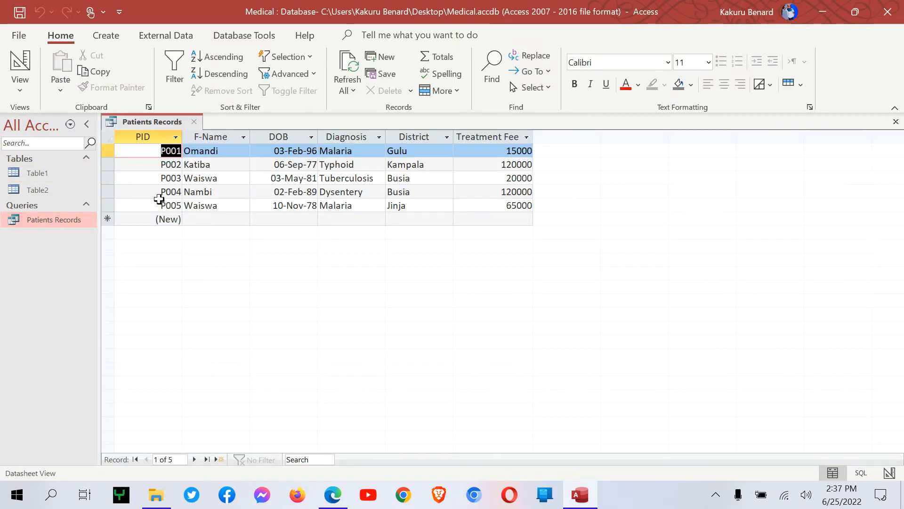
{"action": "left_click", "coordinate": [896, 122]}
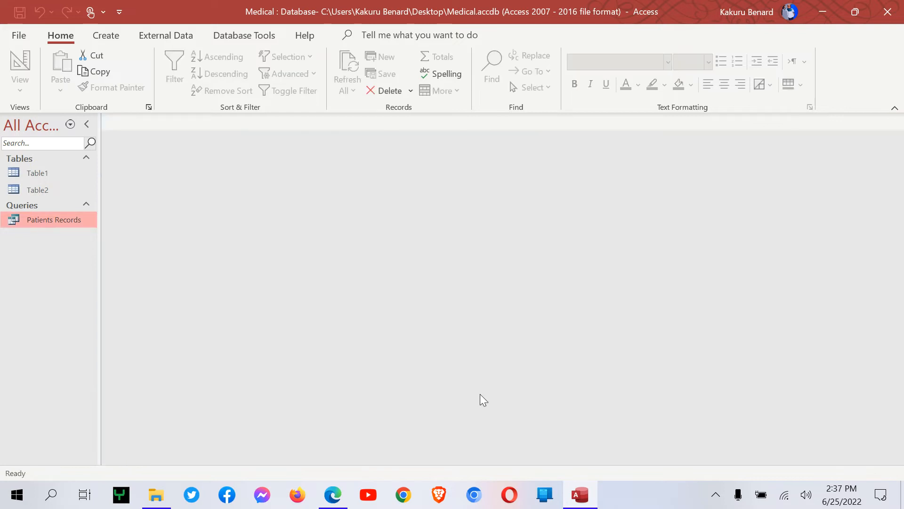
Step: Switch to Database.pdf in Edge, read task (e) with the required form name highlighted, and return to Access
{"action": "left_click", "coordinate": [335, 494]}
{"action": "left_click_drag", "start_coordinate": [148, 259], "coordinate": [539, 267]}
{"action": "left_click", "coordinate": [541, 263]}
{"action": "left_click", "coordinate": [459, 260]}
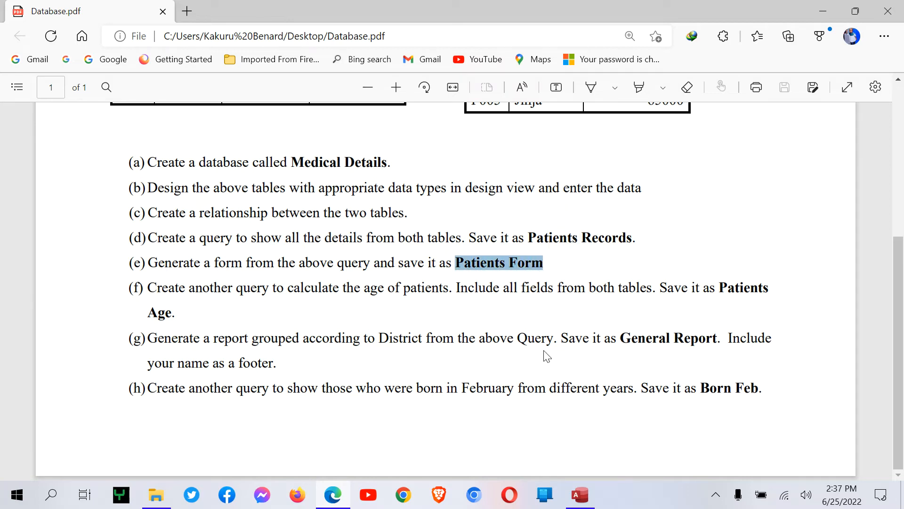
{"action": "left_click", "coordinate": [582, 499]}
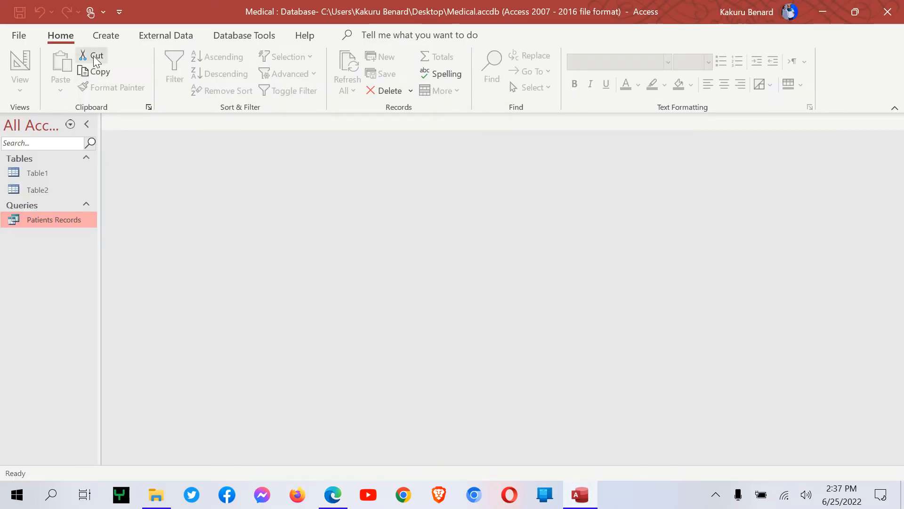
Step: Start the Form Wizard on the Patients Records query and include all of its fields
{"action": "left_click", "coordinate": [106, 36]}
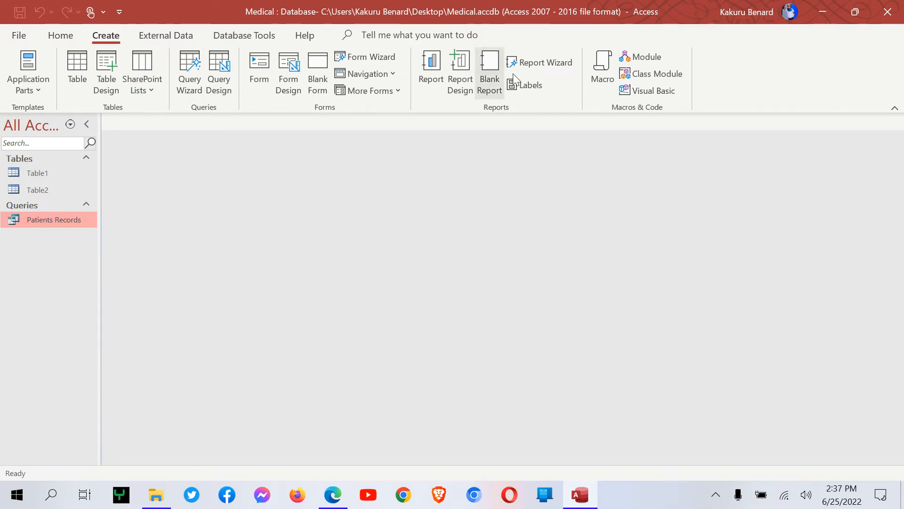
{"action": "left_click", "coordinate": [375, 58]}
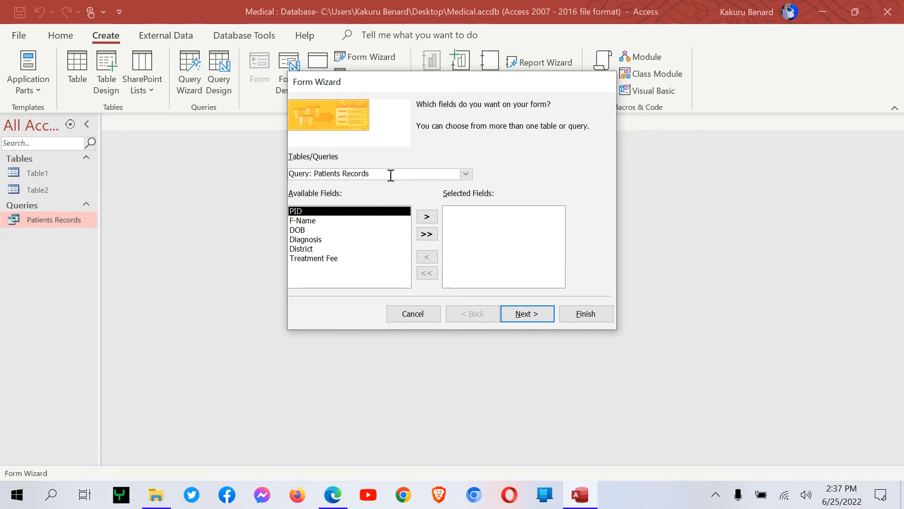
{"action": "left_click", "coordinate": [466, 174]}
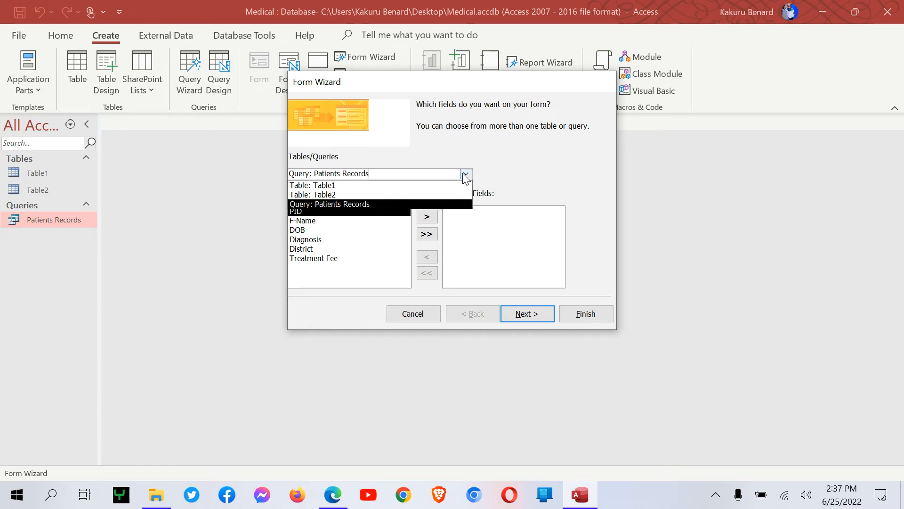
{"action": "left_click", "coordinate": [337, 204]}
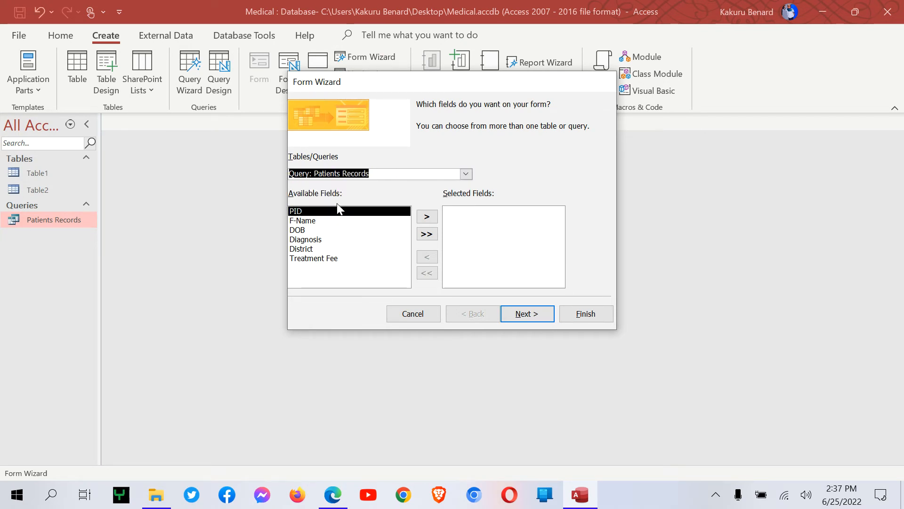
{"action": "left_click", "coordinate": [427, 234]}
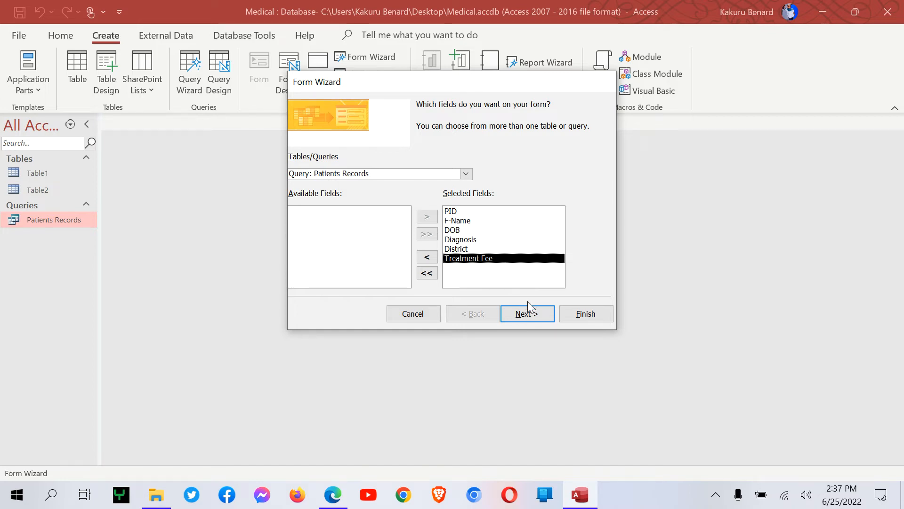
Step: Keep the Columnar layout, title the form Patients Form, generate it and close it
{"action": "left_click", "coordinate": [535, 315]}
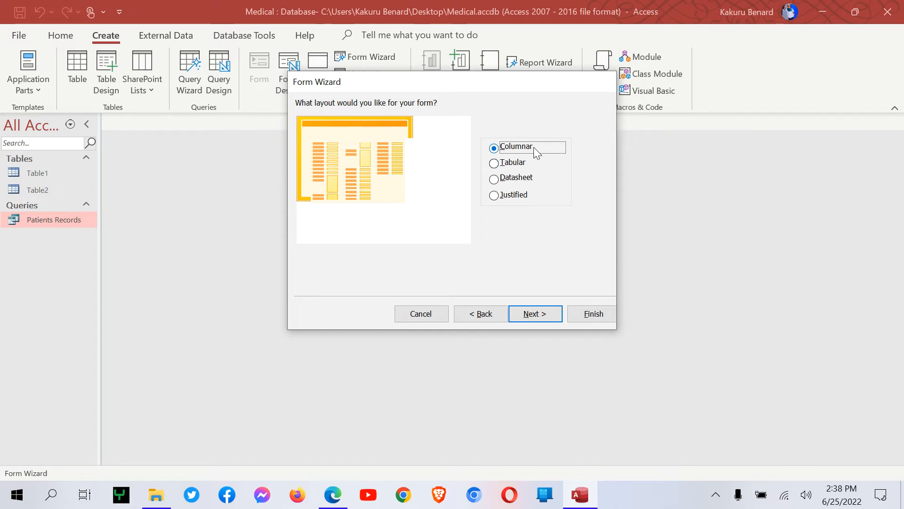
{"action": "left_click", "coordinate": [531, 313]}
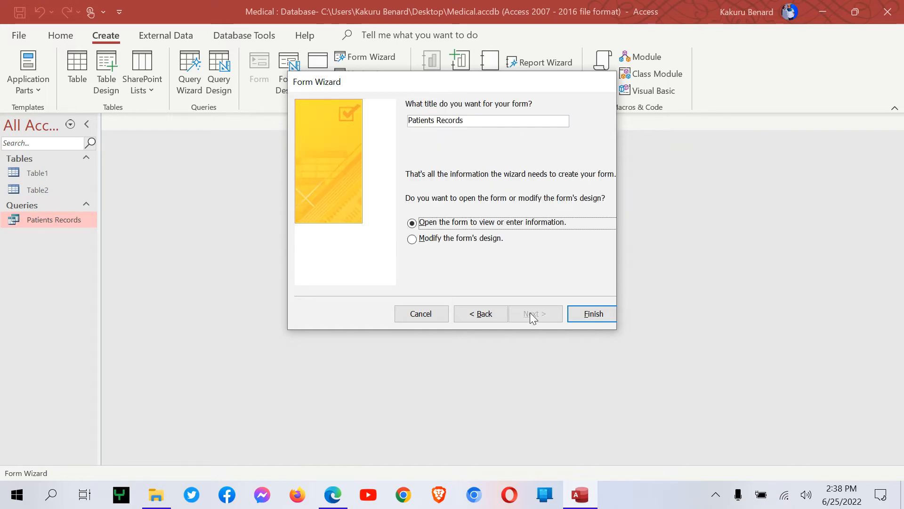
{"action": "double_click", "coordinate": [492, 119]}
{"action": "left_click", "coordinate": [495, 124]}
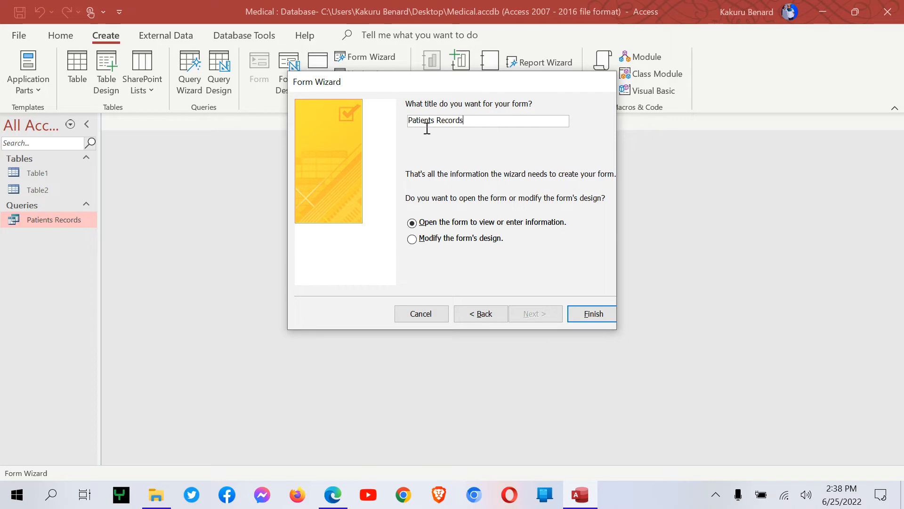
{"action": "left_click_drag", "start_coordinate": [427, 128], "coordinate": [401, 118]}
{"action": "type", "text": "Patients Form"}
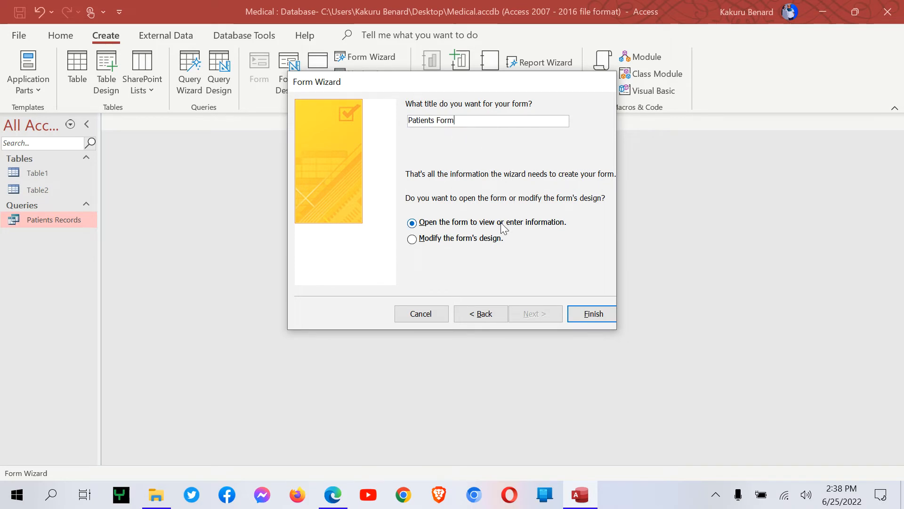
{"action": "left_click", "coordinate": [595, 312]}
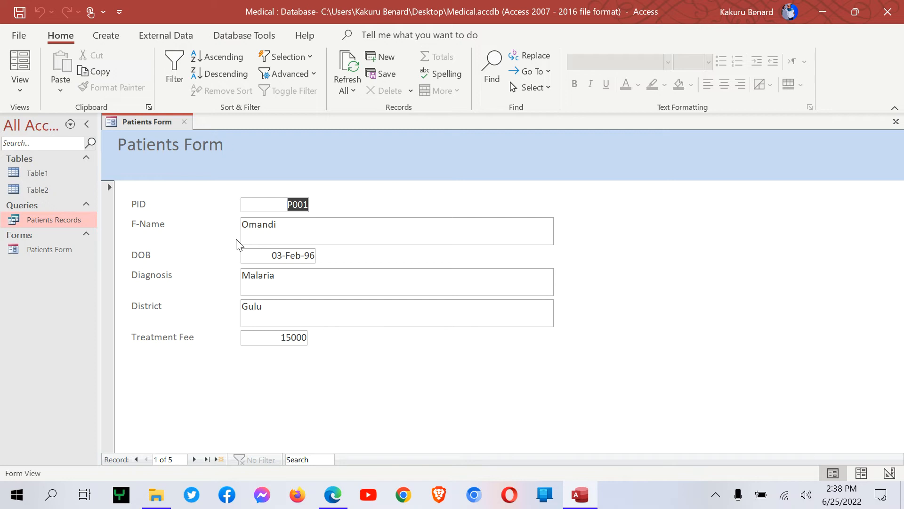
{"action": "left_click", "coordinate": [896, 122]}
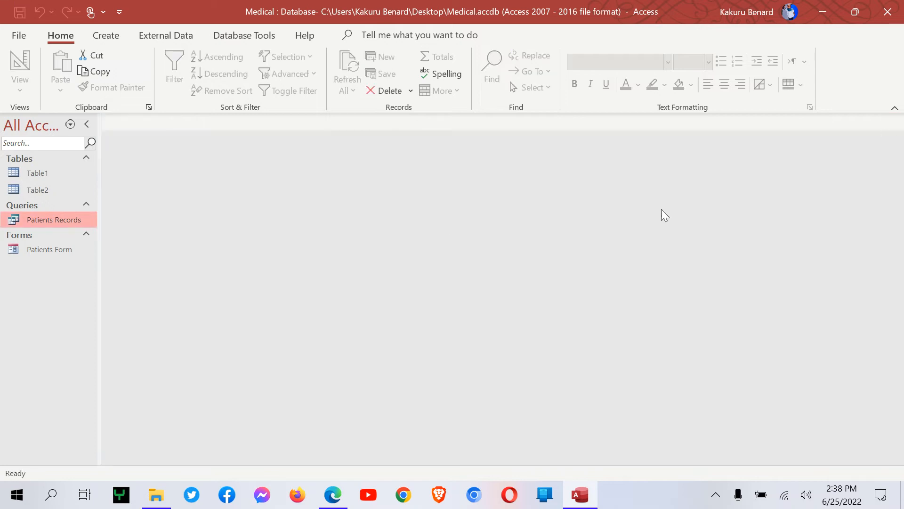
Step: Delete the columnar Patients Form permanently from the database
{"action": "right_click", "coordinate": [45, 254]}
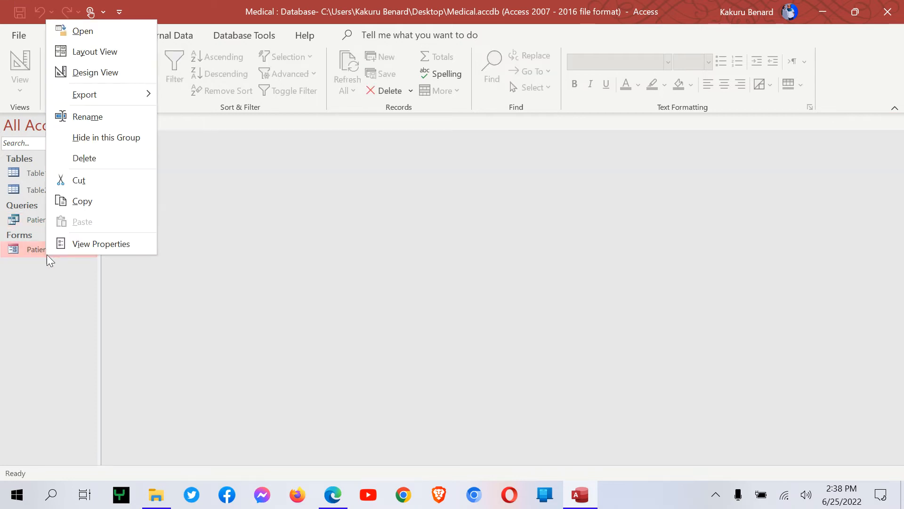
{"action": "left_click", "coordinate": [97, 159]}
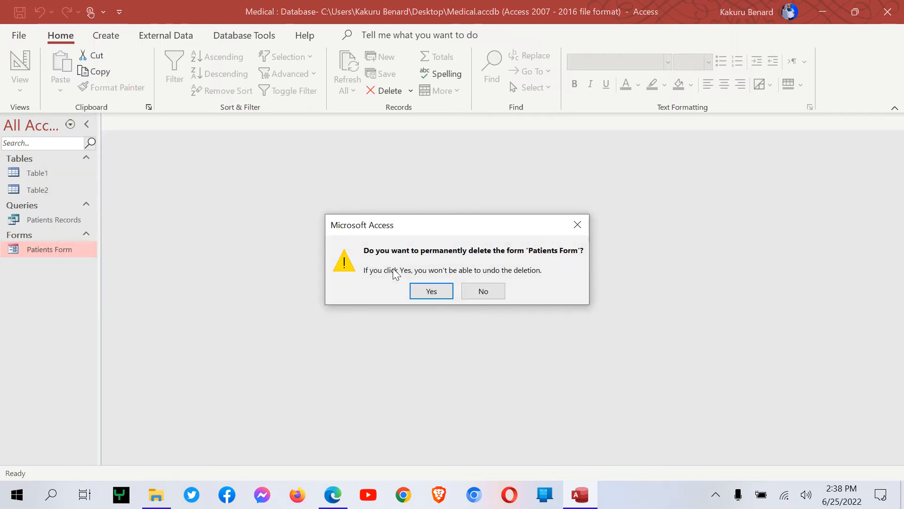
{"action": "left_click", "coordinate": [430, 292]}
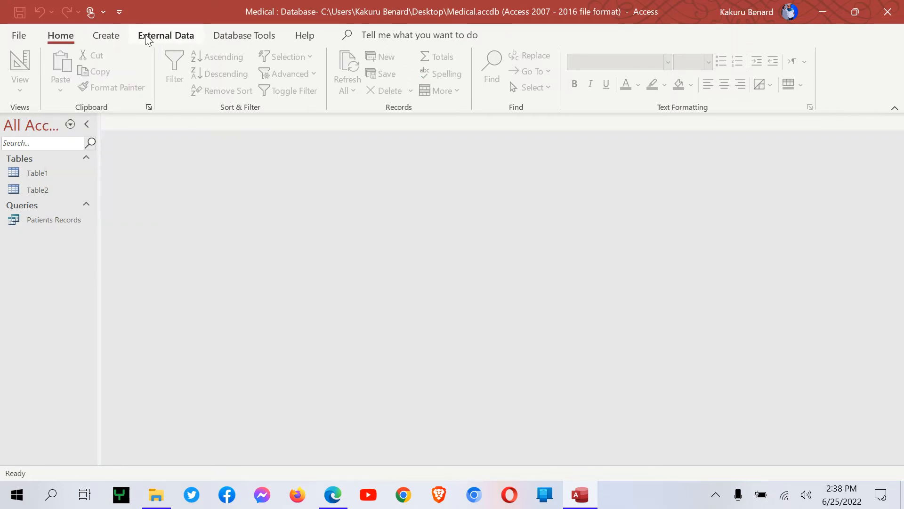
Step: Run the Form Wizard again with every field of Patients Records and proceed to the layout choice
{"action": "left_click", "coordinate": [106, 36]}
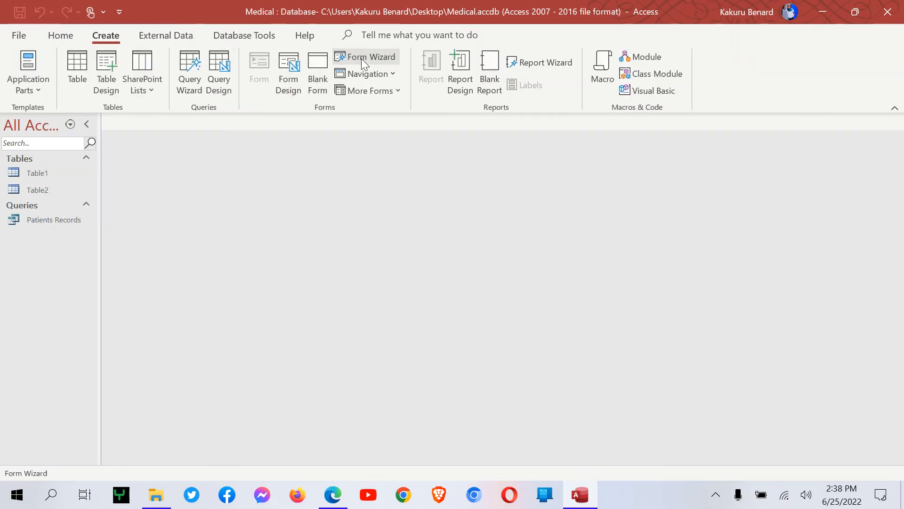
{"action": "left_click", "coordinate": [361, 57]}
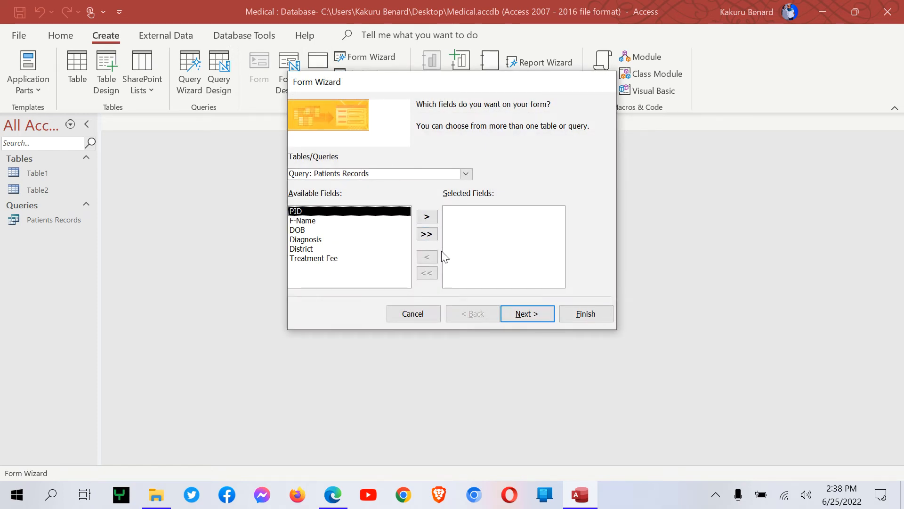
{"action": "left_click", "coordinate": [427, 234]}
{"action": "left_click", "coordinate": [524, 314]}
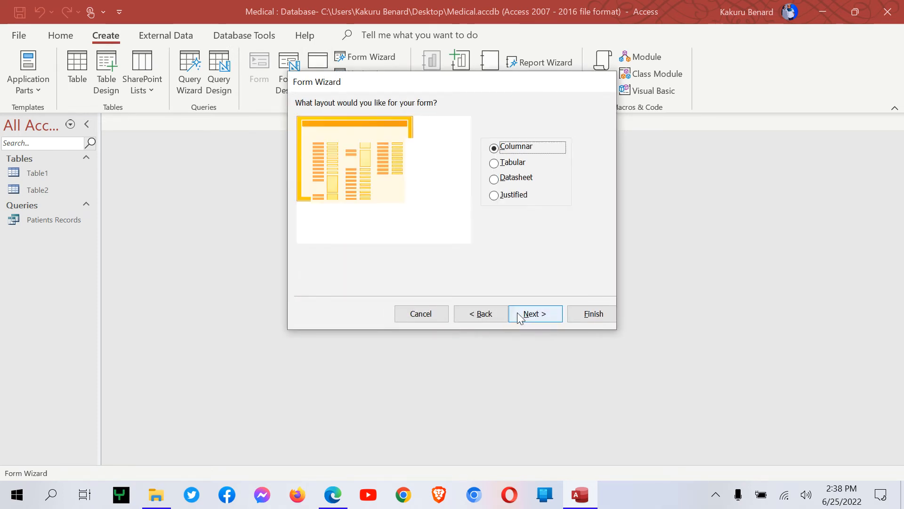
Step: Choose the Tabular layout, title the form Patients Form and generate it
{"action": "left_click", "coordinate": [506, 162]}
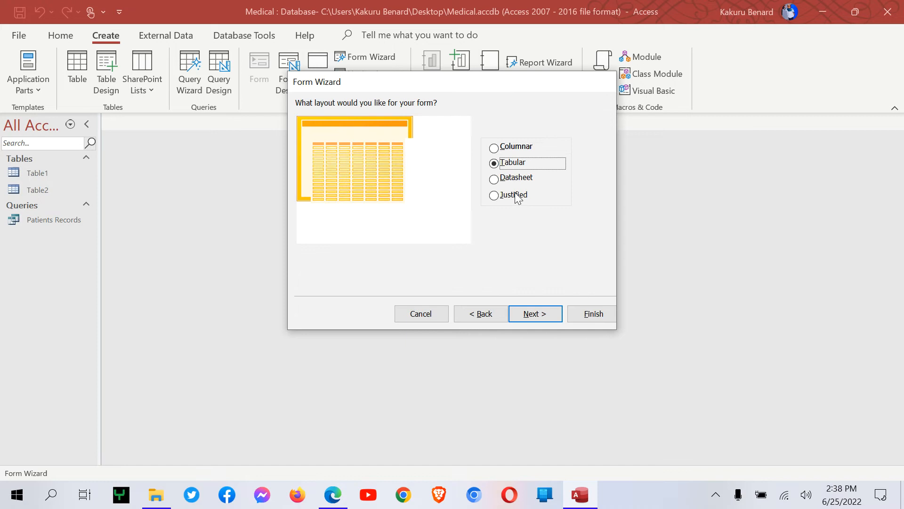
{"action": "left_click", "coordinate": [535, 314]}
{"action": "left_click_drag", "start_coordinate": [468, 121], "coordinate": [397, 126]}
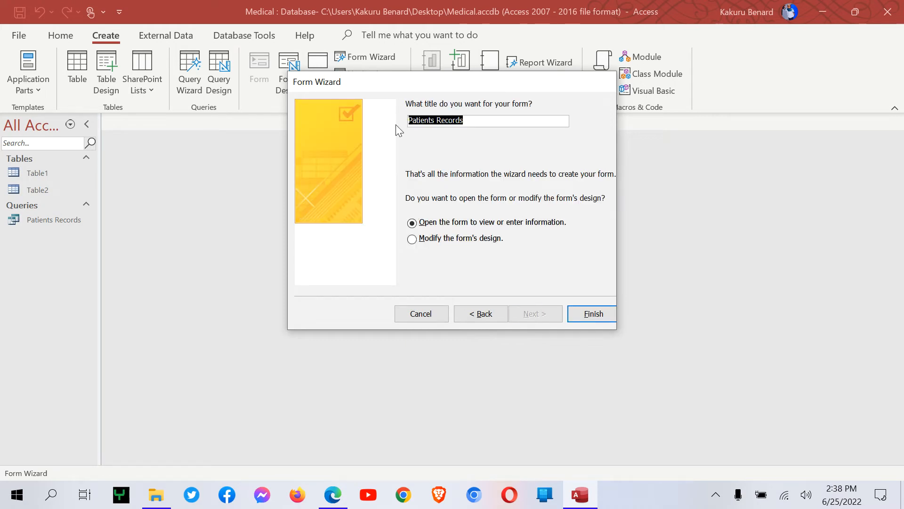
{"action": "type", "text": "Patients Form"}
{"action": "left_click", "coordinate": [594, 313]}
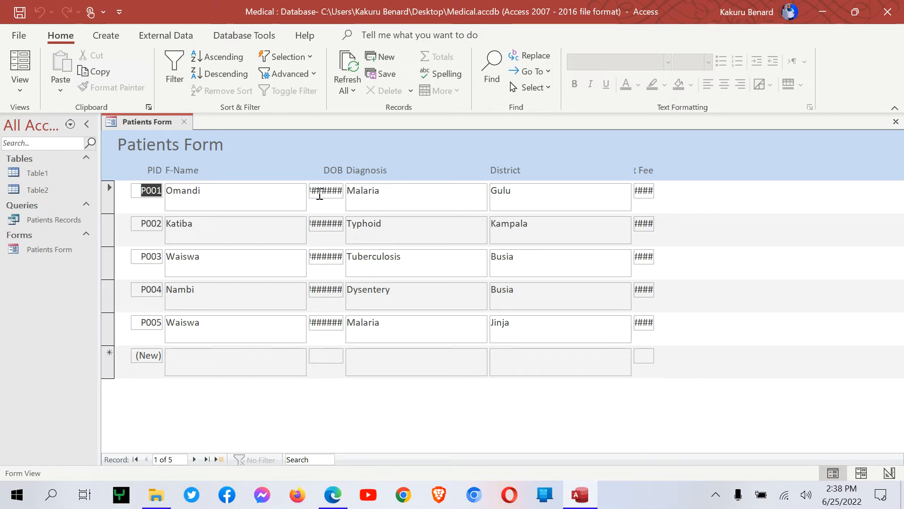
Step: Open Patients Form in Design View and narrow the F-Name label and text box to end near the 2-inch mark
{"action": "left_click", "coordinate": [22, 92]}
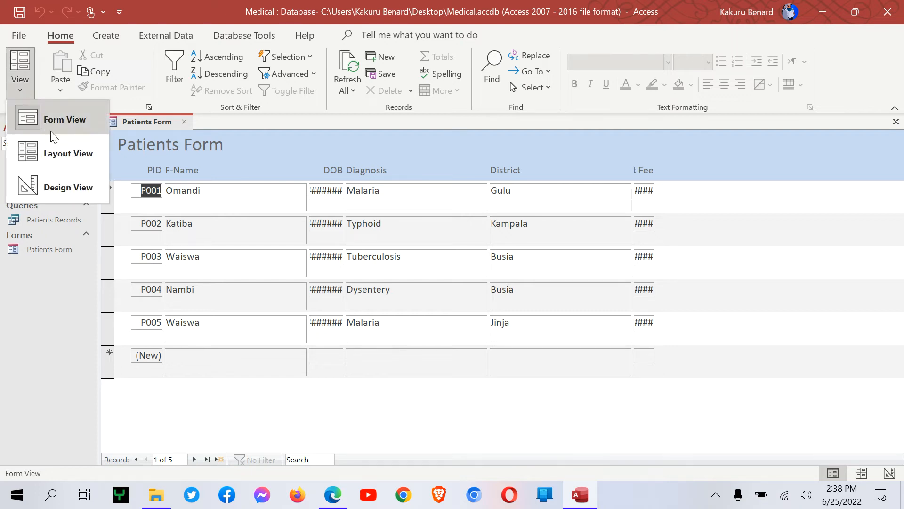
{"action": "left_click", "coordinate": [68, 189]}
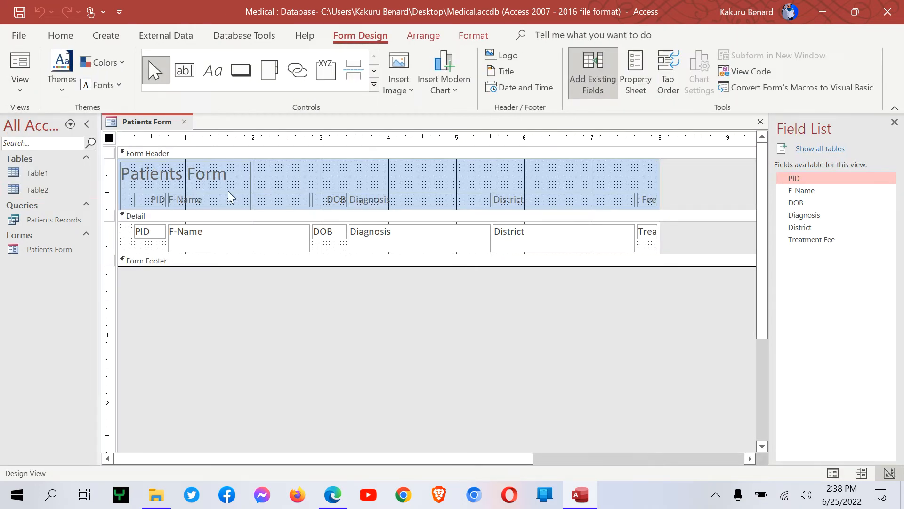
{"action": "left_click_drag", "start_coordinate": [291, 168], "coordinate": [282, 253]}
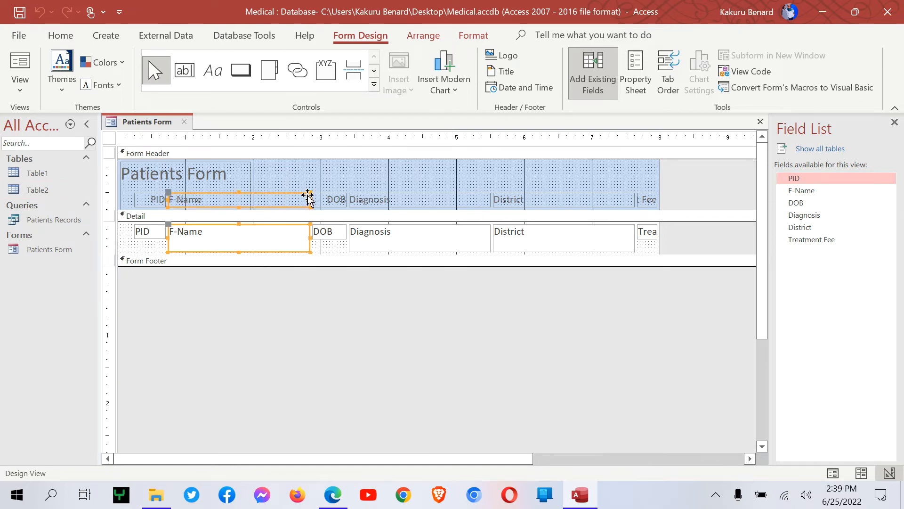
{"action": "left_click_drag", "start_coordinate": [307, 198], "coordinate": [256, 199]}
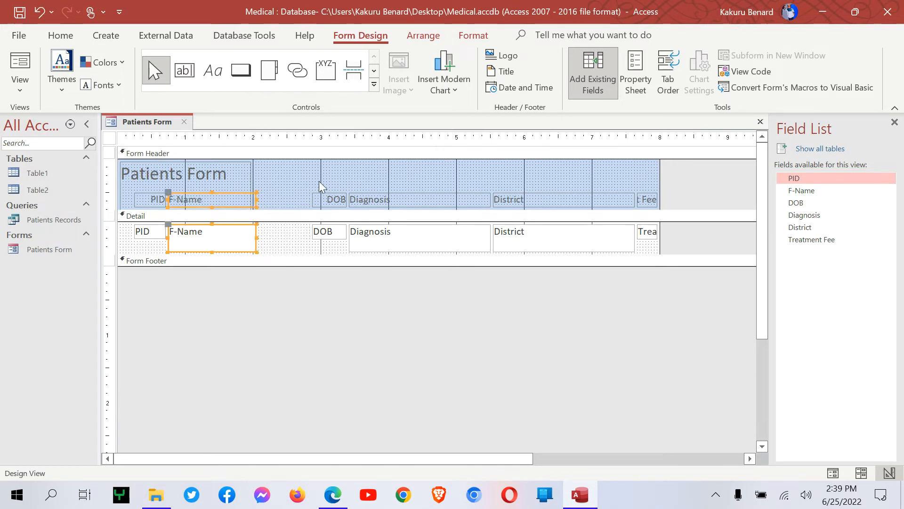
Step: Widen the DOB label and text box leftward to meet the F-Name column, and check the result in Form View
{"action": "left_click", "coordinate": [337, 174]}
{"action": "left_click_drag", "start_coordinate": [338, 174], "coordinate": [328, 252]}
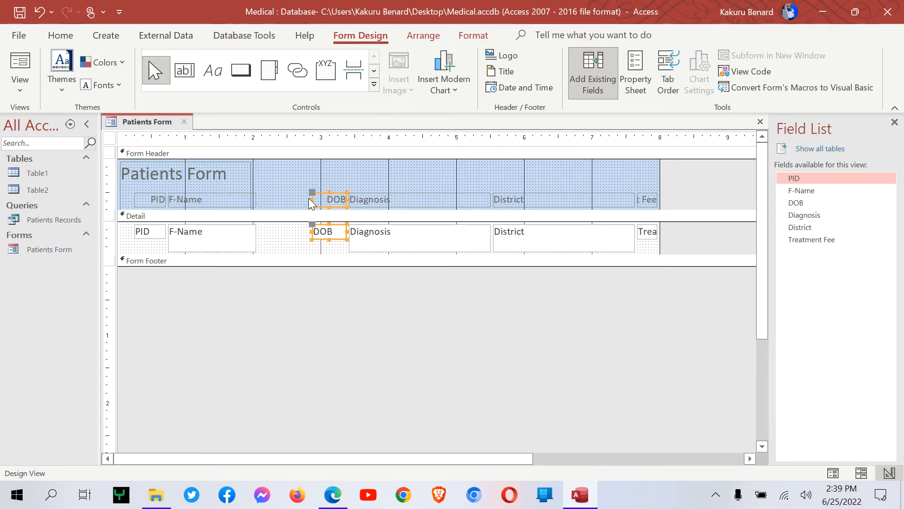
{"action": "left_click_drag", "start_coordinate": [312, 198], "coordinate": [259, 199]}
{"action": "left_click", "coordinate": [18, 92]}
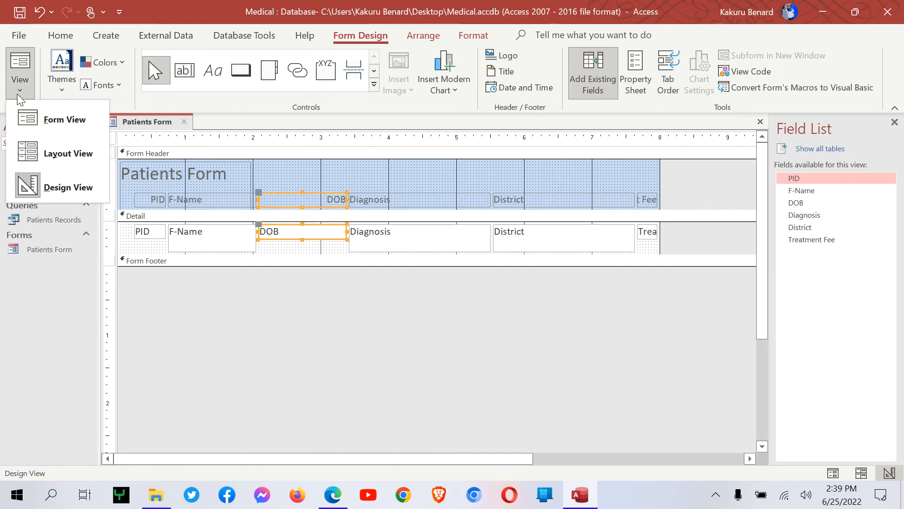
{"action": "left_click", "coordinate": [35, 120]}
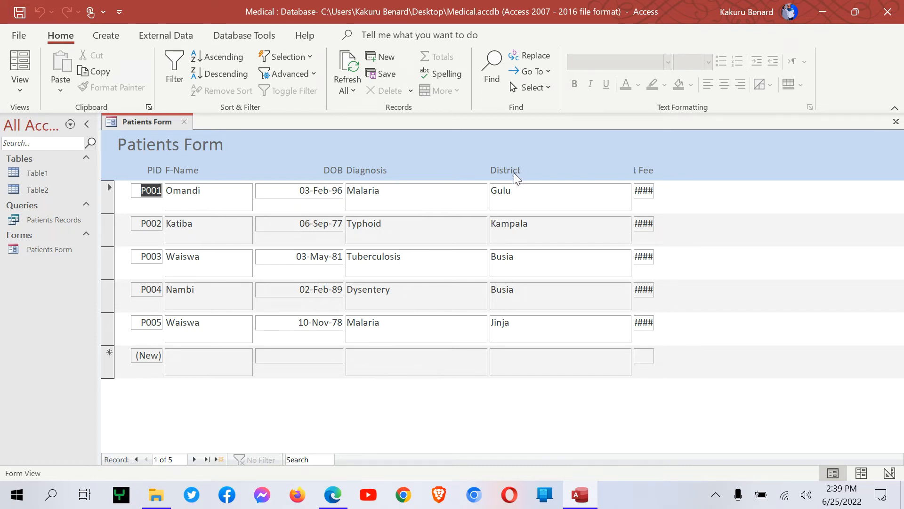
Step: In Design View, narrow the Diagnosis column to end near the 4.5-inch mark and move the District column up against it
{"action": "left_click", "coordinate": [20, 87]}
{"action": "left_click", "coordinate": [49, 193]}
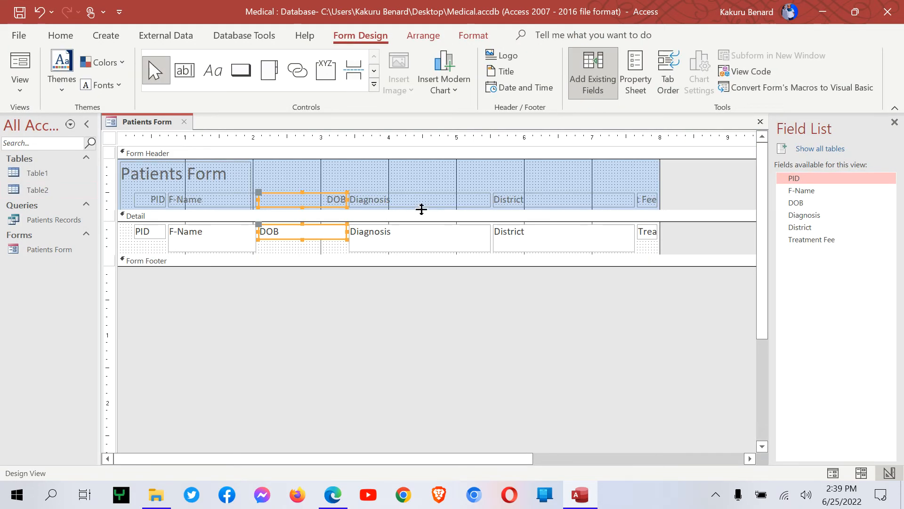
{"action": "left_click_drag", "start_coordinate": [462, 172], "coordinate": [462, 255]}
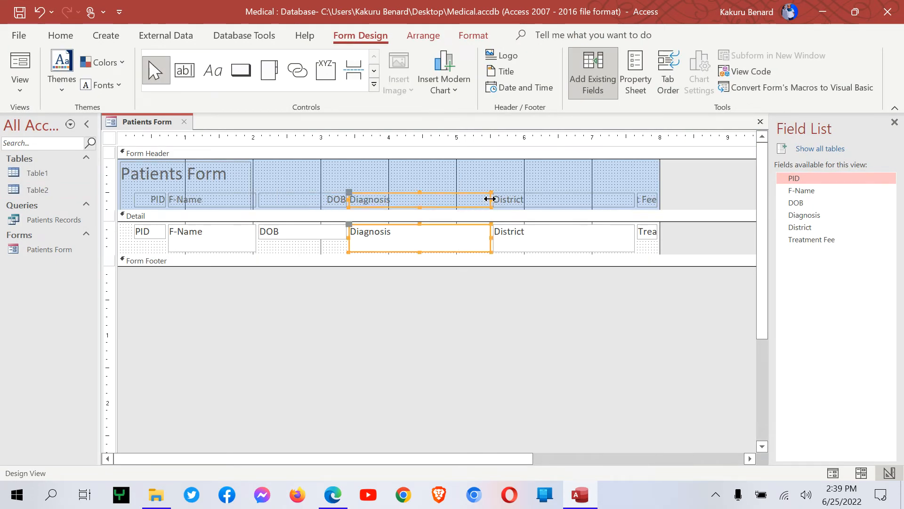
{"action": "left_click_drag", "start_coordinate": [490, 200], "coordinate": [425, 199]}
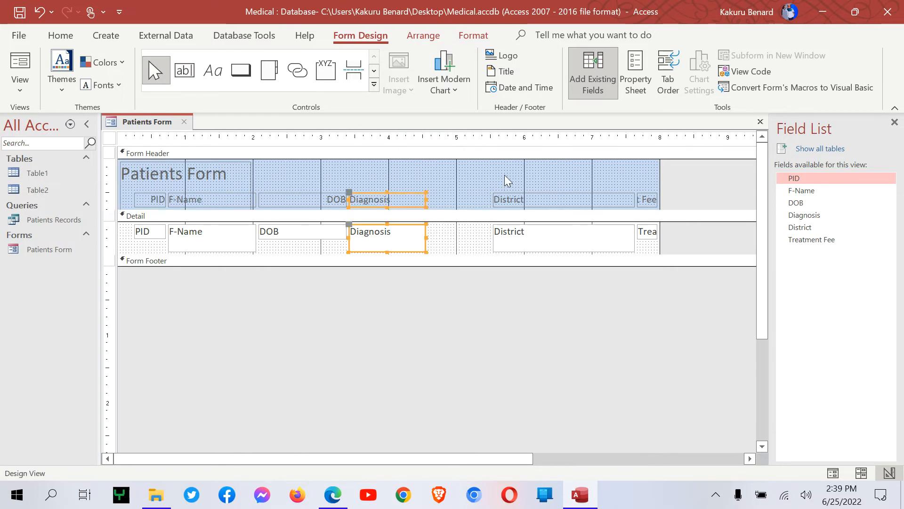
{"action": "left_click_drag", "start_coordinate": [505, 175], "coordinate": [508, 244]}
{"action": "left_click_drag", "start_coordinate": [517, 200], "coordinate": [450, 197]}
Step: Widen the Treatment Fee label and text box leftward to meet the District column, check it in Form View and close Patients Form
{"action": "mouse_move", "coordinate": [632, 177]}
{"action": "left_mouse_down"}
{"action": "mouse_move", "coordinate": [646, 191]}
{"action": "mouse_move", "coordinate": [643, 254]}
{"action": "left_mouse_up"}
{"action": "left_click_drag", "start_coordinate": [638, 199], "coordinate": [573, 200]}
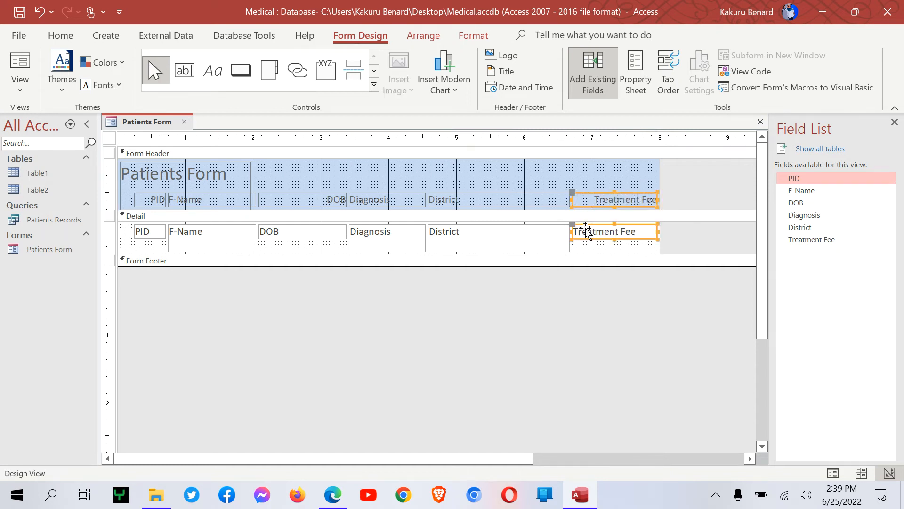
{"action": "left_click", "coordinate": [19, 90]}
{"action": "left_click", "coordinate": [52, 119]}
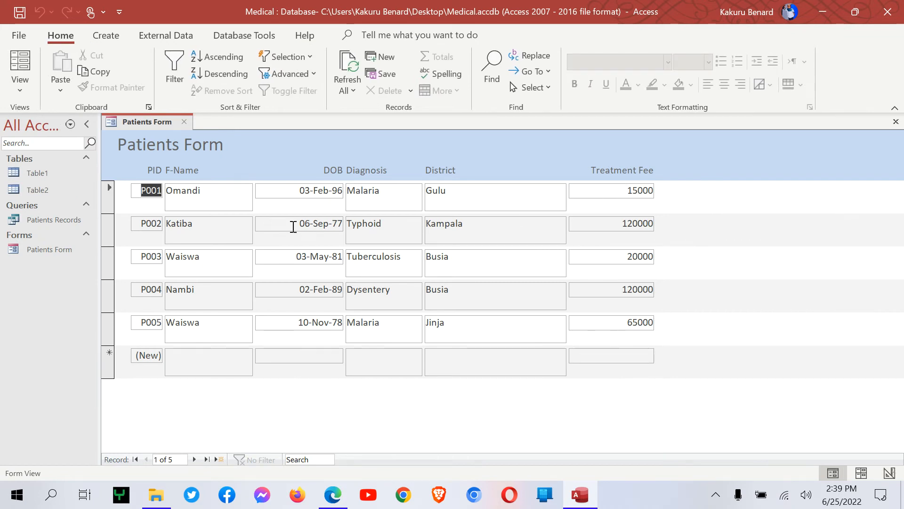
{"action": "left_click", "coordinate": [896, 122]}
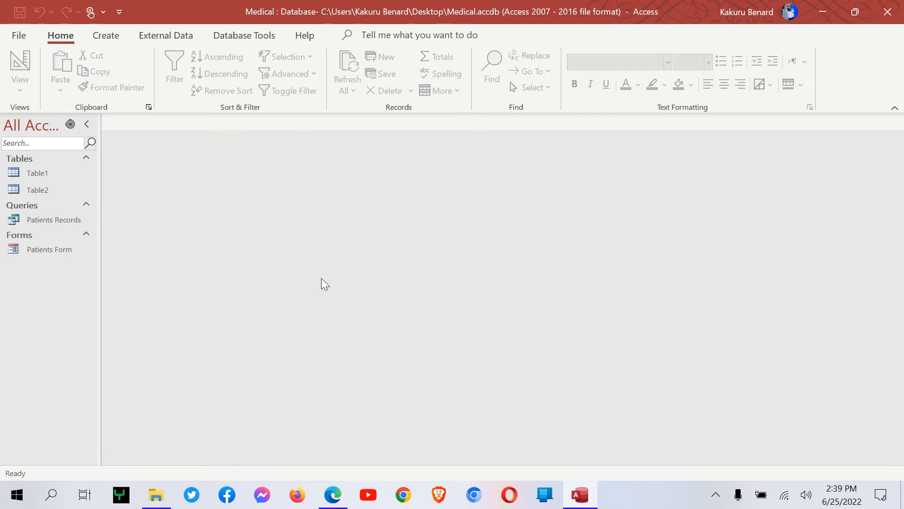
Step: Create a blank form in Design View and add the PID, F-Name, DOB and Diagnosis fields from Table1
{"action": "left_click", "coordinate": [102, 37]}
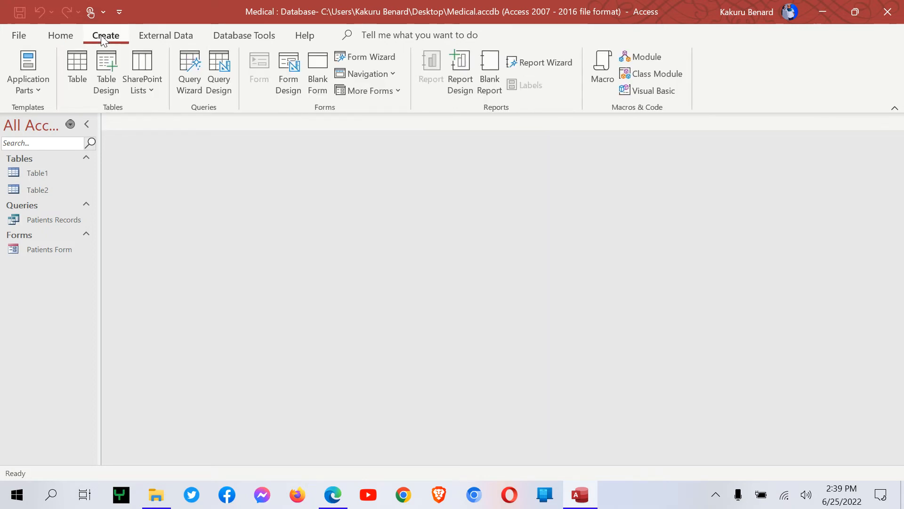
{"action": "left_click", "coordinate": [291, 75]}
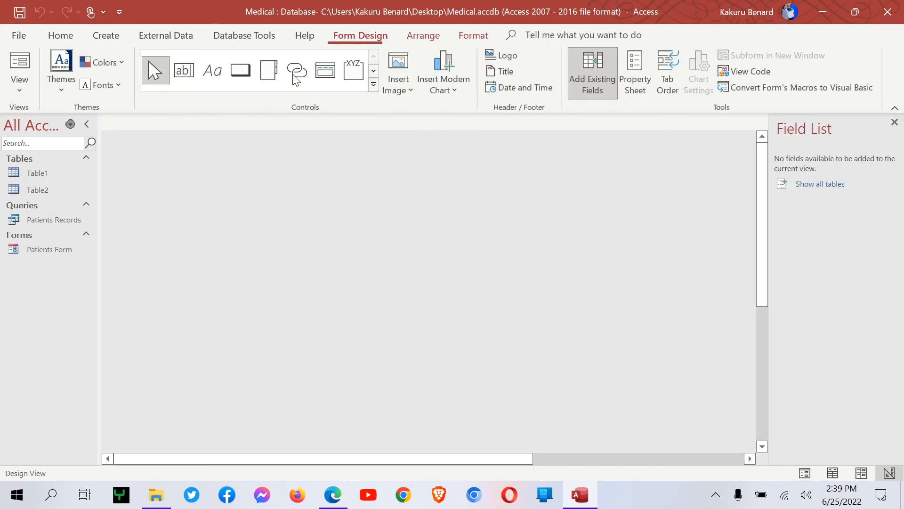
{"action": "left_click", "coordinate": [824, 185]}
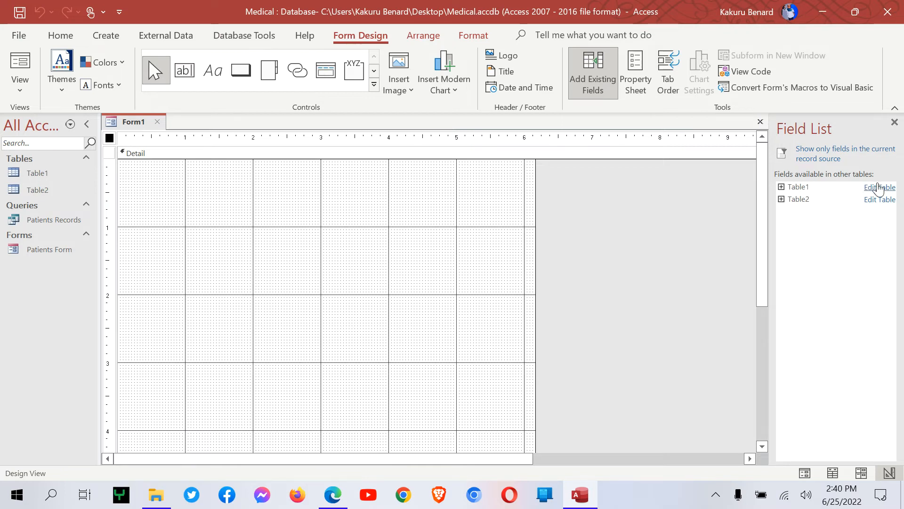
{"action": "left_click", "coordinate": [797, 188]}
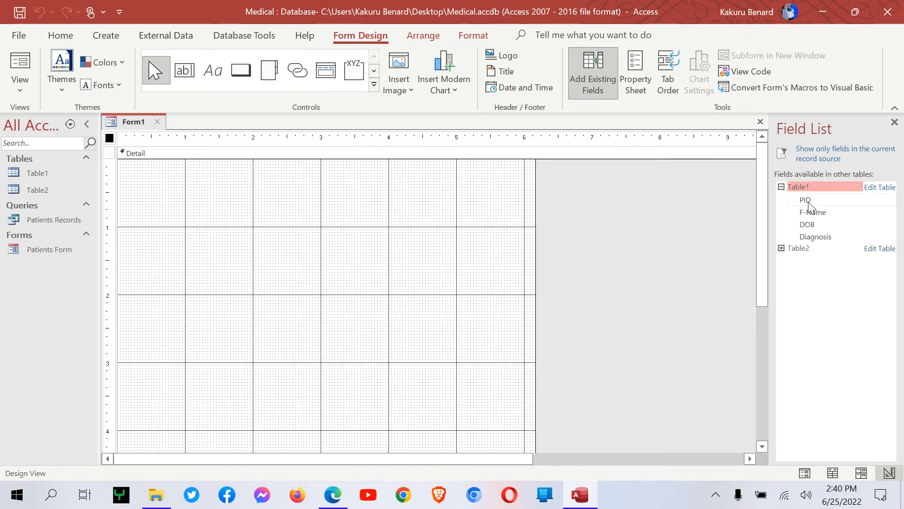
{"action": "double_click", "coordinate": [808, 201]}
{"action": "double_click", "coordinate": [811, 212]}
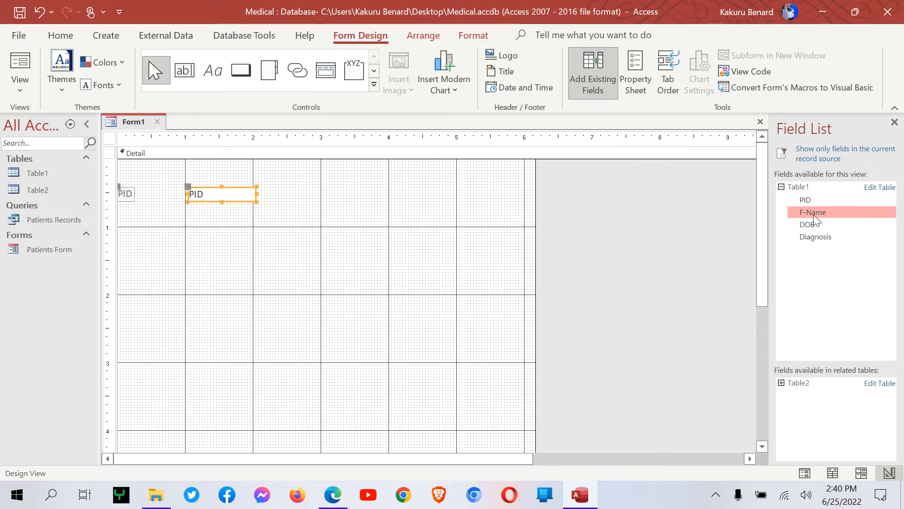
{"action": "double_click", "coordinate": [810, 226]}
{"action": "double_click", "coordinate": [817, 238]}
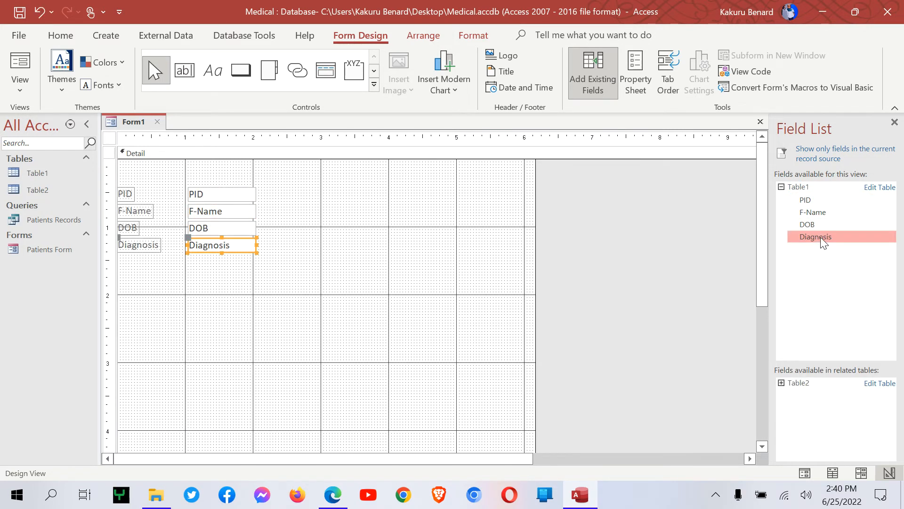
Step: Preview the Table1 form in Form View, and close it without saving
{"action": "left_click", "coordinate": [23, 94]}
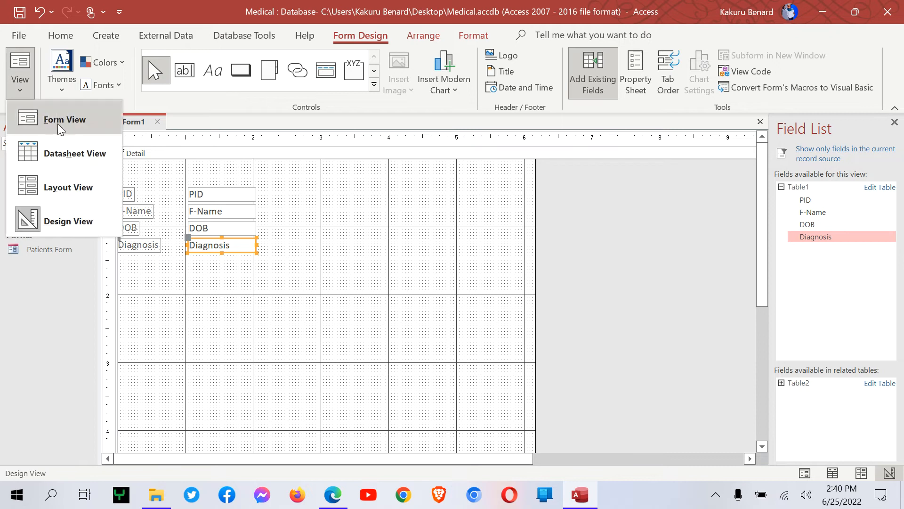
{"action": "left_click", "coordinate": [43, 119]}
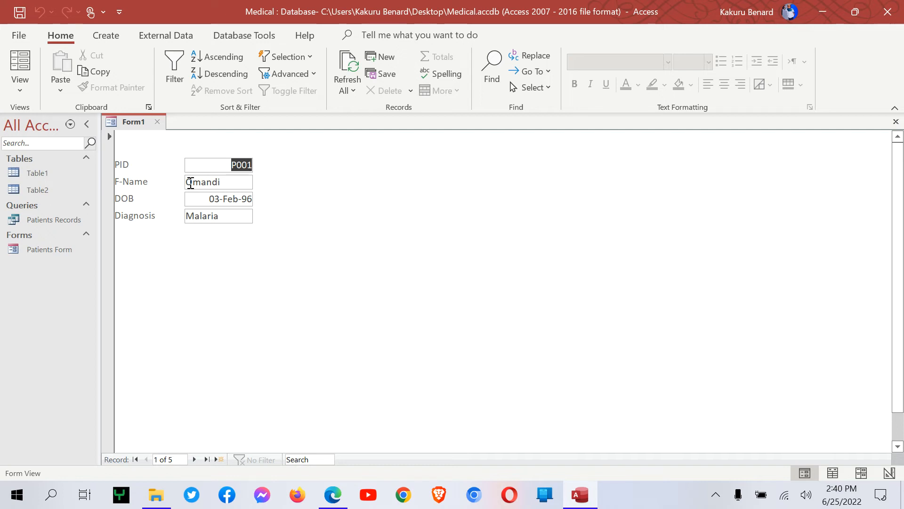
{"action": "left_click", "coordinate": [896, 122]}
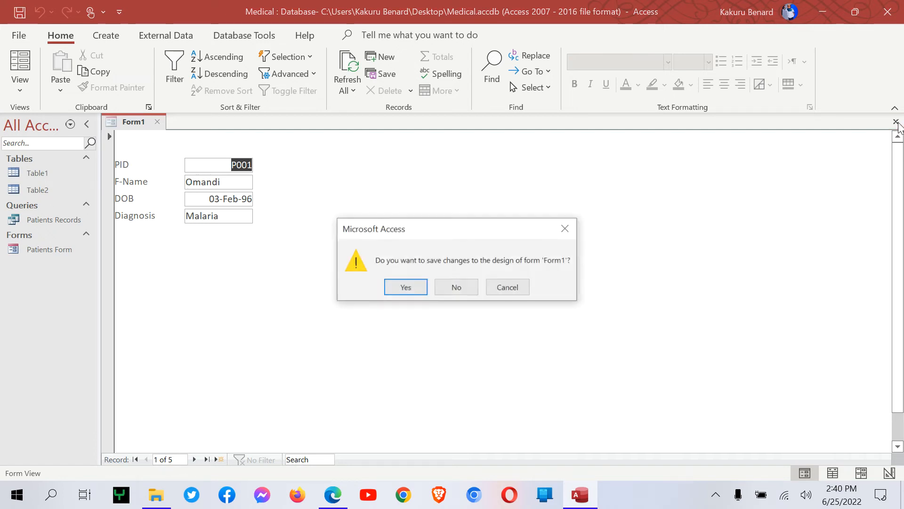
{"action": "left_click", "coordinate": [457, 288]}
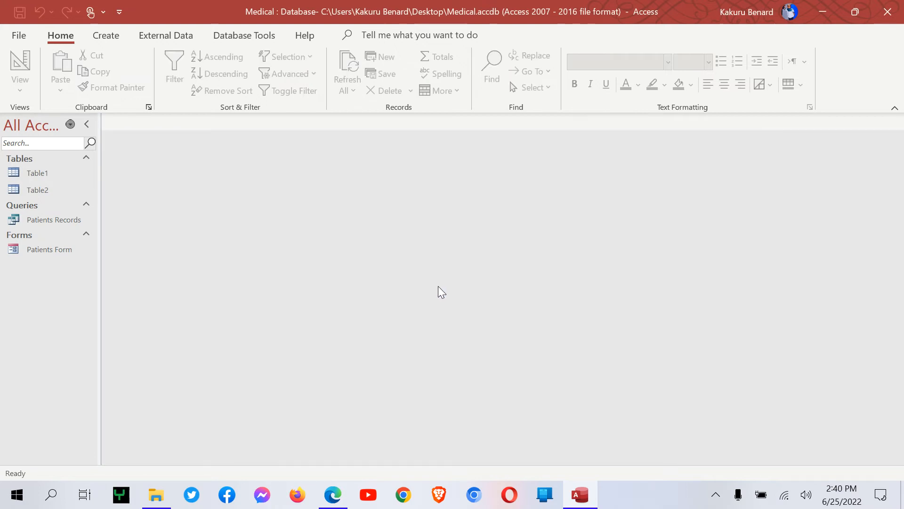
Step: Switch to Database.pdf in Edge and read task (f) about the Patients Age query, comparing it with task (d)
{"action": "left_click", "coordinate": [333, 495]}
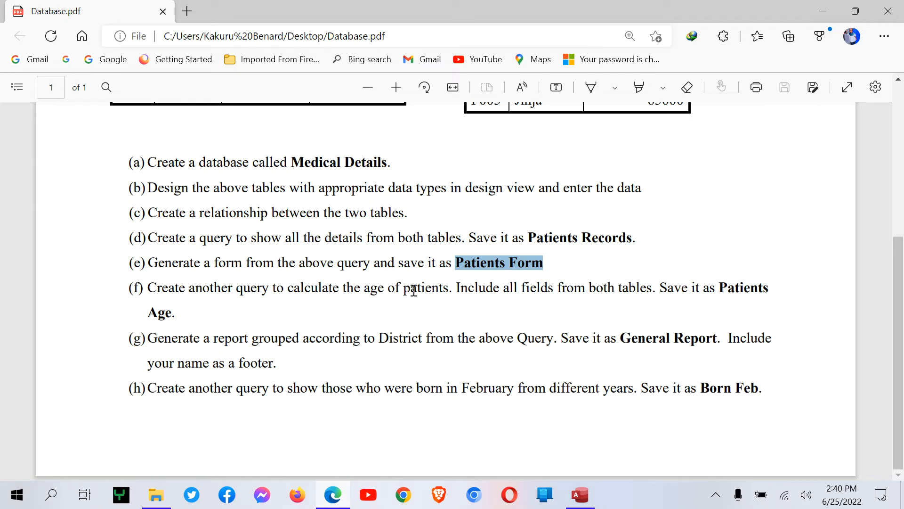
{"action": "left_click_drag", "start_coordinate": [354, 289], "coordinate": [455, 296]}
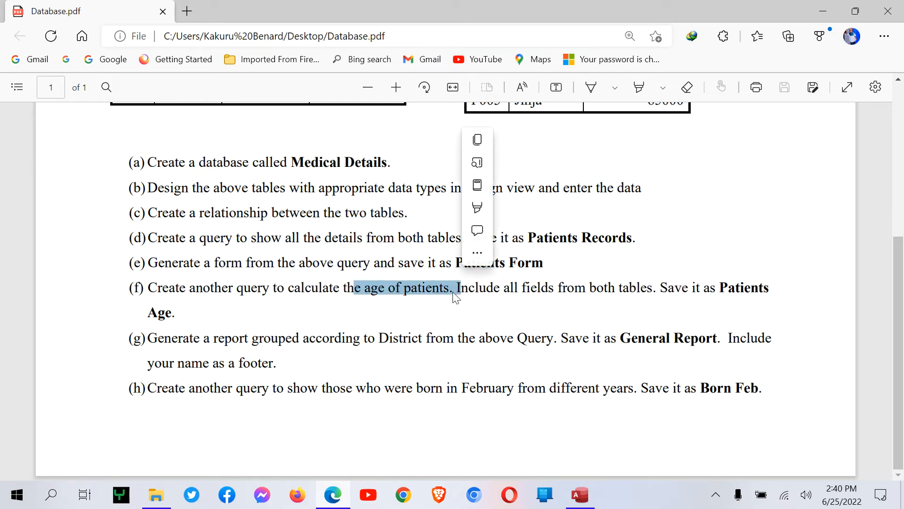
{"action": "left_click", "coordinate": [522, 297]}
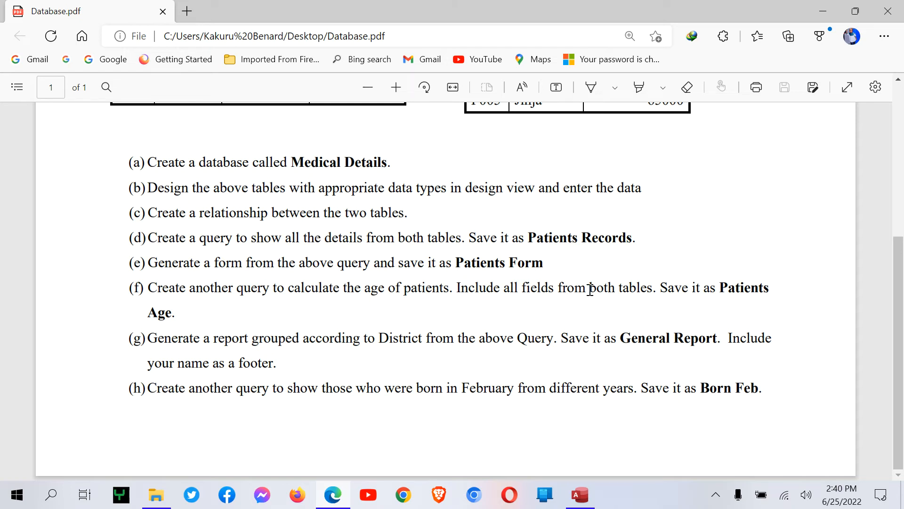
{"action": "left_click_drag", "start_coordinate": [722, 287], "coordinate": [178, 315]}
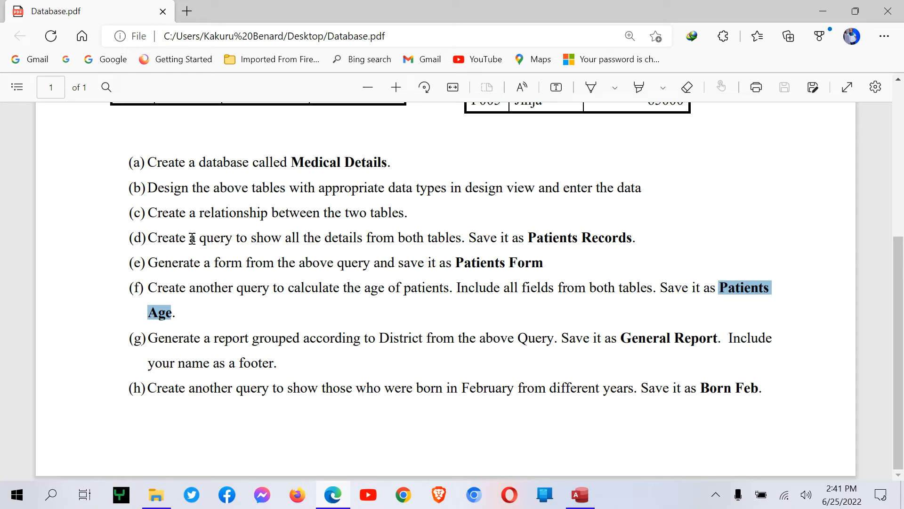
{"action": "left_click", "coordinate": [217, 243]}
{"action": "left_click_drag", "start_coordinate": [200, 243], "coordinate": [237, 248]}
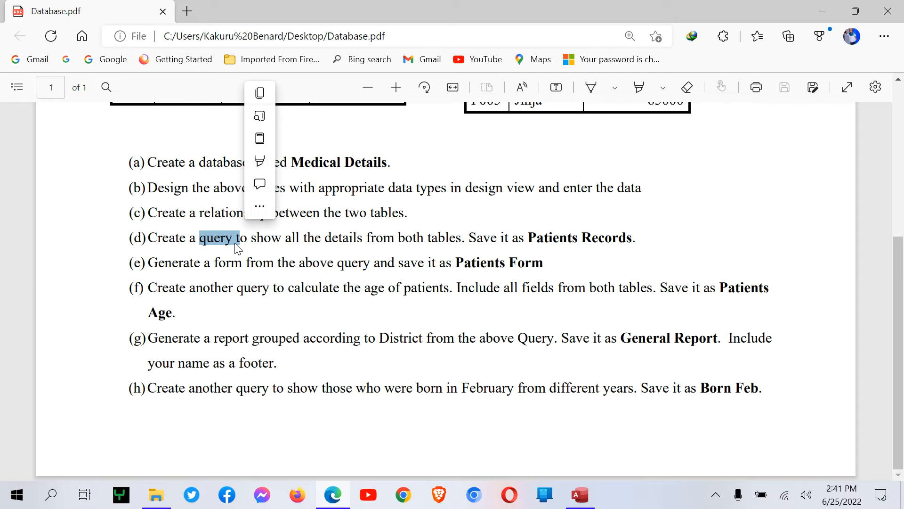
{"action": "left_click", "coordinate": [238, 248]}
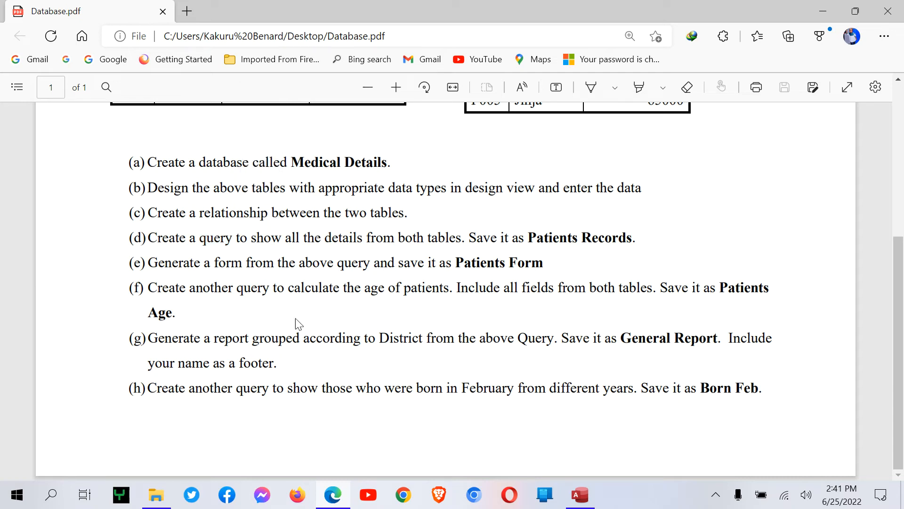
Step: Switch back to Access, start a new query in Design View and add the Patients Records query as its source
{"action": "left_click", "coordinate": [581, 495]}
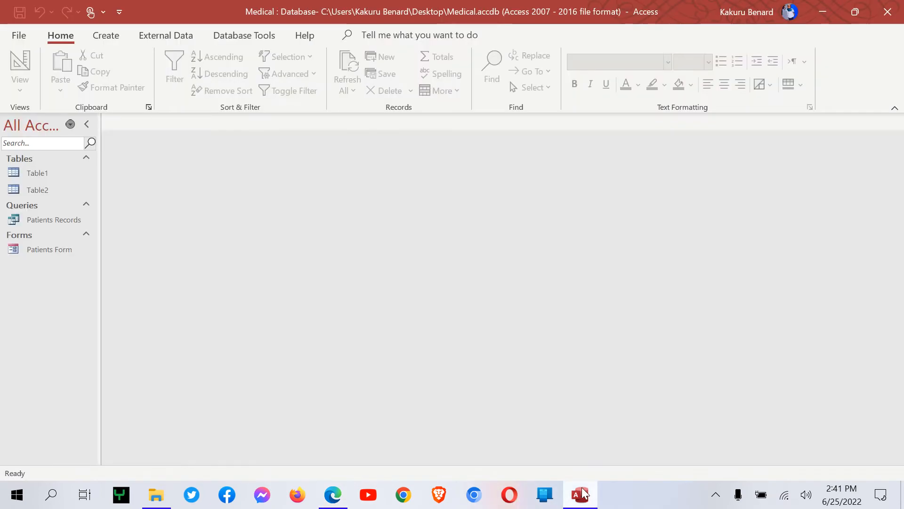
{"action": "left_click", "coordinate": [38, 219]}
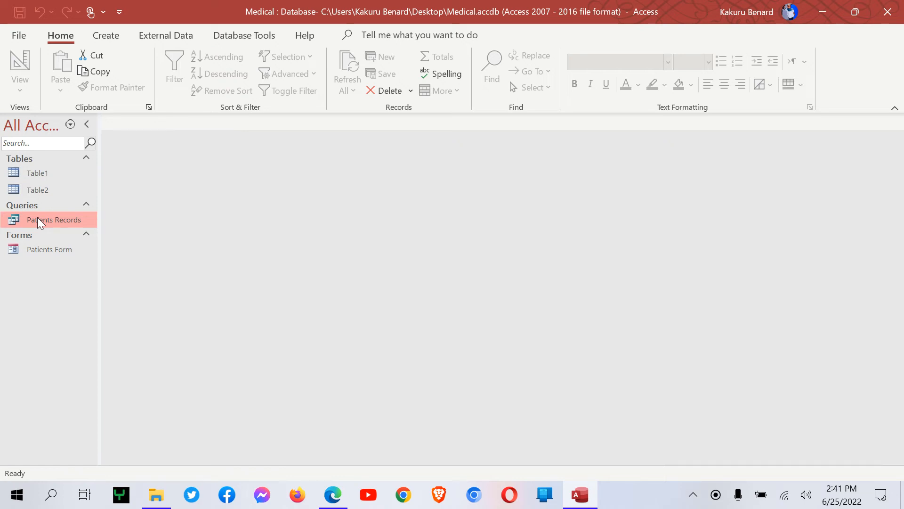
{"action": "left_click", "coordinate": [106, 37]}
{"action": "left_click", "coordinate": [218, 66]}
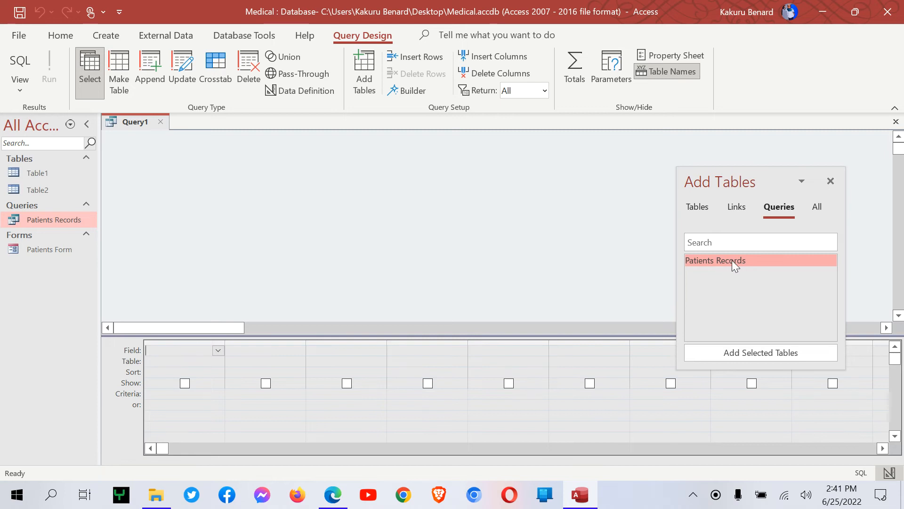
{"action": "left_click_drag", "start_coordinate": [718, 185], "coordinate": [415, 187]}
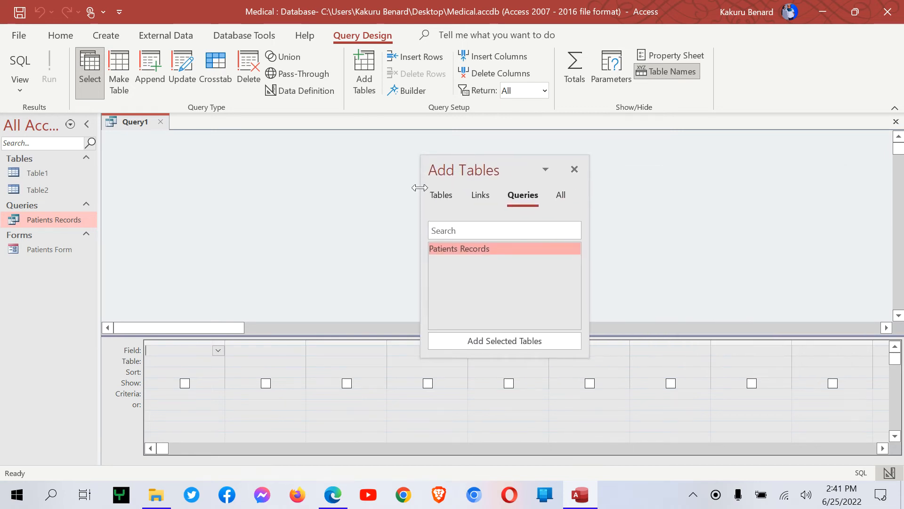
{"action": "left_click", "coordinate": [440, 196]}
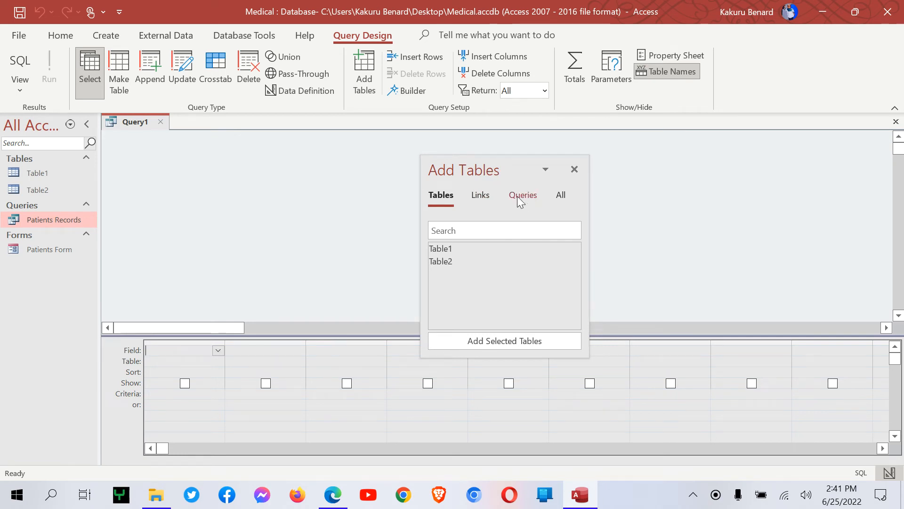
{"action": "left_click", "coordinate": [517, 196]}
{"action": "double_click", "coordinate": [476, 250]}
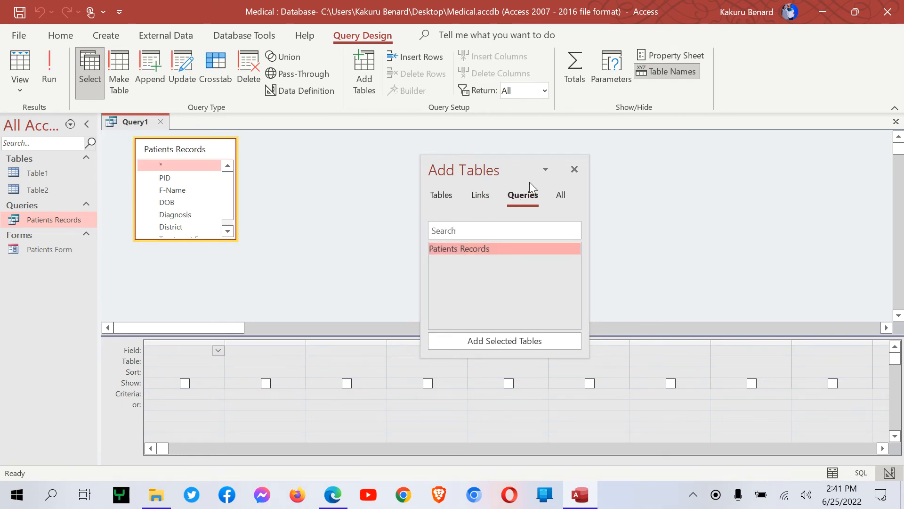
Step: Close the Add Tables pane and add all Patients Records fields to the query design grid
{"action": "left_click", "coordinate": [574, 169]}
{"action": "double_click", "coordinate": [169, 149]}
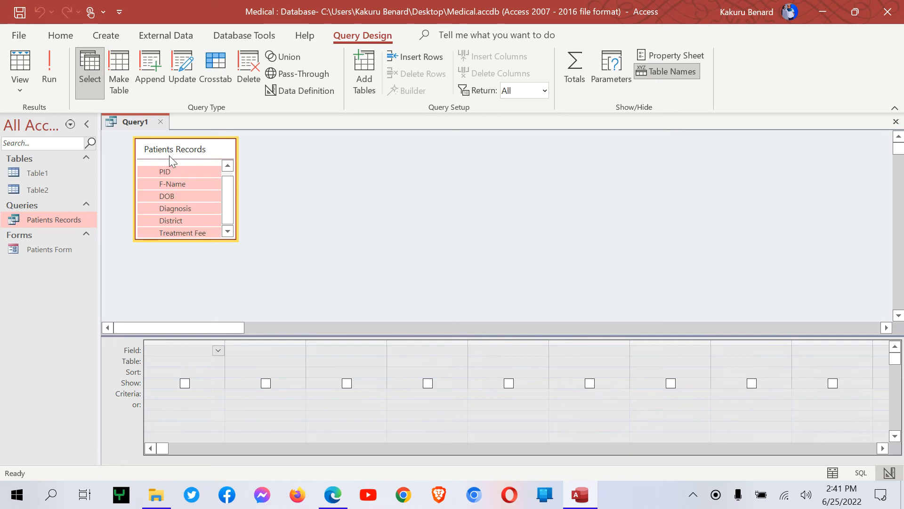
{"action": "left_click_drag", "start_coordinate": [172, 171], "coordinate": [173, 347]}
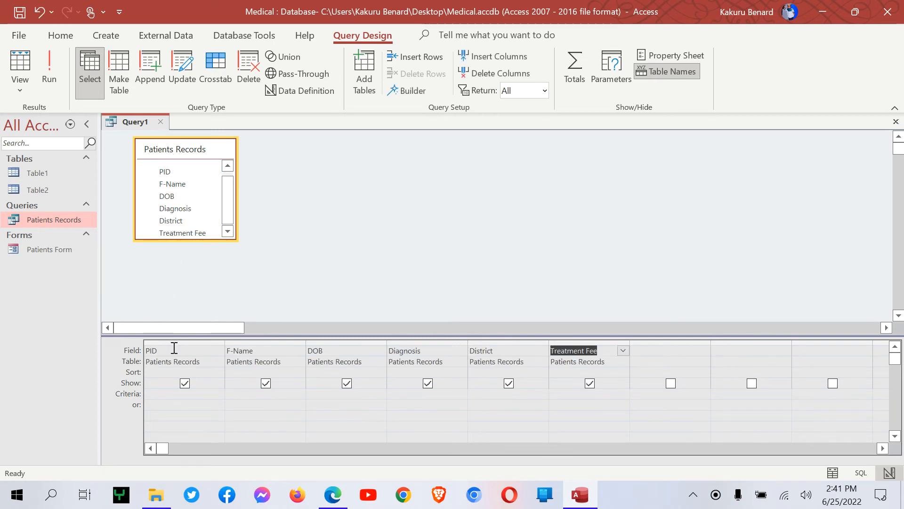
Step: Open the Expression Builder for the empty column after Treatment Fee and begin the expression DateDiff("yyyy",
{"action": "left_click", "coordinate": [643, 350]}
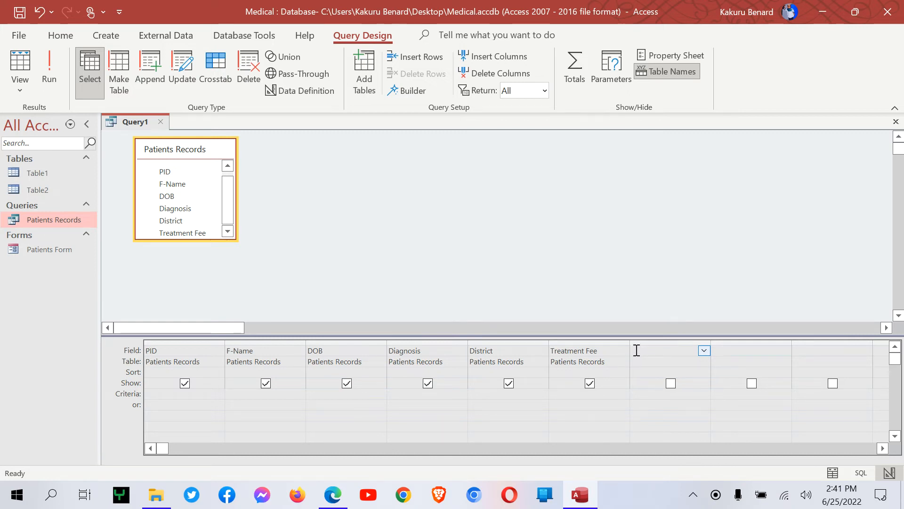
{"action": "left_click", "coordinate": [408, 94]}
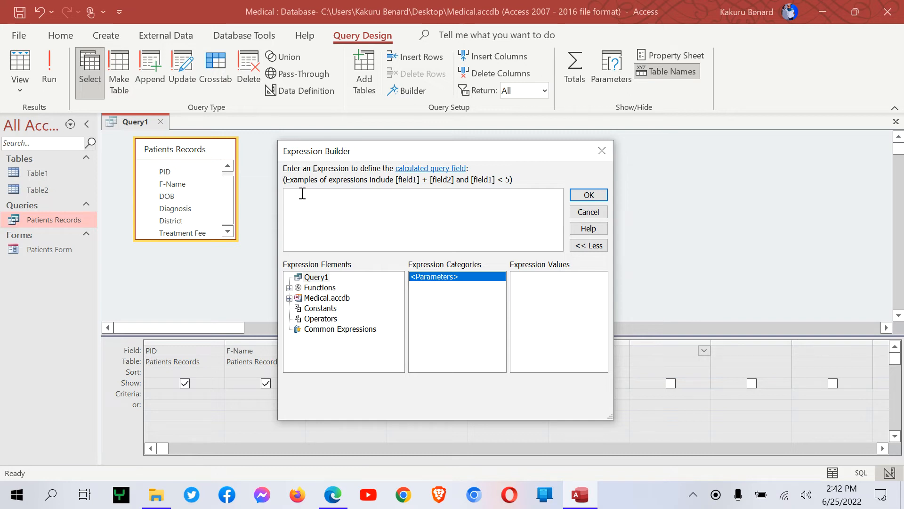
{"action": "type", "text": "DafeDi"}
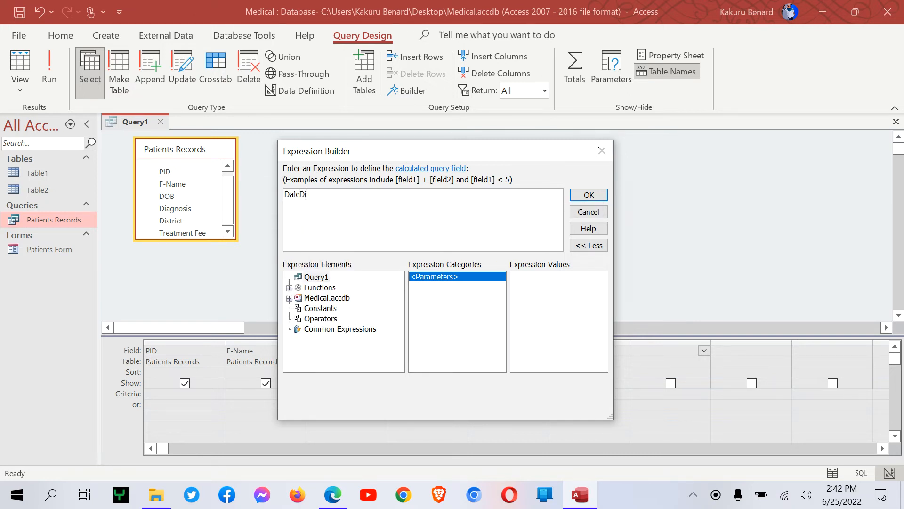
{"action": "key", "text": "BackSpace"}
{"action": "key", "text": "BackSpace"}
{"action": "key", "text": "BackSpace"}
{"action": "key", "text": "BackSpace"}
{"action": "type", "text": "te"}
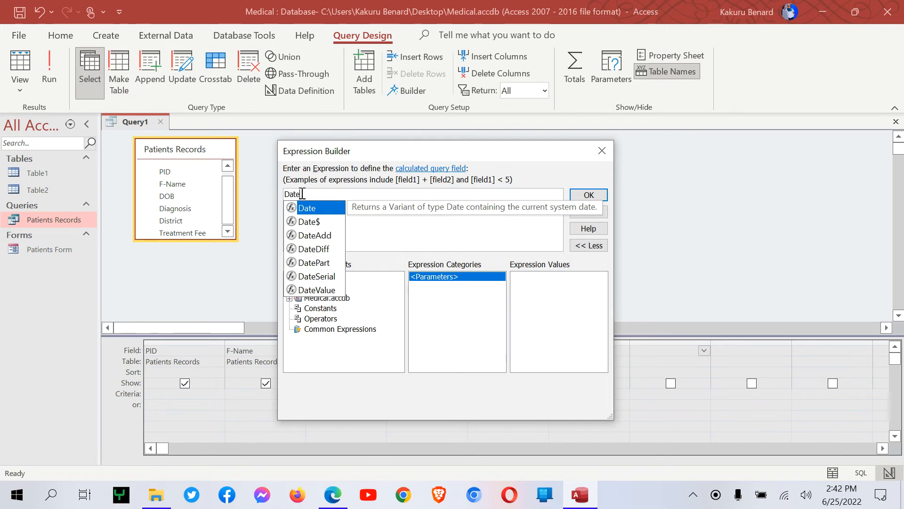
{"action": "type", "text": "Diff"}
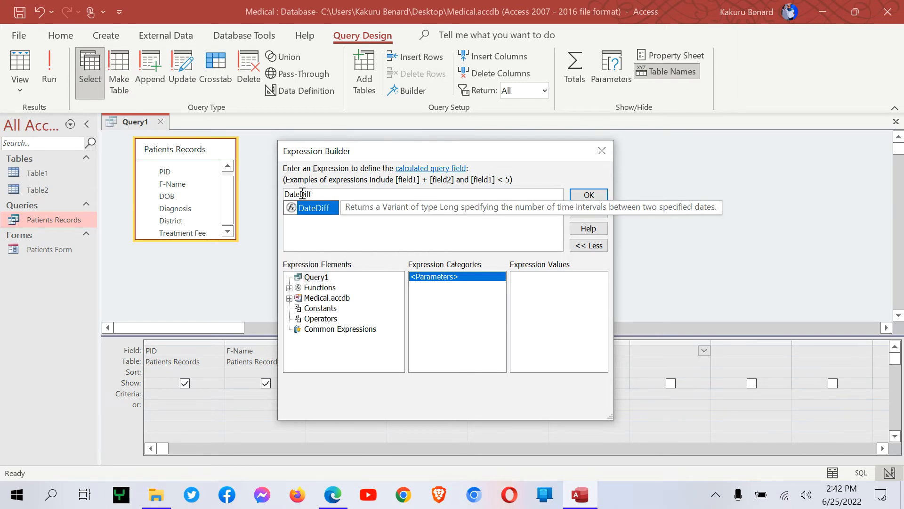
{"action": "type", "text": "("}
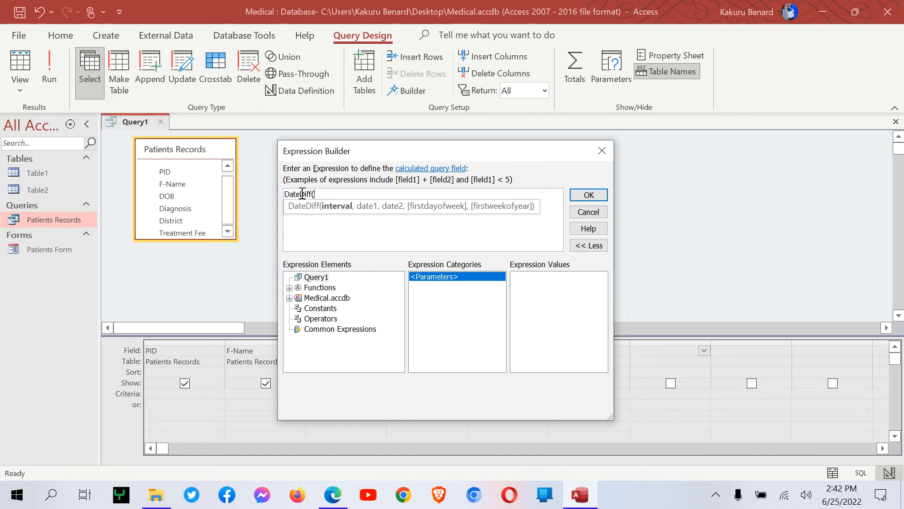
{"action": "type", "text": "\"yyyy"}
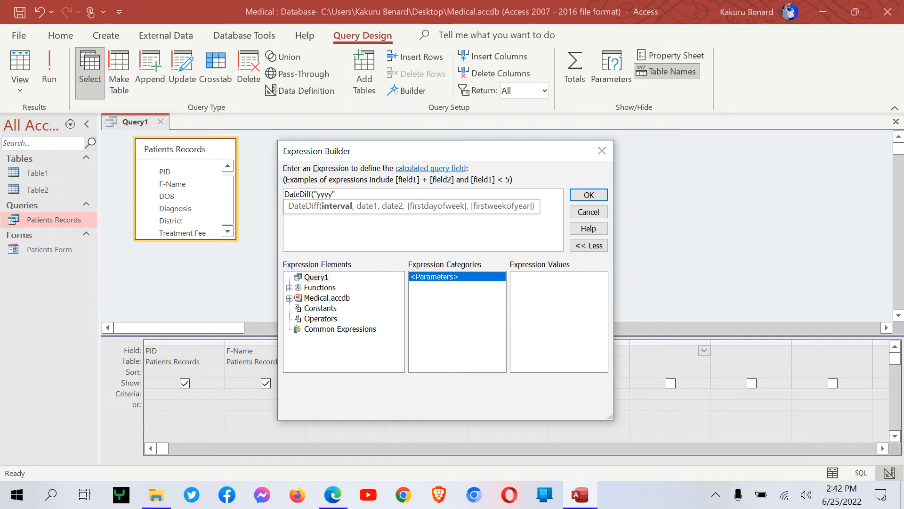
{"action": "type", "text": ","}
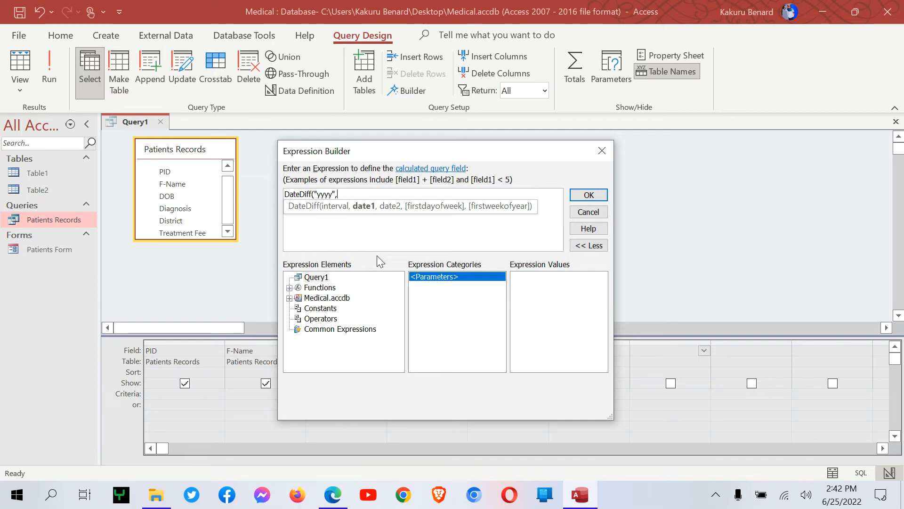
Step: Insert the DOB field of the Patients Records query as the DateDiff start date, followed by a comma
{"action": "double_click", "coordinate": [319, 299]}
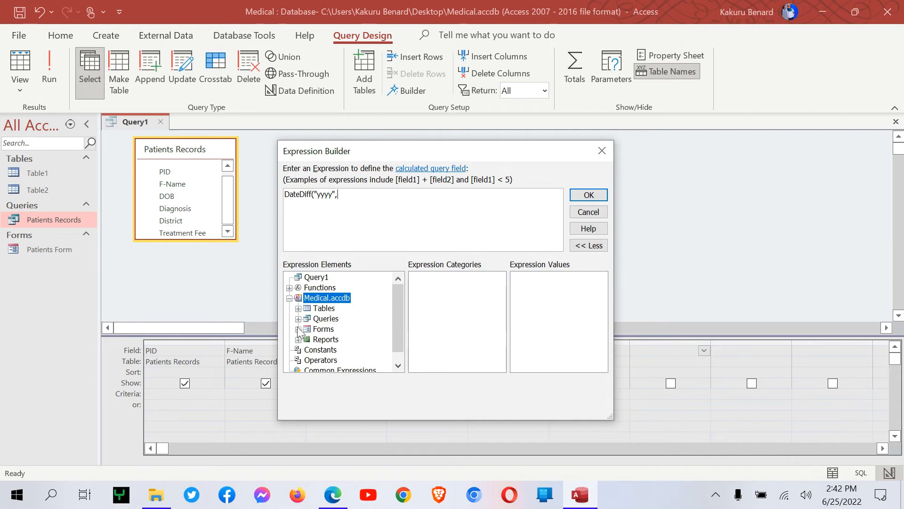
{"action": "double_click", "coordinate": [325, 318]}
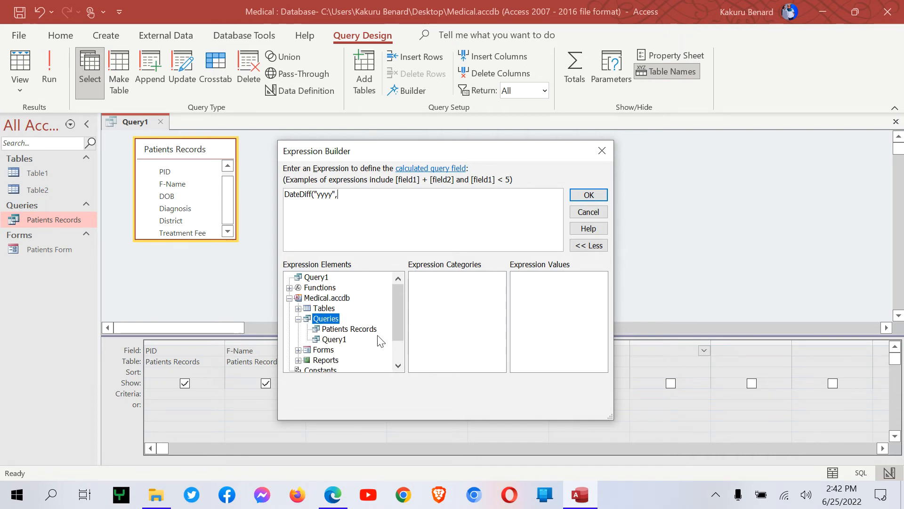
{"action": "left_click", "coordinate": [356, 329]}
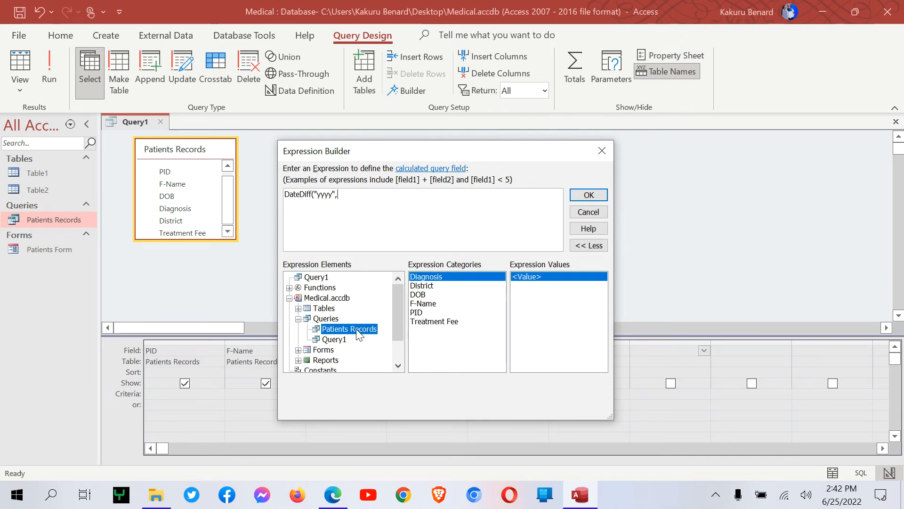
{"action": "double_click", "coordinate": [417, 294]}
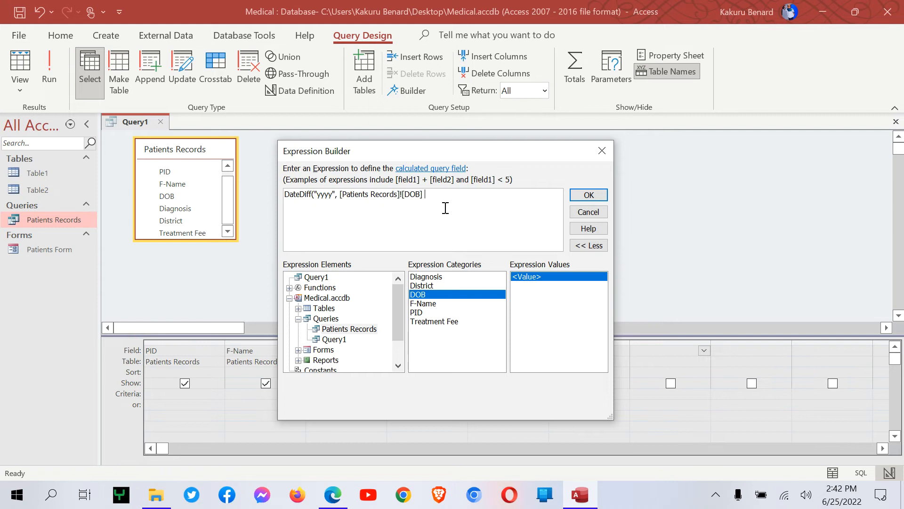
{"action": "type", "text": ","}
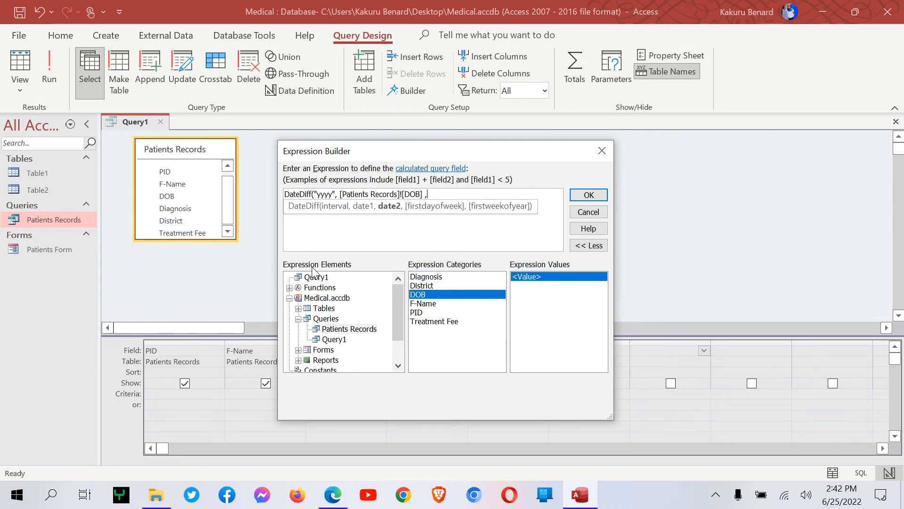
Step: Insert the Current Date expression Date() as the end date, close the DateDiff parenthesis and accept the expression
{"action": "scroll", "coordinate": [400, 298], "scroll_direction": "down", "scroll_amount": 1}
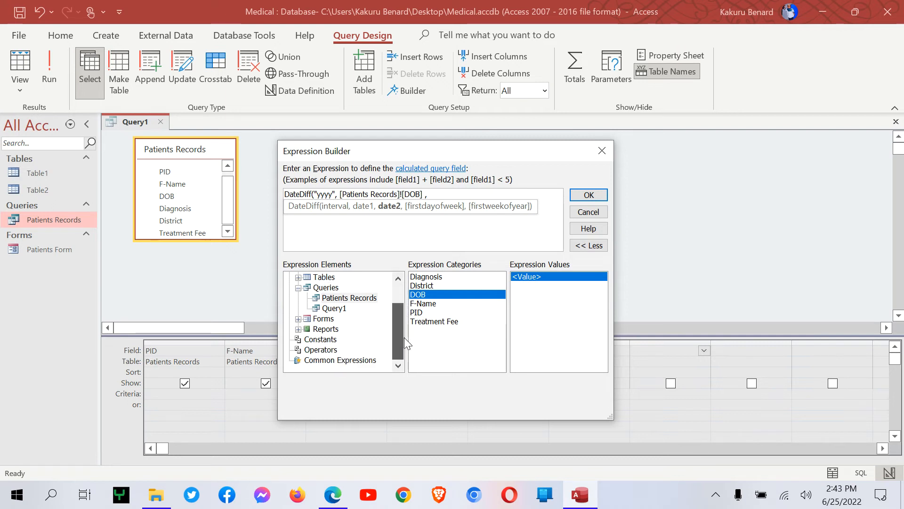
{"action": "left_click", "coordinate": [331, 362]}
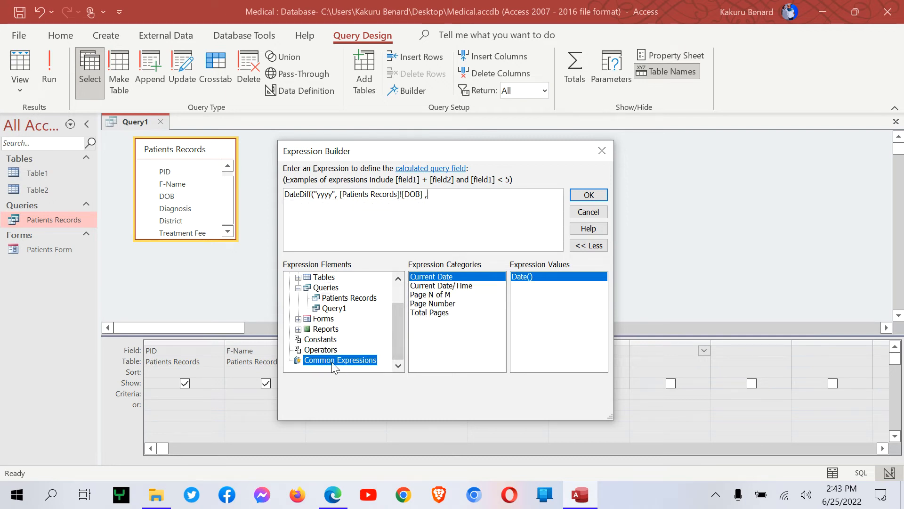
{"action": "double_click", "coordinate": [455, 278]}
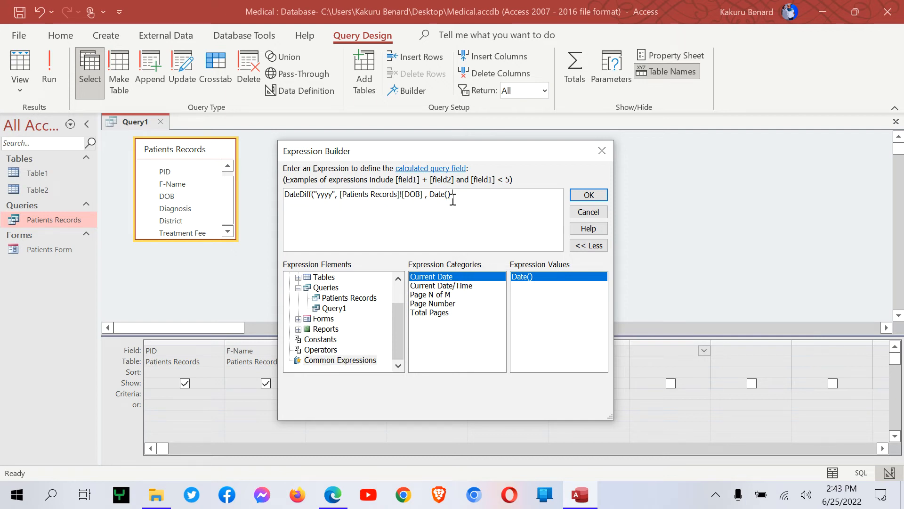
{"action": "type", "text": ")"}
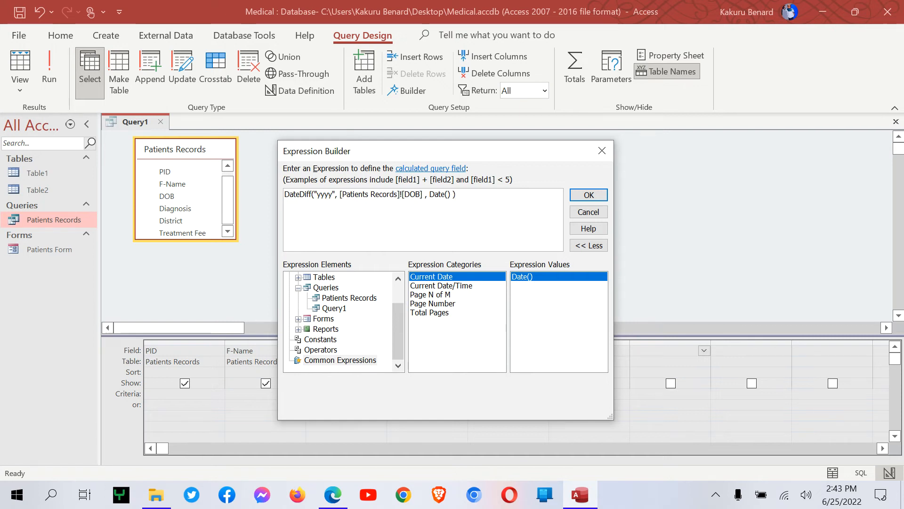
{"action": "left_click_drag", "start_coordinate": [476, 199], "coordinate": [283, 196]}
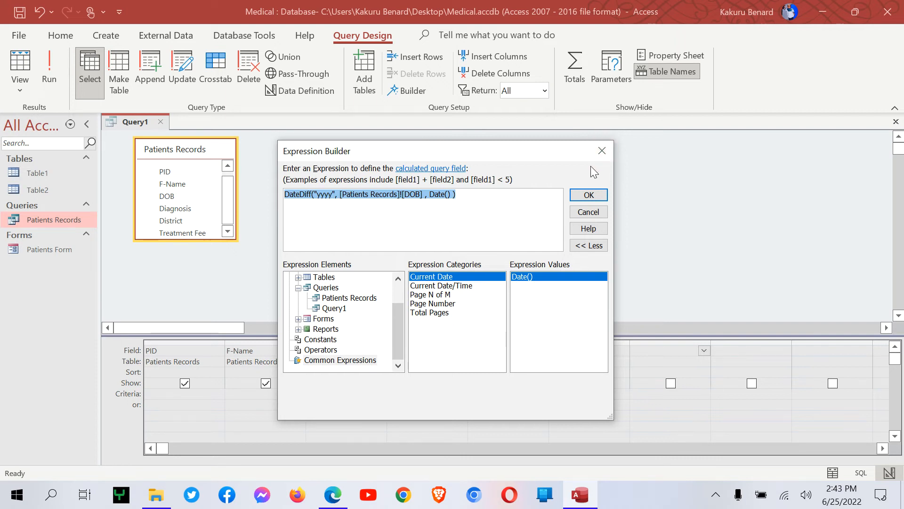
{"action": "left_click", "coordinate": [590, 195]}
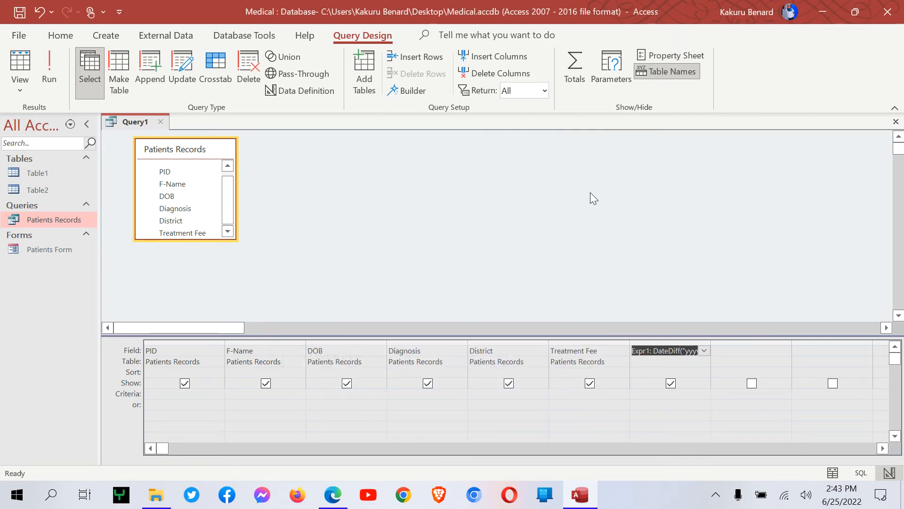
Step: Rename the calculated DateDiff column from its default alias to Age
{"action": "left_click", "coordinate": [649, 350]}
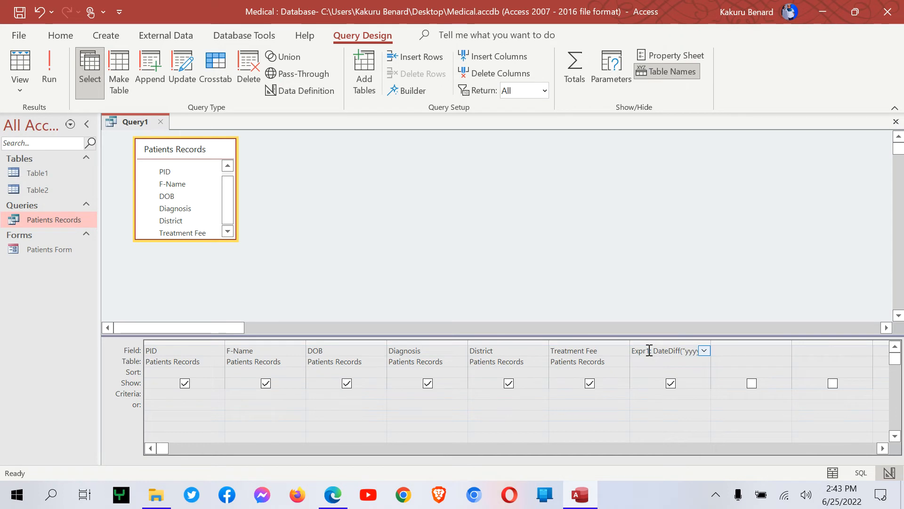
{"action": "double_click", "coordinate": [650, 350]}
{"action": "type", "text": "Age"}
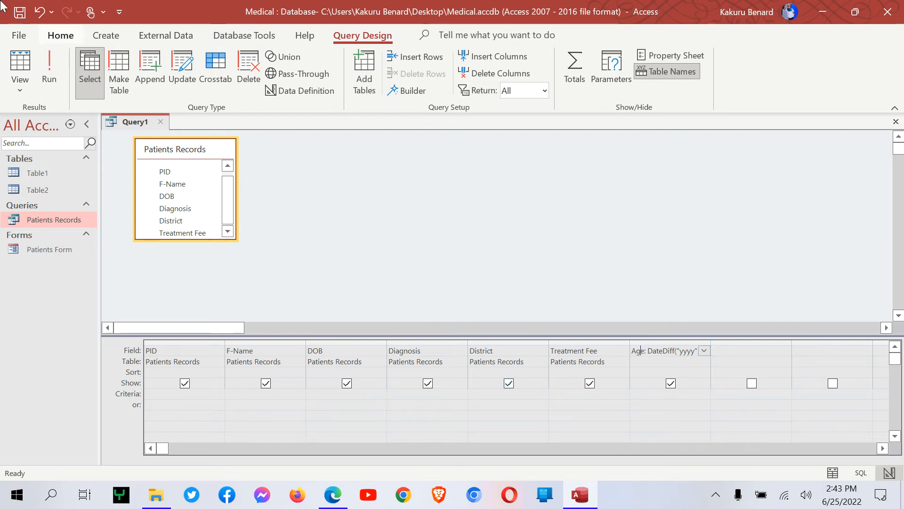
Step: Run the query and fit the widths of the Age and PID columns to their contents
{"action": "left_click", "coordinate": [50, 59]}
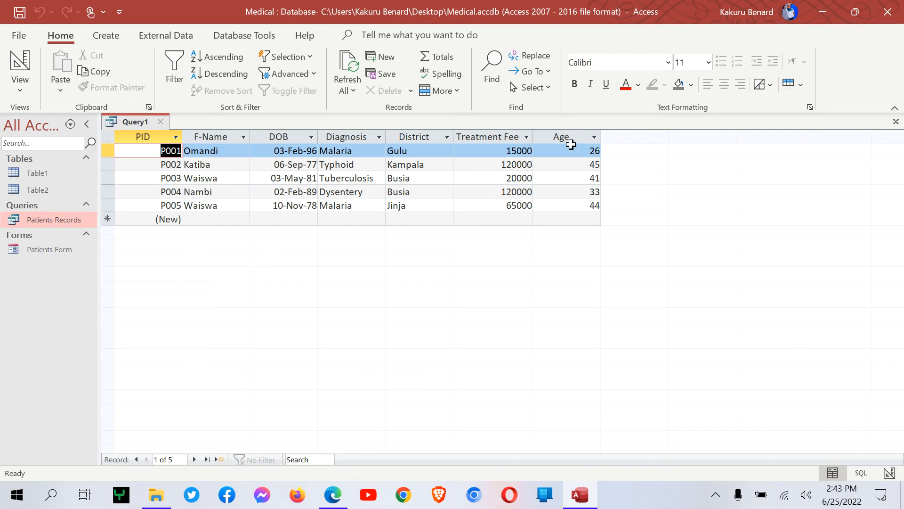
{"action": "double_click", "coordinate": [600, 136]}
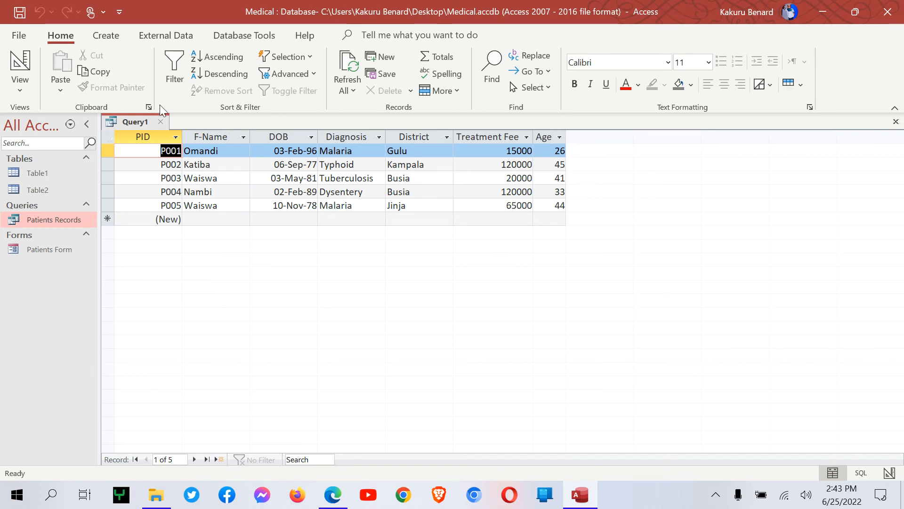
{"action": "double_click", "coordinate": [181, 137]}
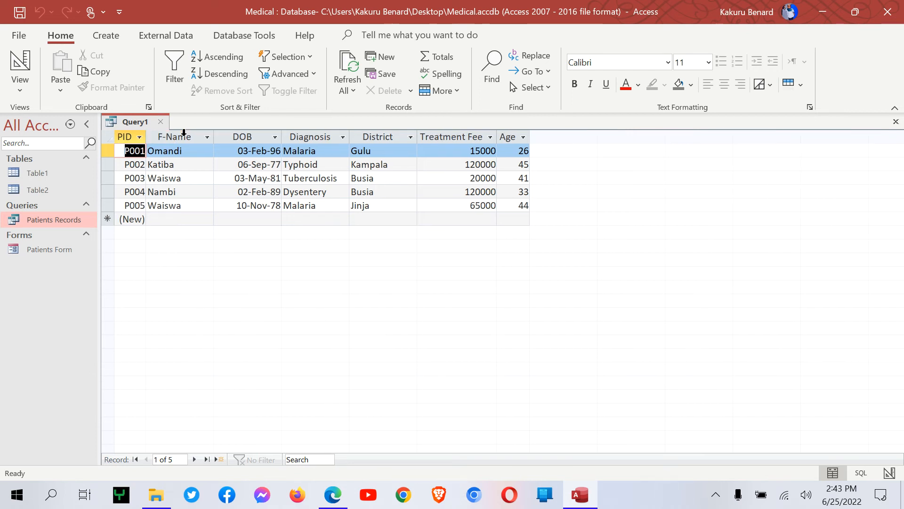
Step: Save the query as Patients Age and close it
{"action": "key", "text": "ctrl+s"}
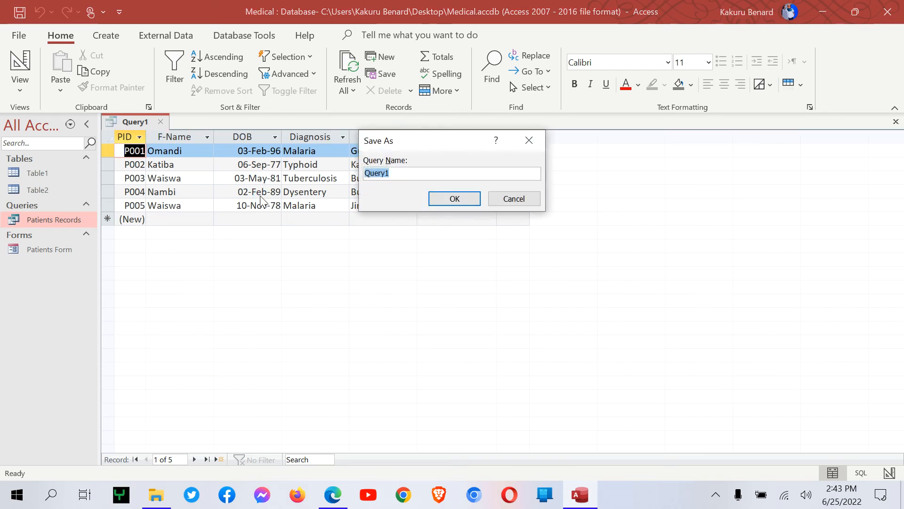
{"action": "type", "text": "Patients Age"}
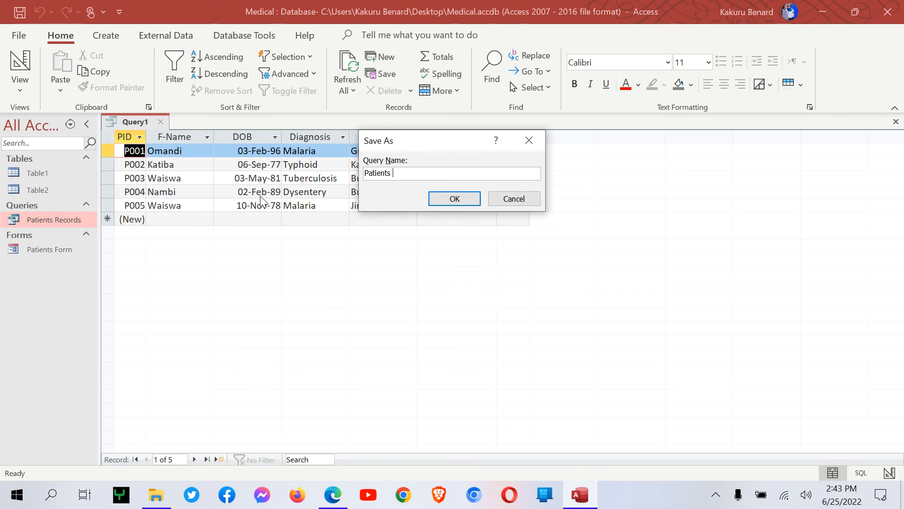
{"action": "left_click", "coordinate": [455, 199]}
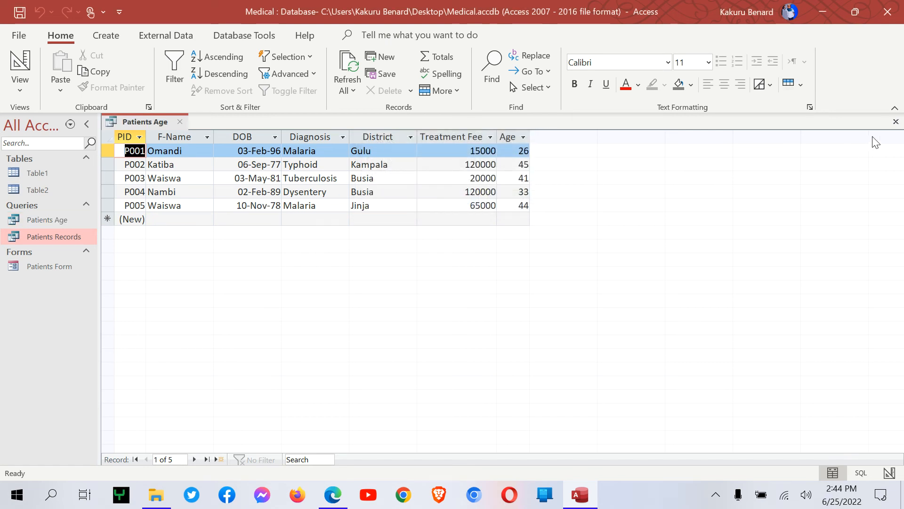
{"action": "left_click", "coordinate": [896, 122]}
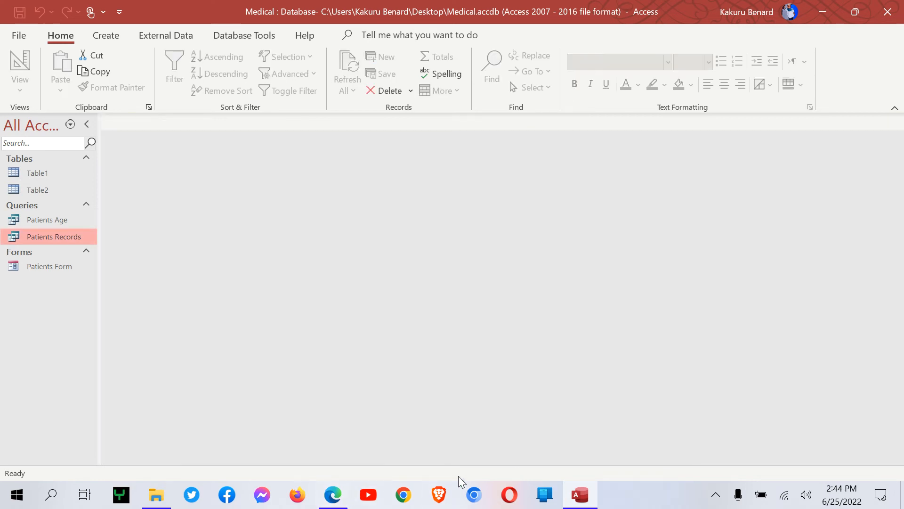
Step: Switch to Database.pdf in Edge and read task (g) about the report grouped by District and its name, General Report
{"action": "left_click", "coordinate": [333, 494]}
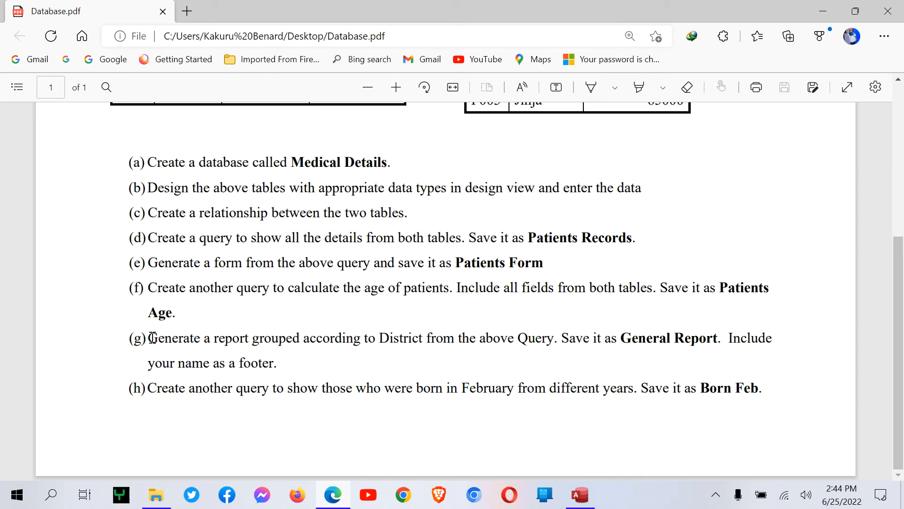
{"action": "left_click_drag", "start_coordinate": [150, 338], "coordinate": [557, 339]}
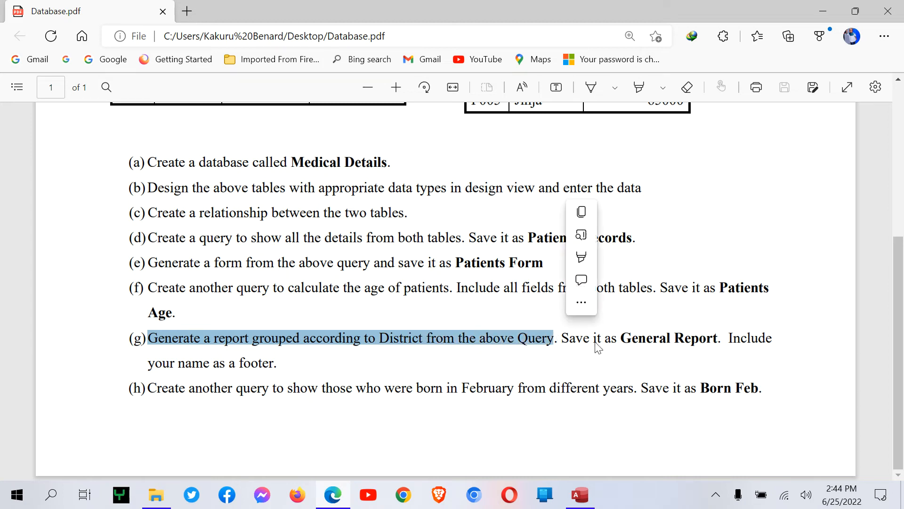
{"action": "left_click_drag", "start_coordinate": [621, 338], "coordinate": [720, 339]}
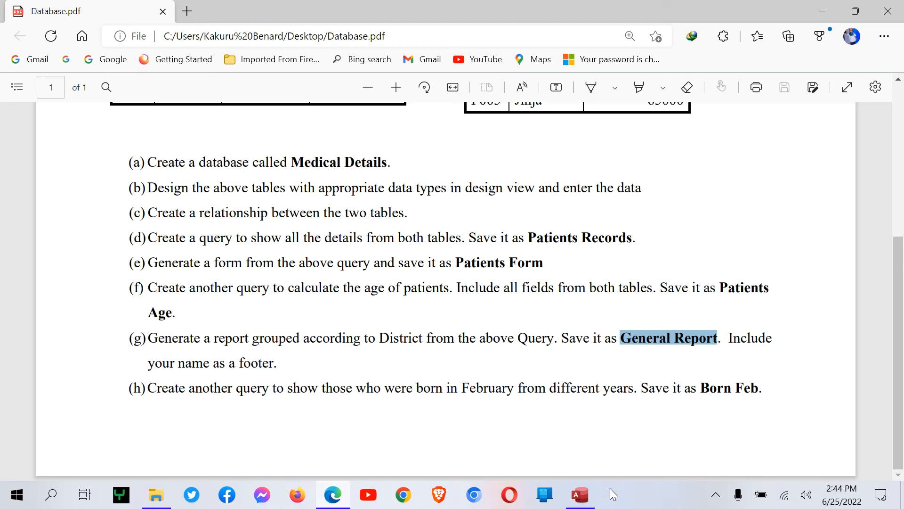
Step: Switch to Access, start the Report Wizard and include all fields of the Patients Age query
{"action": "left_click", "coordinate": [581, 494]}
{"action": "left_click", "coordinate": [109, 36]}
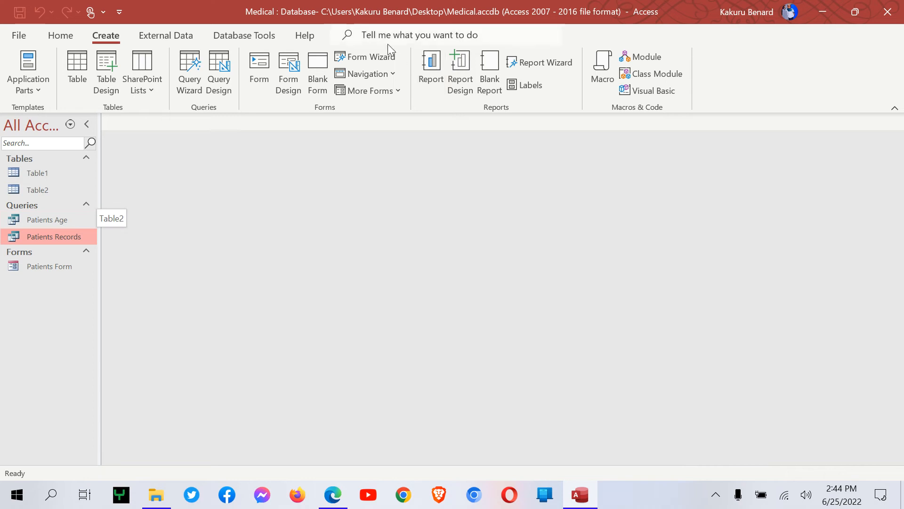
{"action": "left_click", "coordinate": [544, 64]}
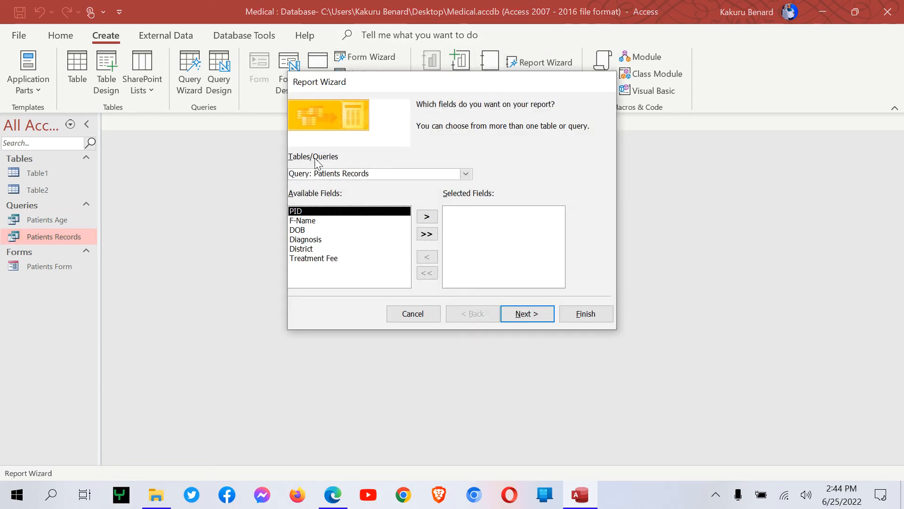
{"action": "left_click", "coordinate": [466, 174]}
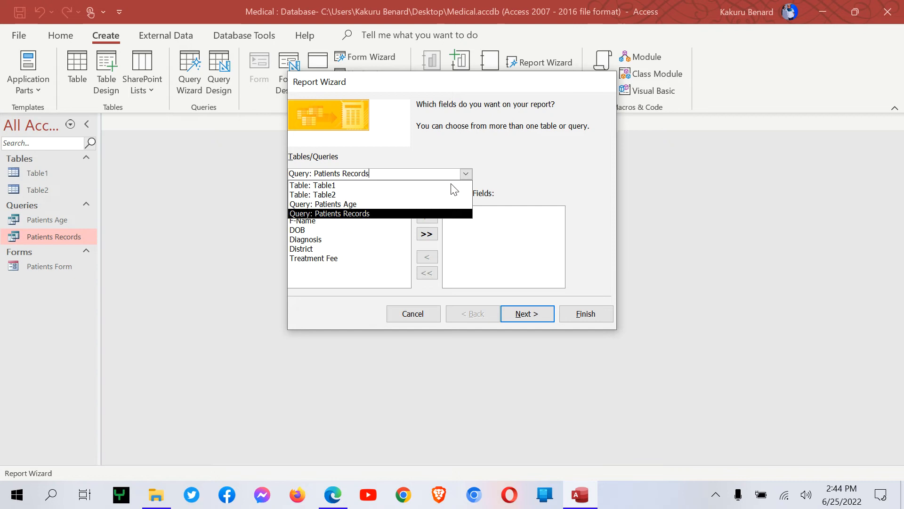
{"action": "left_click", "coordinate": [381, 206]}
{"action": "left_click", "coordinate": [427, 234]}
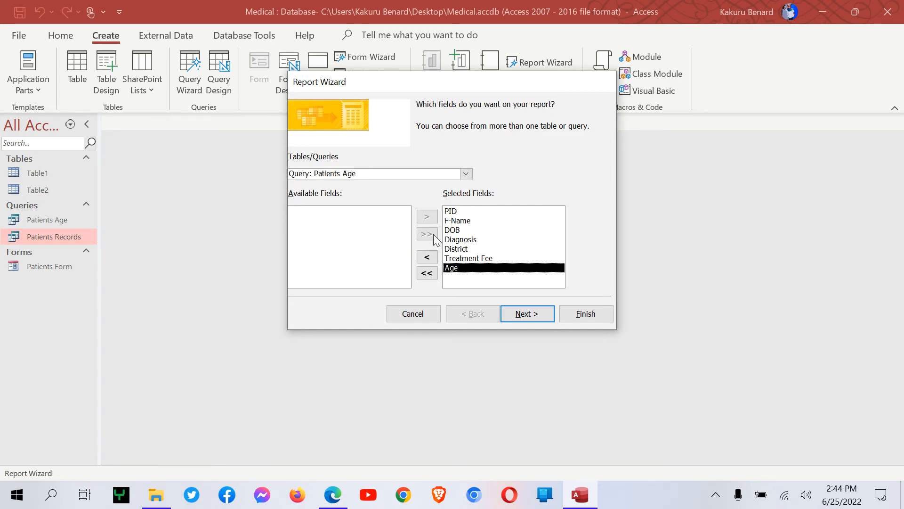
{"action": "left_click", "coordinate": [523, 317]}
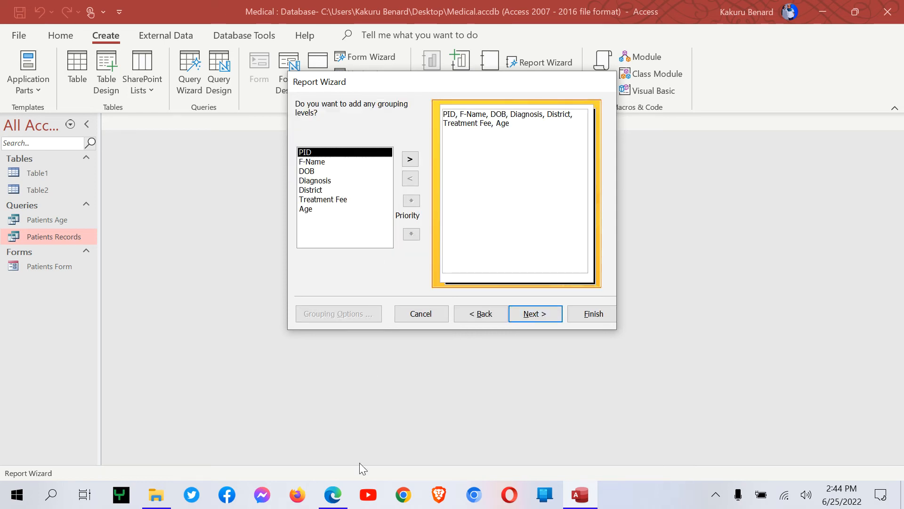
Step: Check the grouping instruction of task (g) in Database.pdf in Edge and group the report by District in Access
{"action": "left_click", "coordinate": [332, 494]}
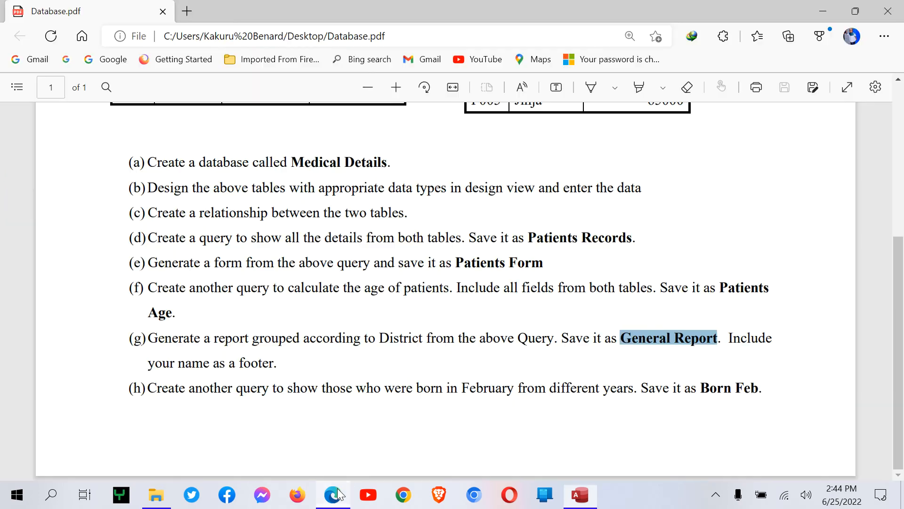
{"action": "left_click", "coordinate": [255, 338]}
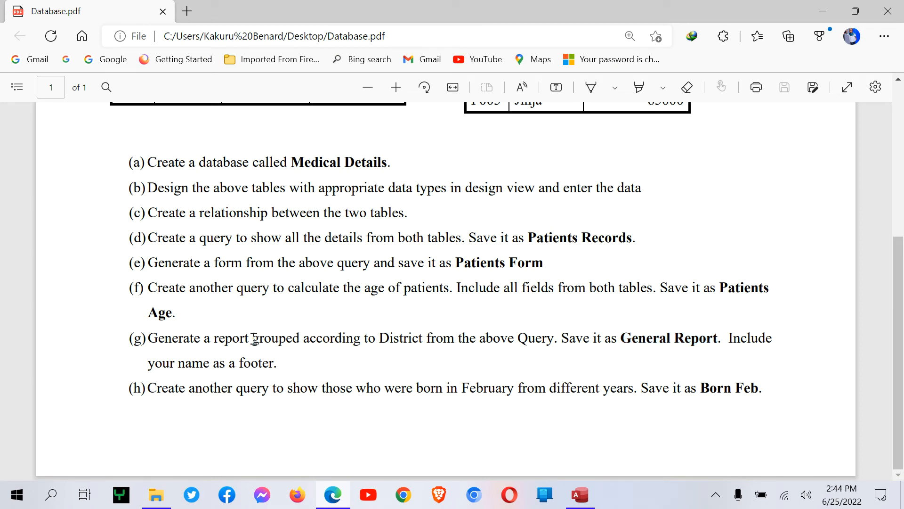
{"action": "left_click_drag", "start_coordinate": [254, 338], "coordinate": [356, 346]}
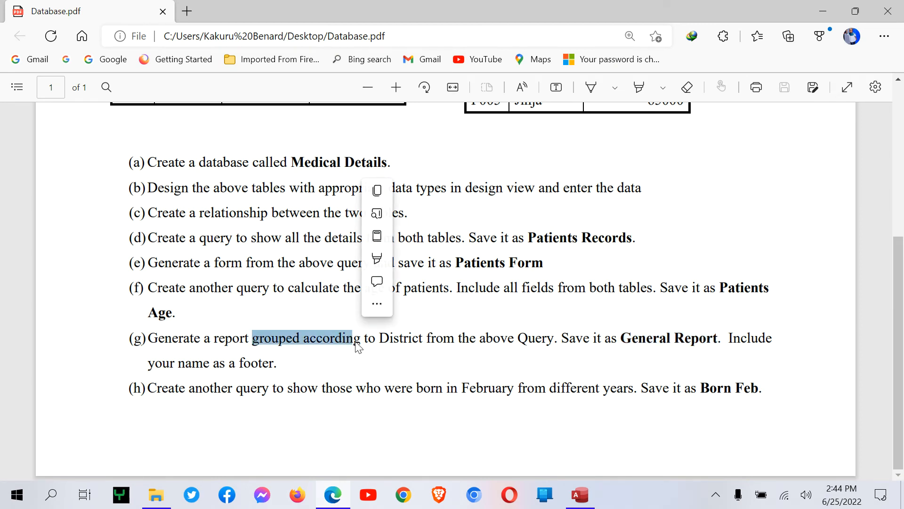
{"action": "left_click", "coordinate": [580, 495]}
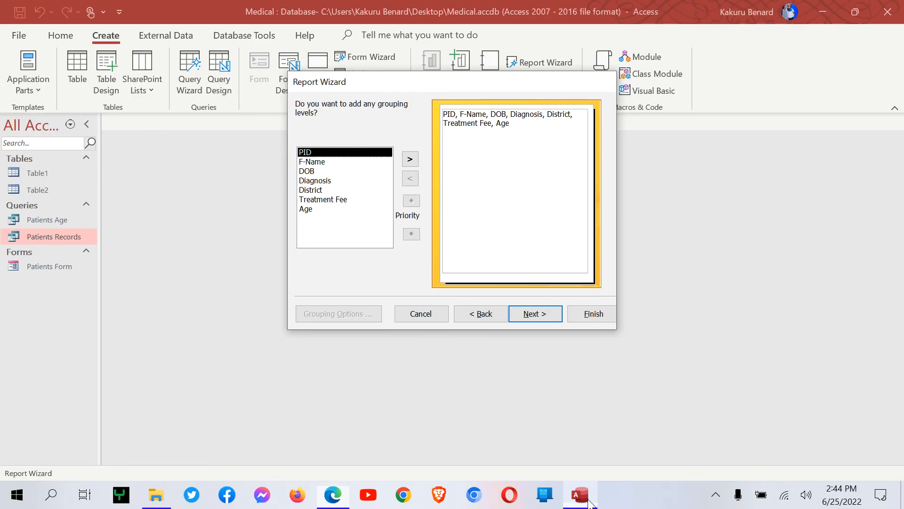
{"action": "left_click", "coordinate": [314, 192]}
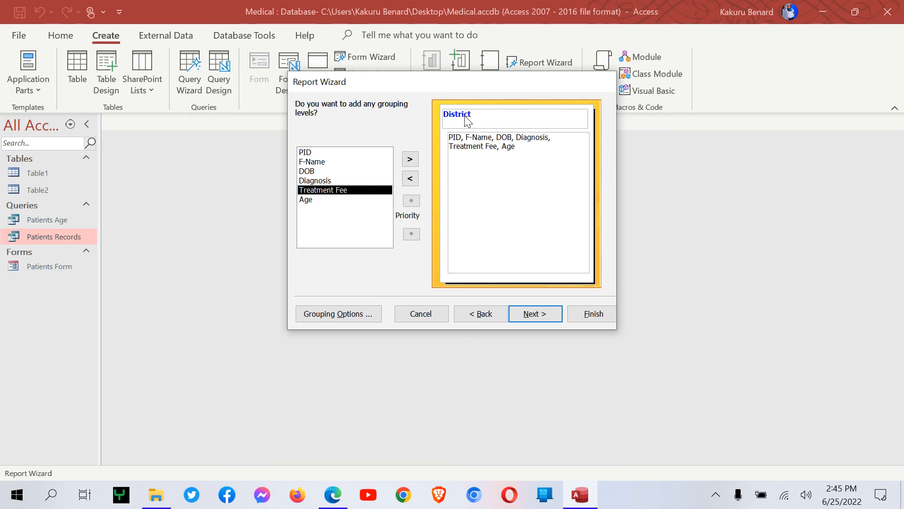
{"action": "left_click", "coordinate": [535, 314]}
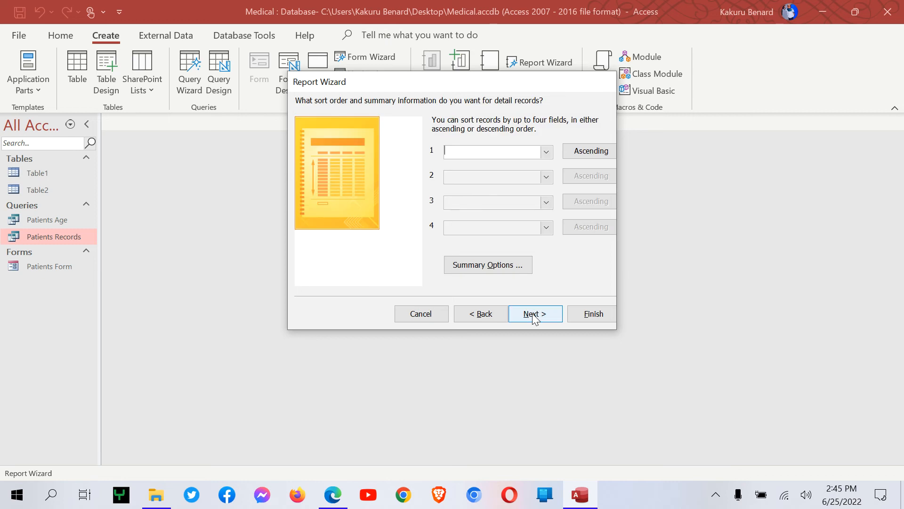
Step: Keep the records unsorted and the layout stepped in portrait, title the report General Report and finish it with a preview
{"action": "left_click", "coordinate": [535, 314]}
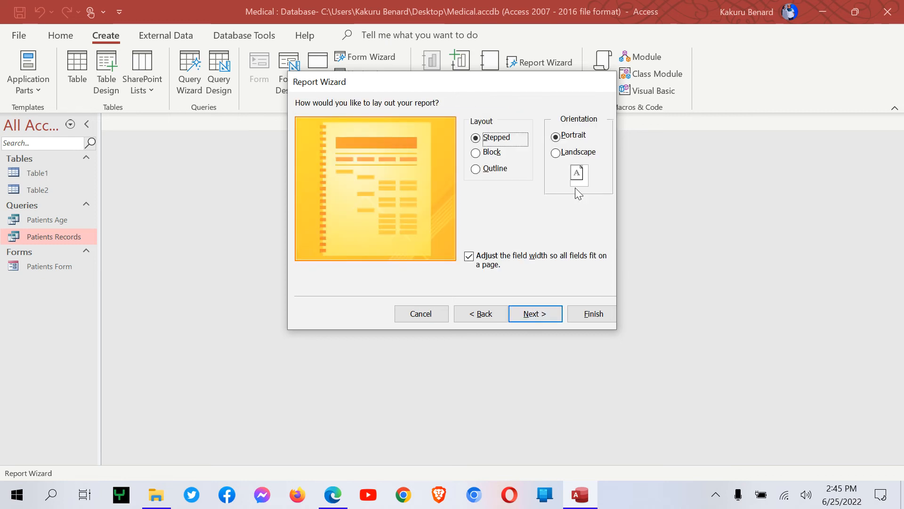
{"action": "left_click", "coordinate": [534, 315]}
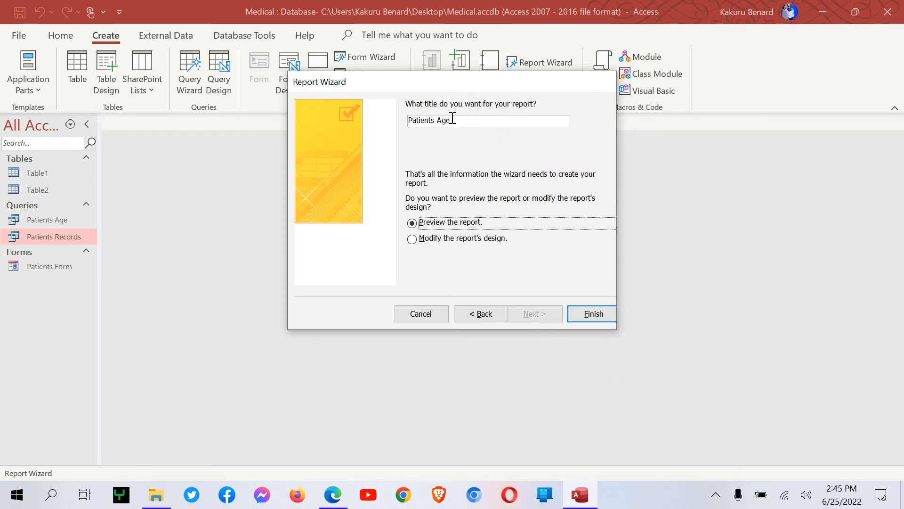
{"action": "left_click_drag", "start_coordinate": [453, 121], "coordinate": [400, 119]}
{"action": "type", "text": "General Report"}
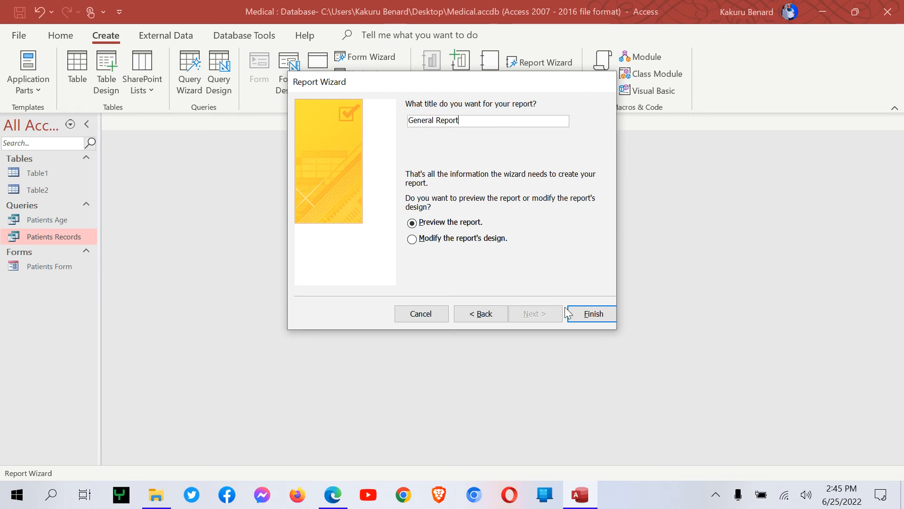
{"action": "left_click", "coordinate": [578, 315]}
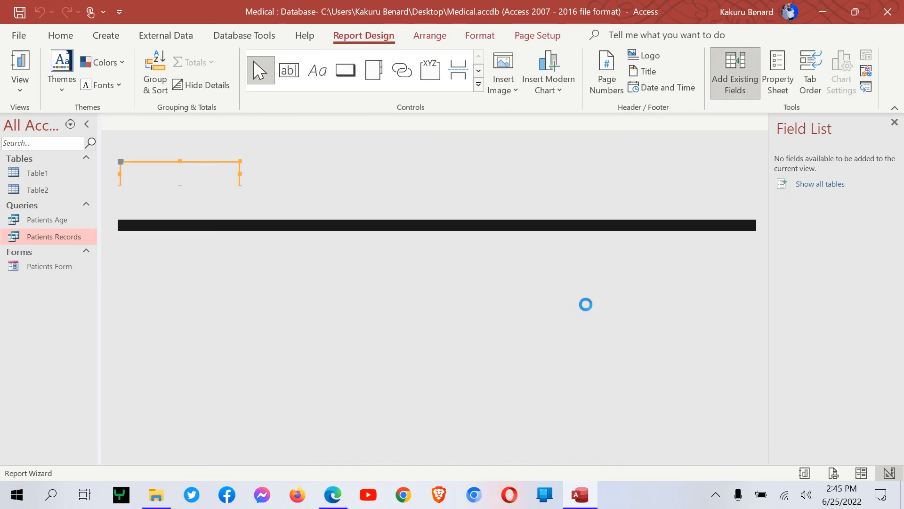
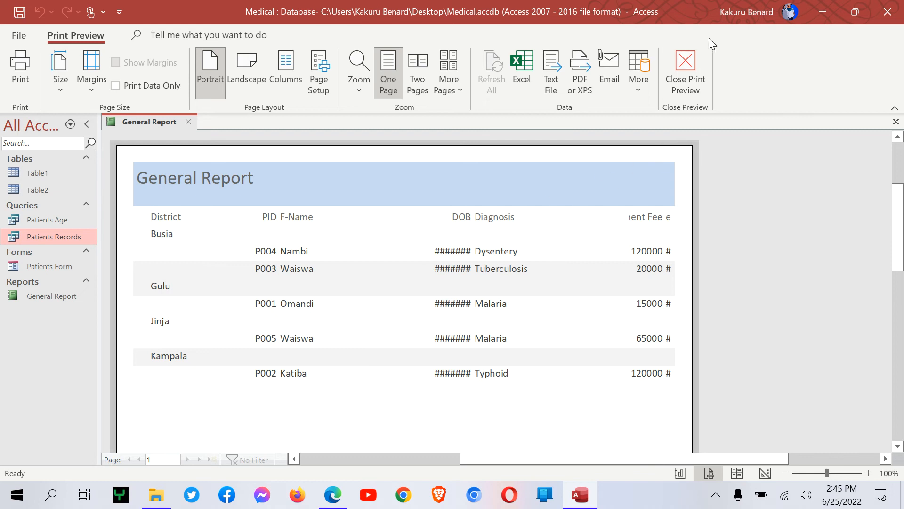
Step: Close the print preview, narrow the F-Name column and widen the DOB column into the freed space, and display the report in Report View
{"action": "left_click", "coordinate": [685, 78]}
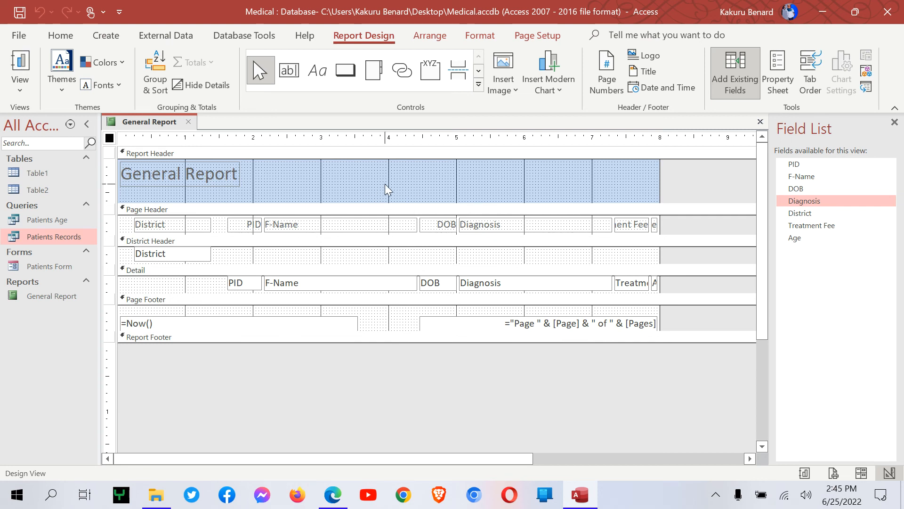
{"action": "left_click_drag", "start_coordinate": [386, 188], "coordinate": [388, 292]}
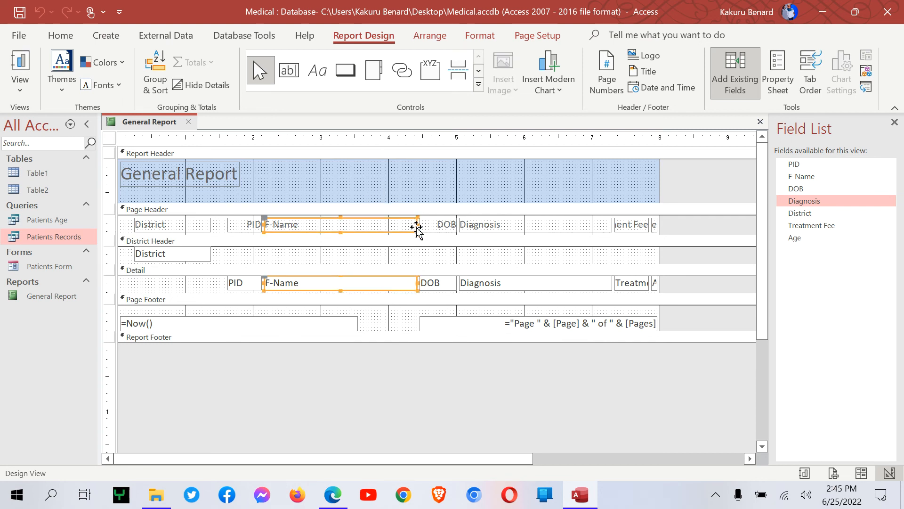
{"action": "left_click_drag", "start_coordinate": [416, 228], "coordinate": [363, 221]}
{"action": "left_click_drag", "start_coordinate": [439, 195], "coordinate": [433, 297]}
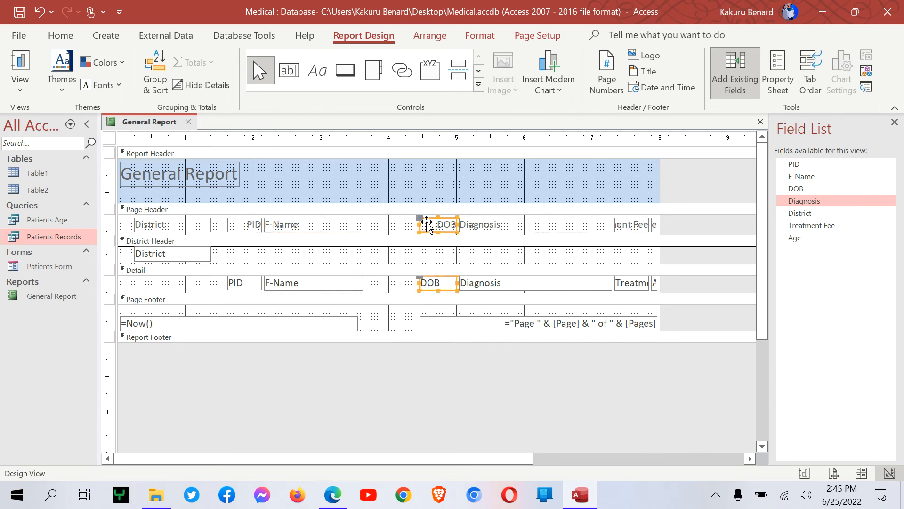
{"action": "left_click_drag", "start_coordinate": [418, 226], "coordinate": [370, 226]}
{"action": "left_click", "coordinate": [30, 94]}
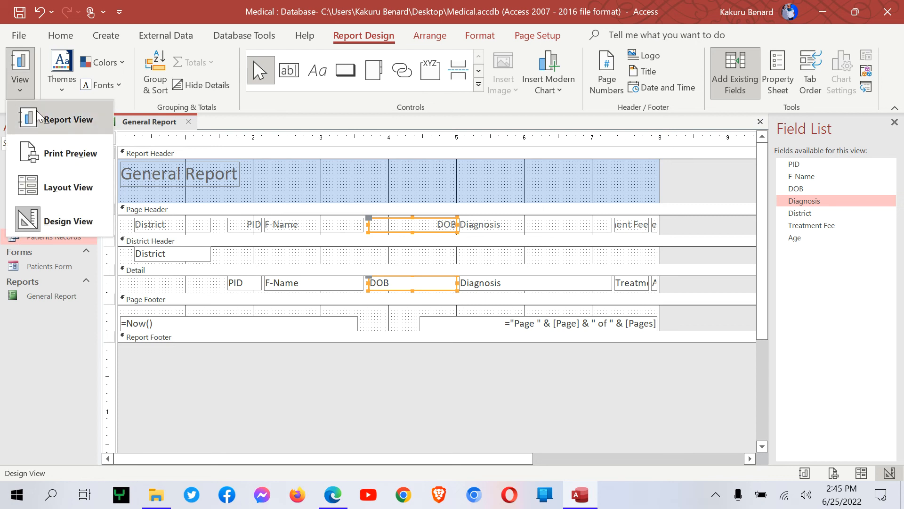
{"action": "left_click", "coordinate": [47, 117]}
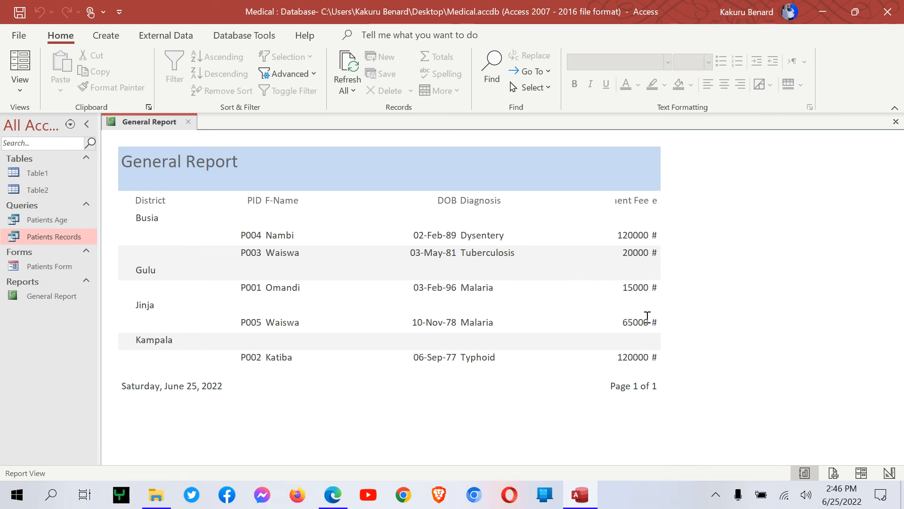
Step: Return to Design View and narrow the Diagnosis label and field so they end at about 6 inches
{"action": "left_click", "coordinate": [19, 96]}
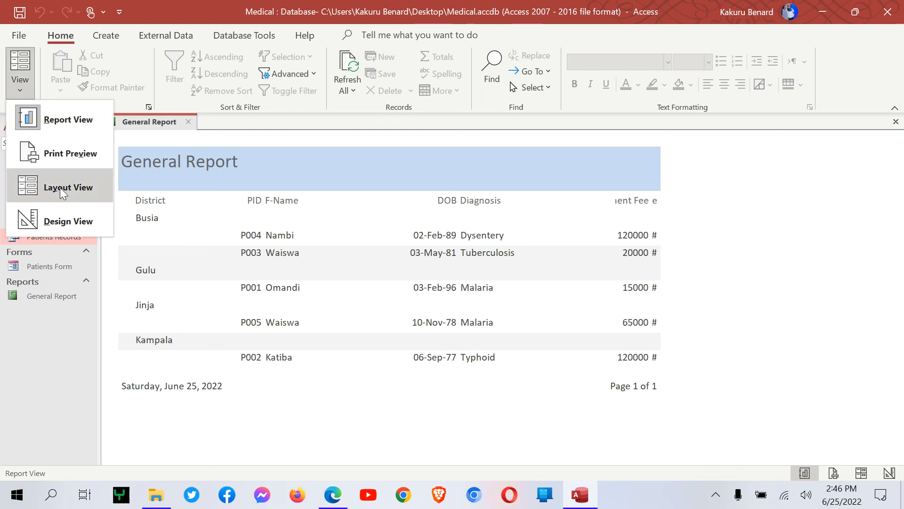
{"action": "left_click", "coordinate": [59, 218]}
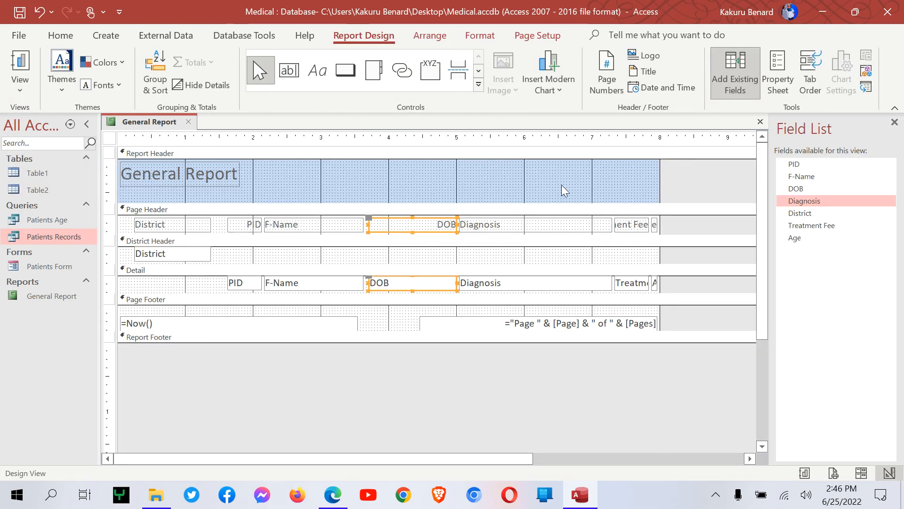
{"action": "left_click", "coordinate": [550, 176]}
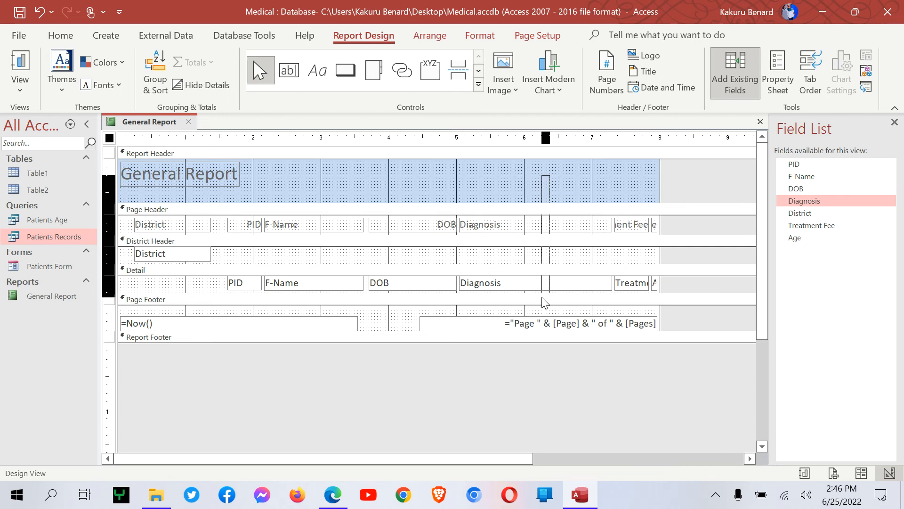
{"action": "left_click", "coordinate": [543, 137]}
{"action": "left_click_drag", "start_coordinate": [609, 226], "coordinate": [523, 228]}
Step: Widen the Treatment Fee label and field so they start at about 6 inches, beside the Diagnosis column
{"action": "left_click_drag", "start_coordinate": [626, 187], "coordinate": [630, 297]}
{"action": "left_click_drag", "start_coordinate": [614, 225], "coordinate": [555, 225]}
{"action": "left_click_drag", "start_coordinate": [623, 226], "coordinate": [593, 224]}
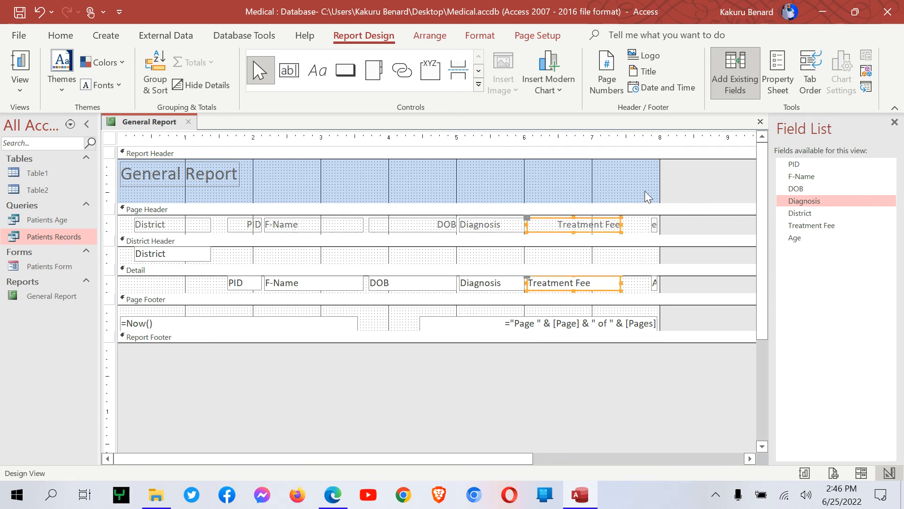
Step: Widen the Age label and field up to the Treatment Fee column and display the report in Report View
{"action": "left_click_drag", "start_coordinate": [650, 183], "coordinate": [655, 294]}
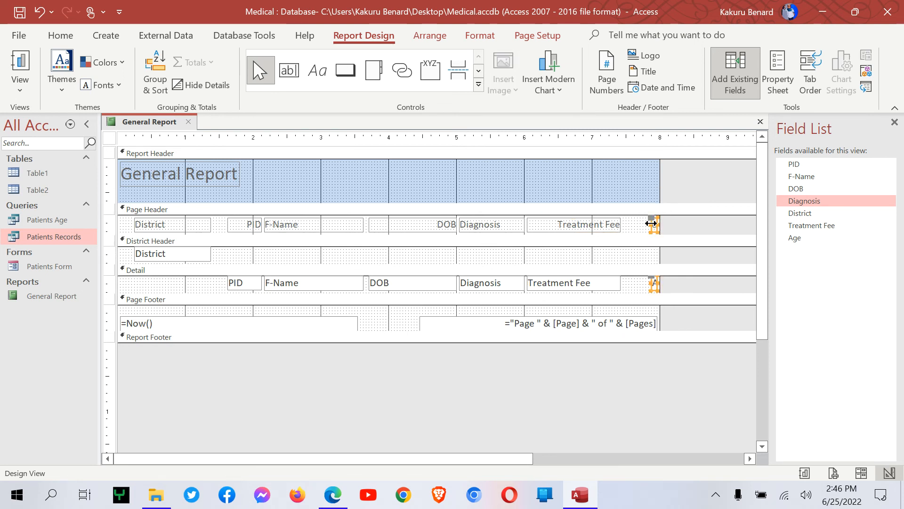
{"action": "left_click_drag", "start_coordinate": [652, 222], "coordinate": [623, 225]}
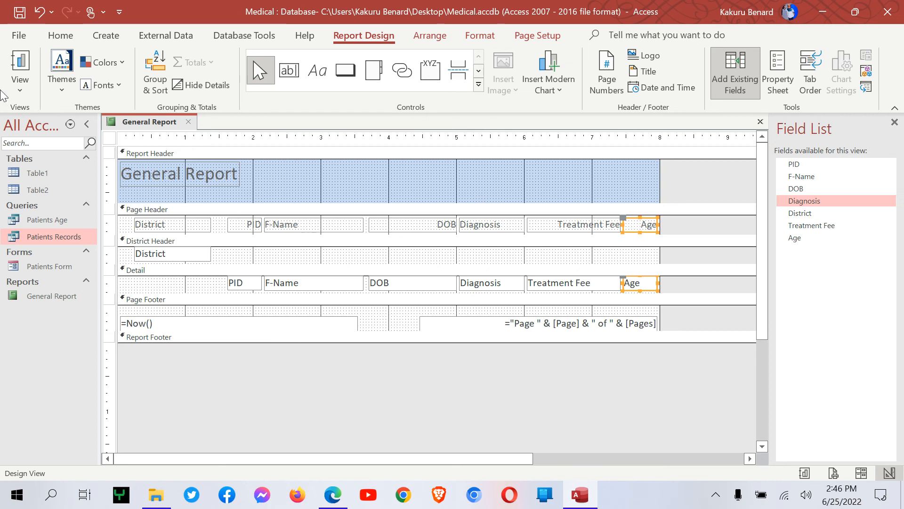
{"action": "left_click", "coordinate": [16, 88]}
{"action": "left_click", "coordinate": [59, 126]}
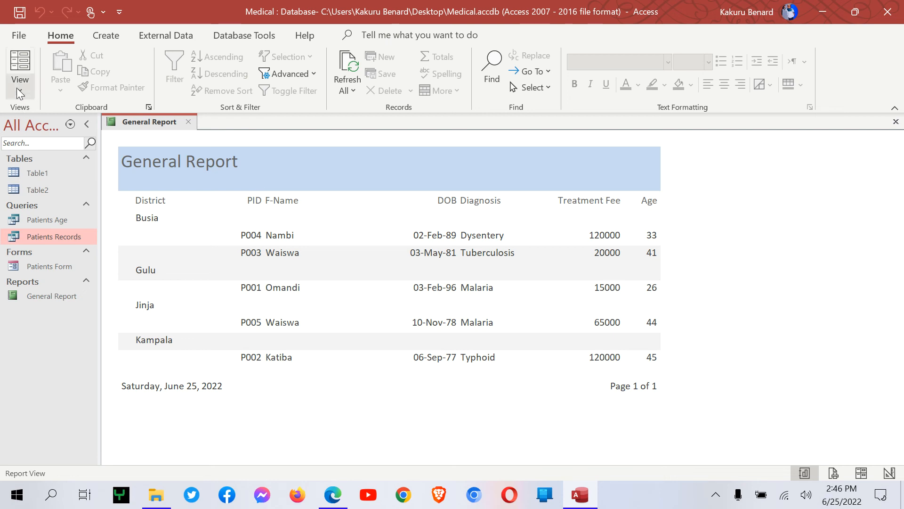
Step: Check in Database.pdf in Edge what task (g) requires as the report's footer and return to Access
{"action": "left_click", "coordinate": [333, 494]}
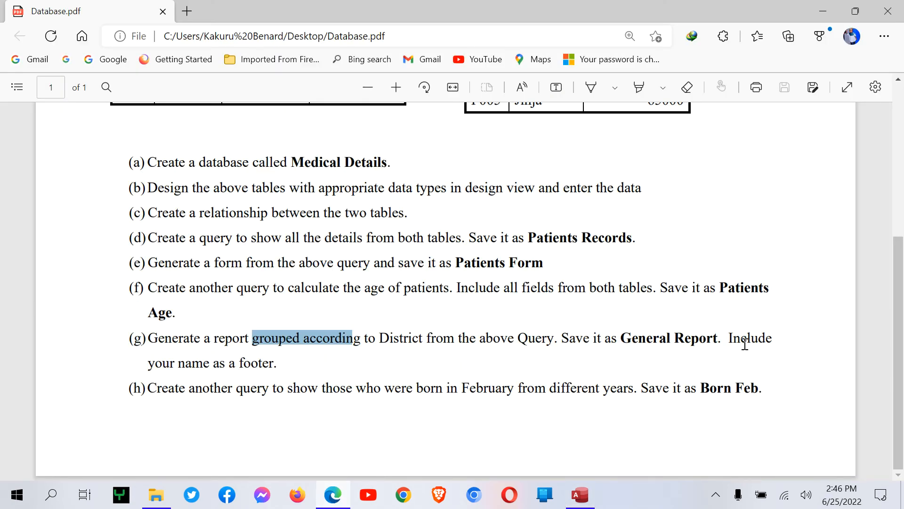
{"action": "left_click_drag", "start_coordinate": [728, 338], "coordinate": [768, 352]}
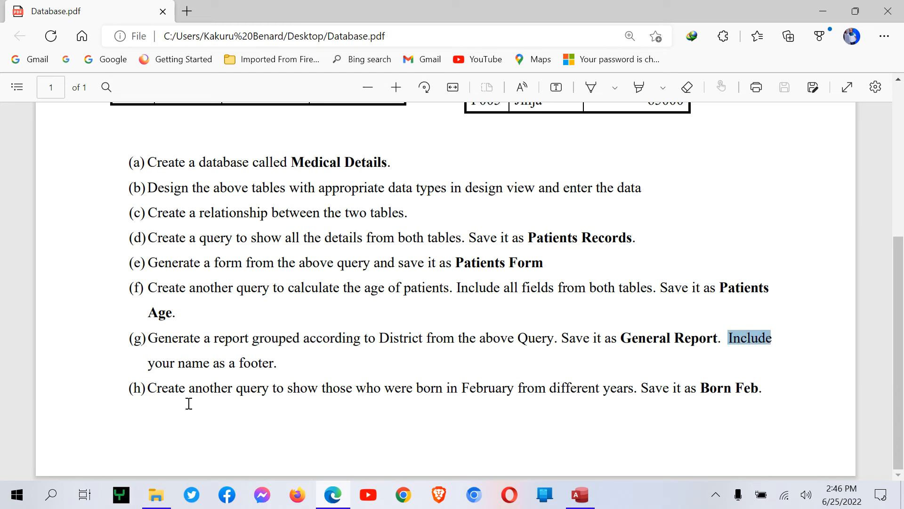
{"action": "left_click", "coordinate": [584, 497]}
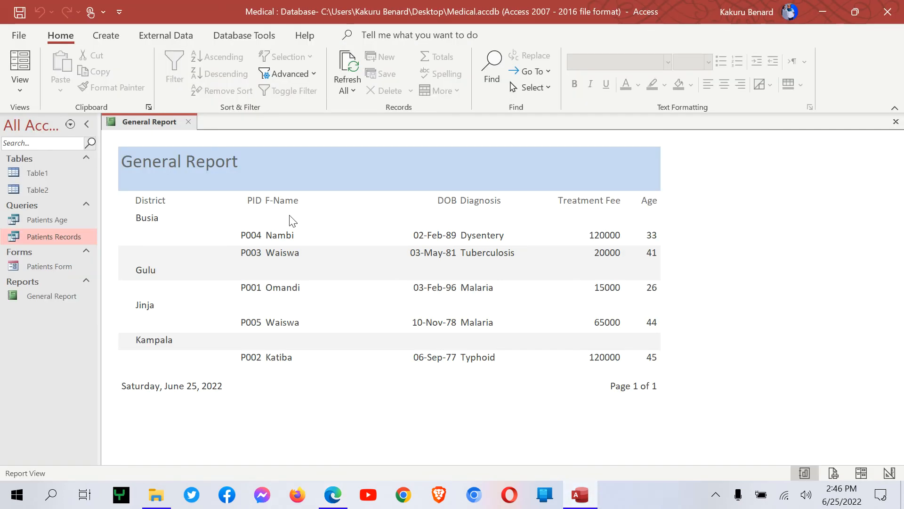
Step: In Design View, expand the Report Footer section to about 0.5 inch high and add a label with the author's full name
{"action": "left_click", "coordinate": [19, 93]}
{"action": "left_click", "coordinate": [66, 210]}
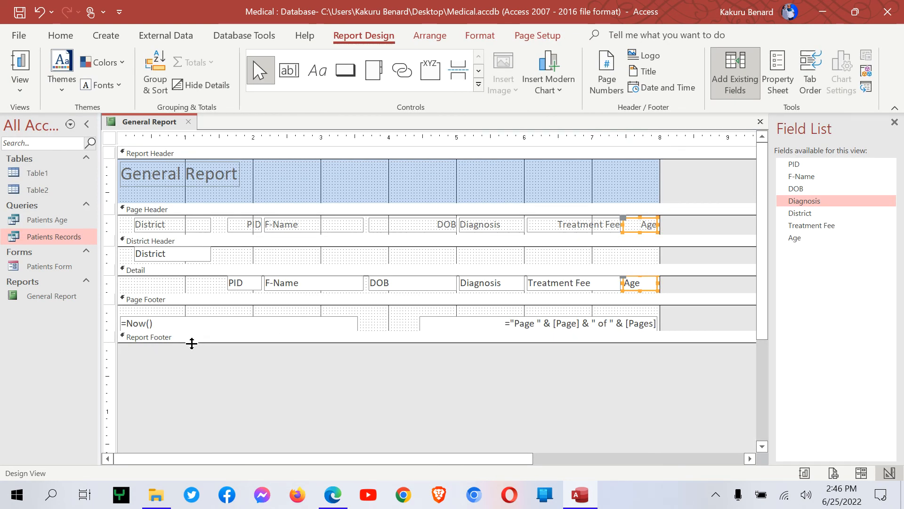
{"action": "left_click_drag", "start_coordinate": [192, 343], "coordinate": [187, 377]}
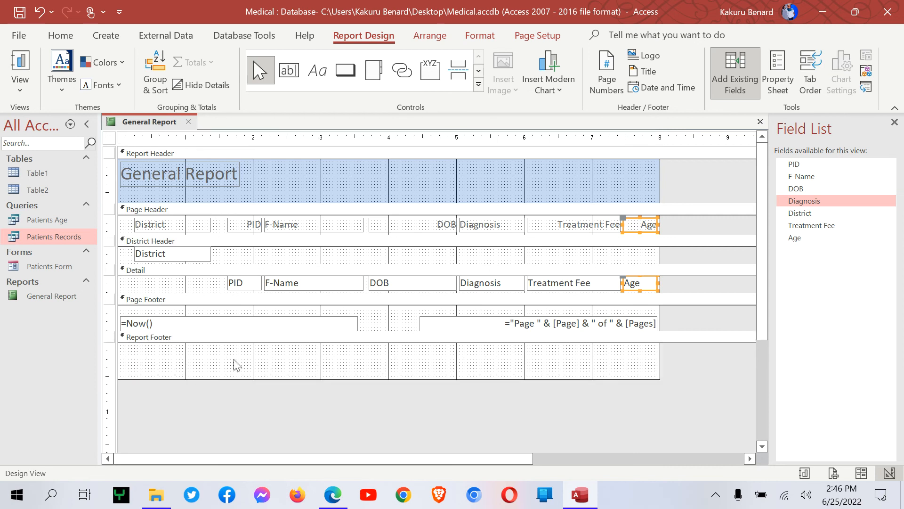
{"action": "left_click", "coordinate": [317, 73]}
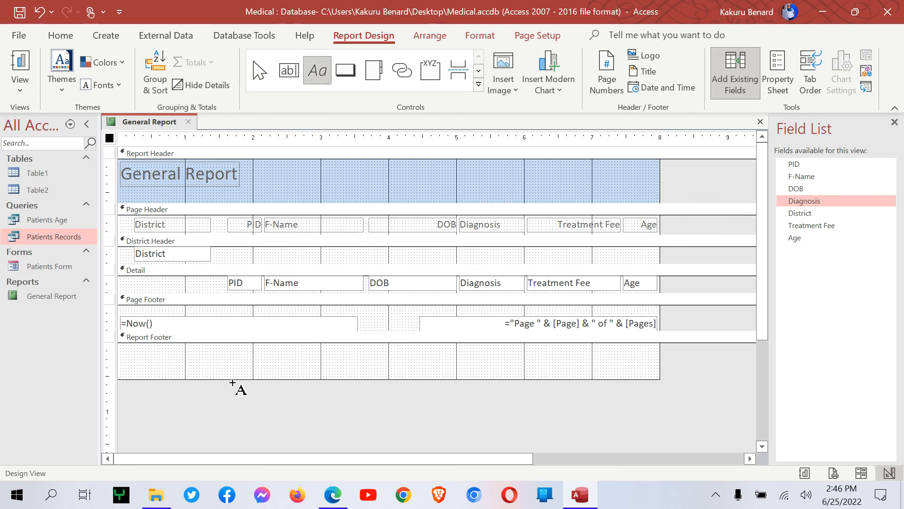
{"action": "left_click_drag", "start_coordinate": [214, 348], "coordinate": [380, 367]}
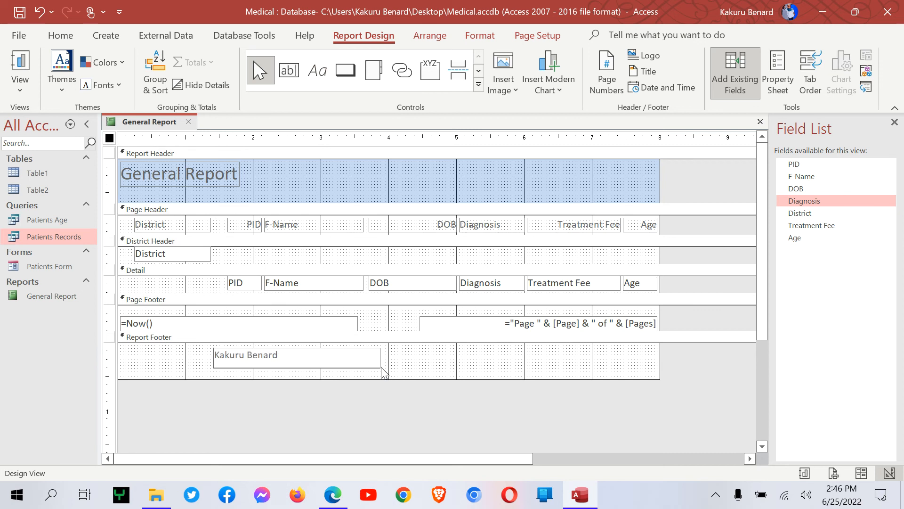
Step: Display the report in Report View to check the name in its footer, save the report and close it
{"action": "left_click", "coordinate": [410, 366]}
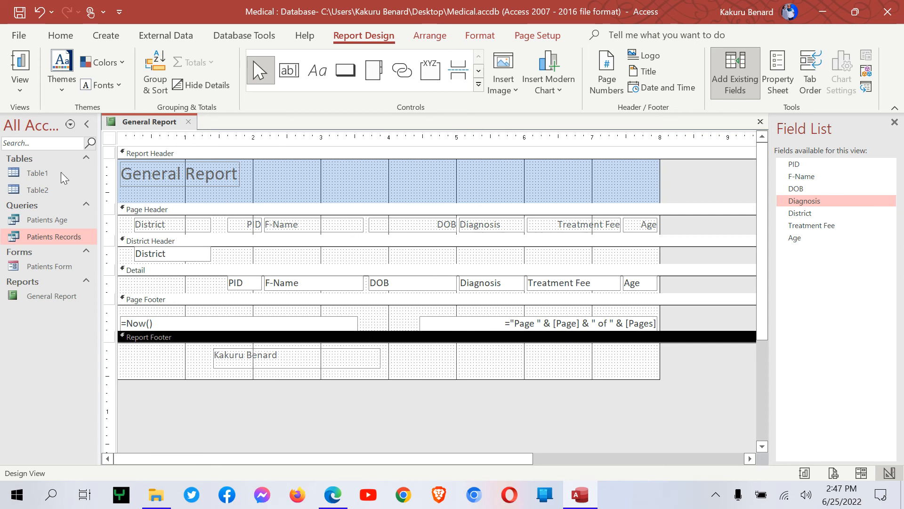
{"action": "left_click", "coordinate": [20, 89]}
{"action": "left_click", "coordinate": [51, 118]}
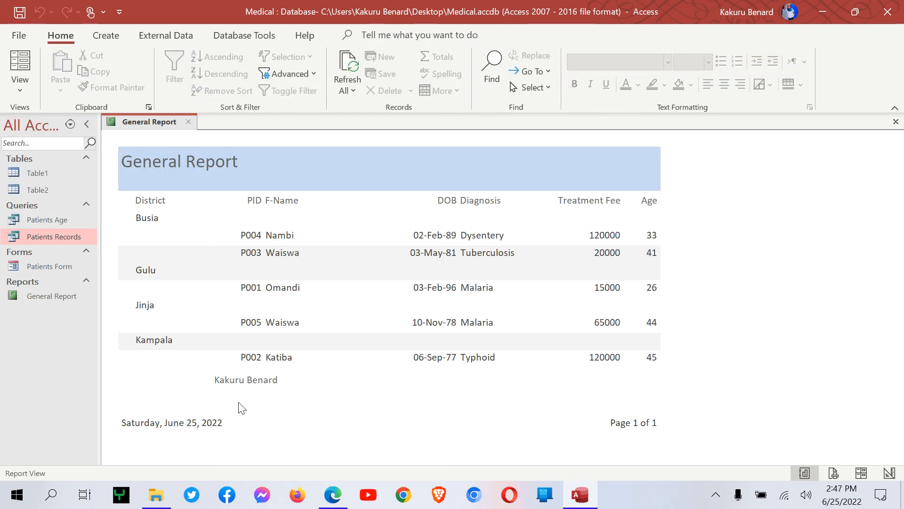
{"action": "left_click", "coordinate": [299, 378]}
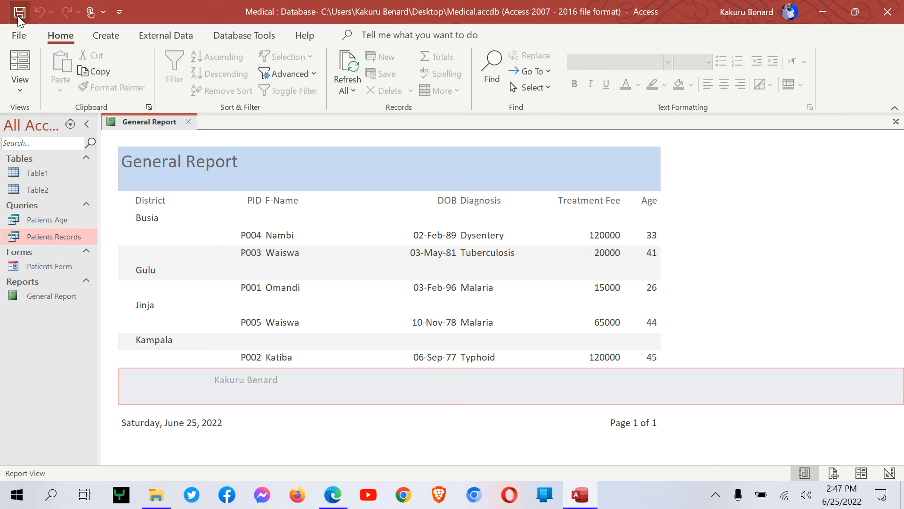
{"action": "left_click", "coordinate": [896, 122]}
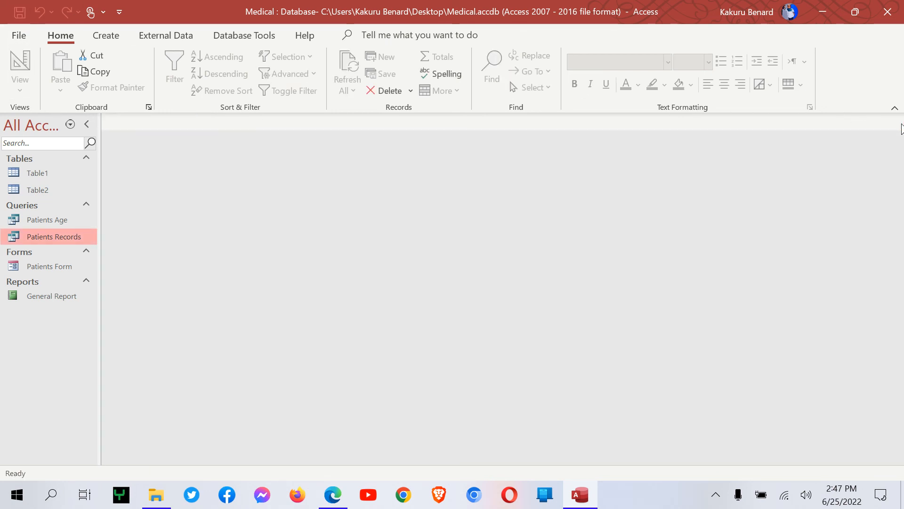
Step: Read task (h) in Database.pdf in Edge, check Table 1's DoB column for February birth dates, and return to Access
{"action": "left_click", "coordinate": [332, 494]}
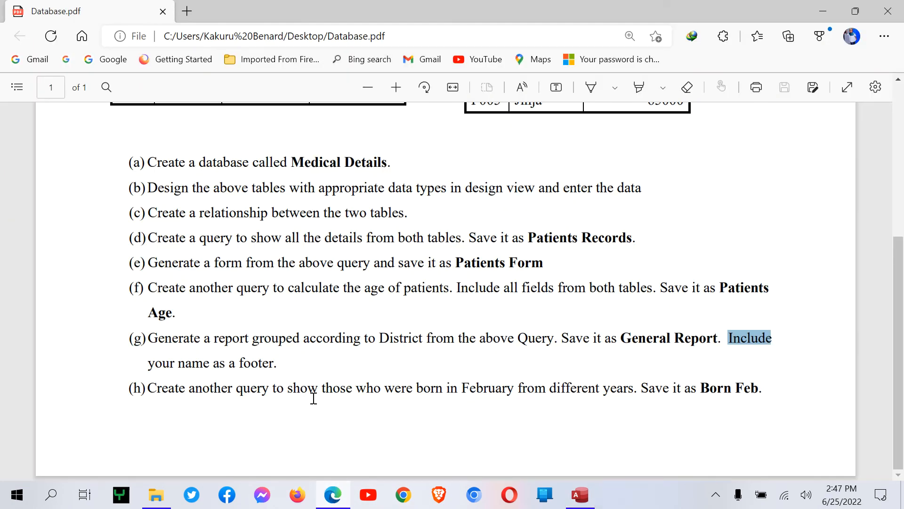
{"action": "left_click_drag", "start_coordinate": [392, 393], "coordinate": [528, 396]}
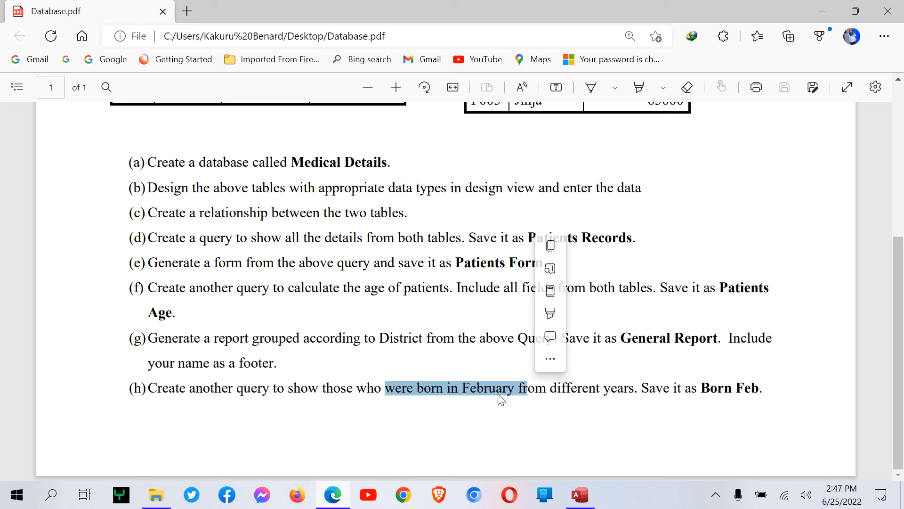
{"action": "left_click", "coordinate": [491, 406]}
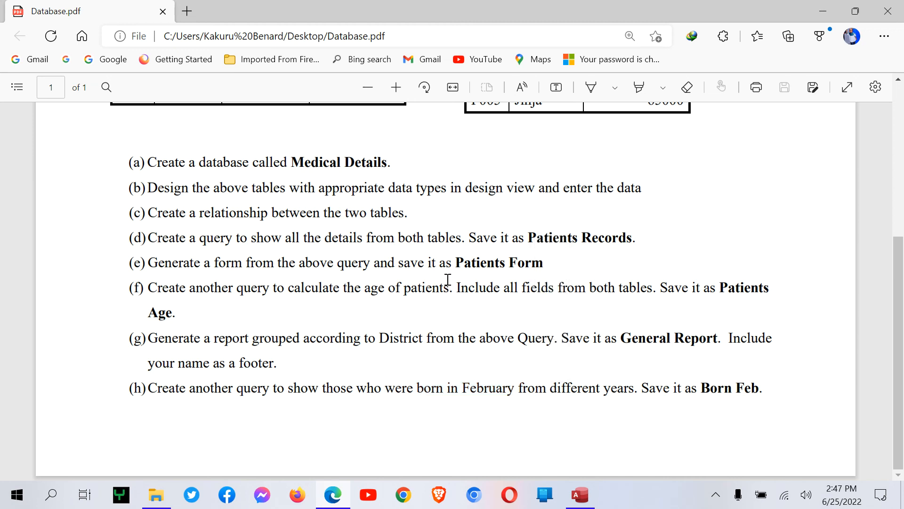
{"action": "scroll", "coordinate": [448, 279], "scroll_direction": "up", "scroll_amount": 5}
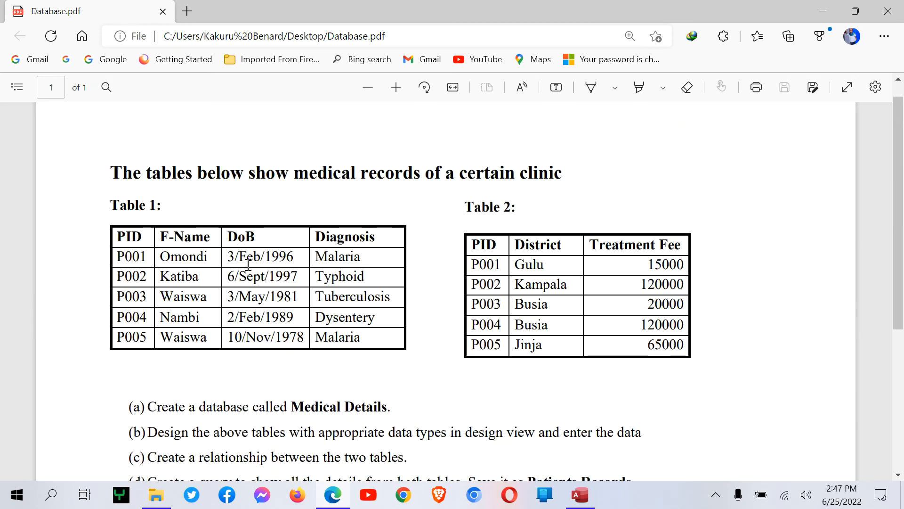
{"action": "left_click_drag", "start_coordinate": [228, 252], "coordinate": [288, 353]}
{"action": "left_click", "coordinate": [289, 361]}
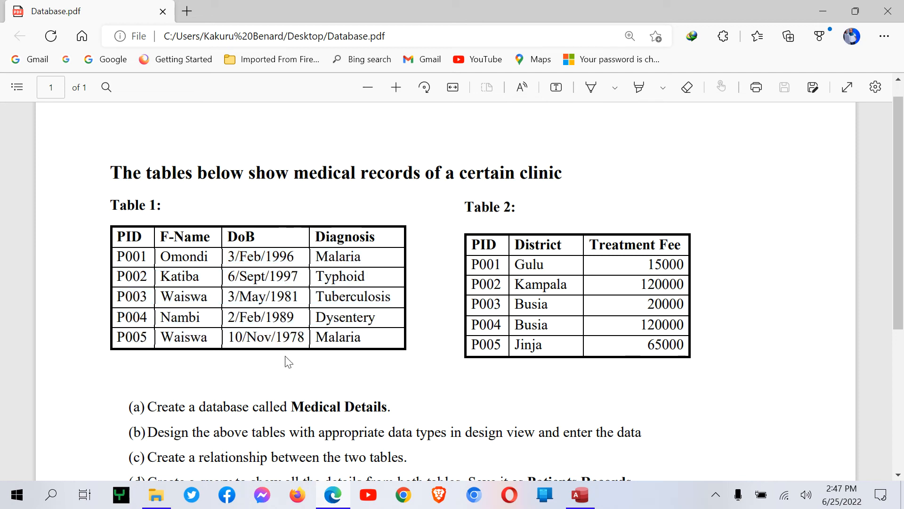
{"action": "left_click_drag", "start_coordinate": [237, 257], "coordinate": [260, 258]}
{"action": "left_click", "coordinate": [244, 317]}
{"action": "left_click_drag", "start_coordinate": [243, 316], "coordinate": [270, 316]}
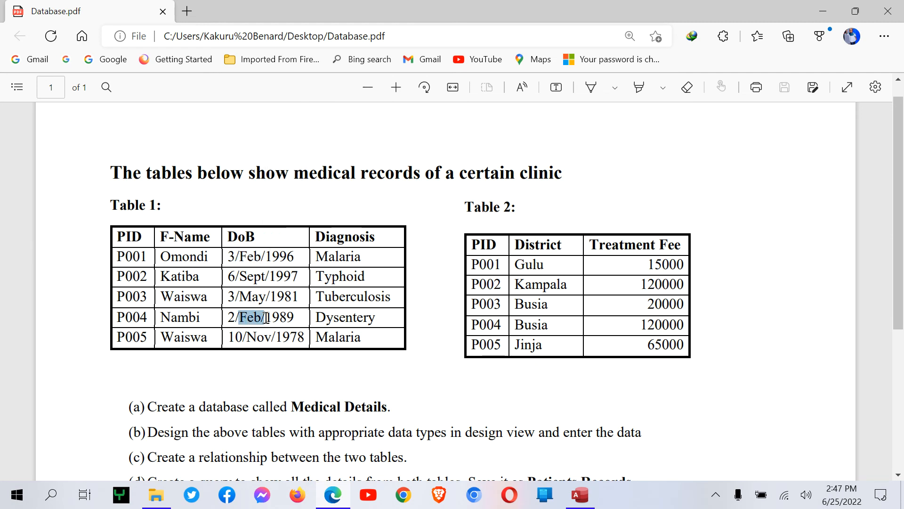
{"action": "left_click", "coordinate": [580, 495]}
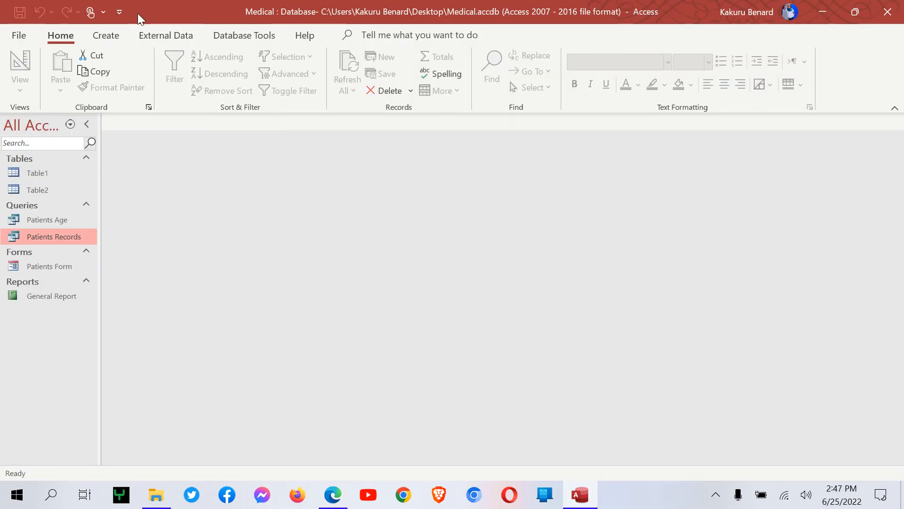
Step: Create a new query in Design View containing Table1 and Table2
{"action": "left_click", "coordinate": [106, 36]}
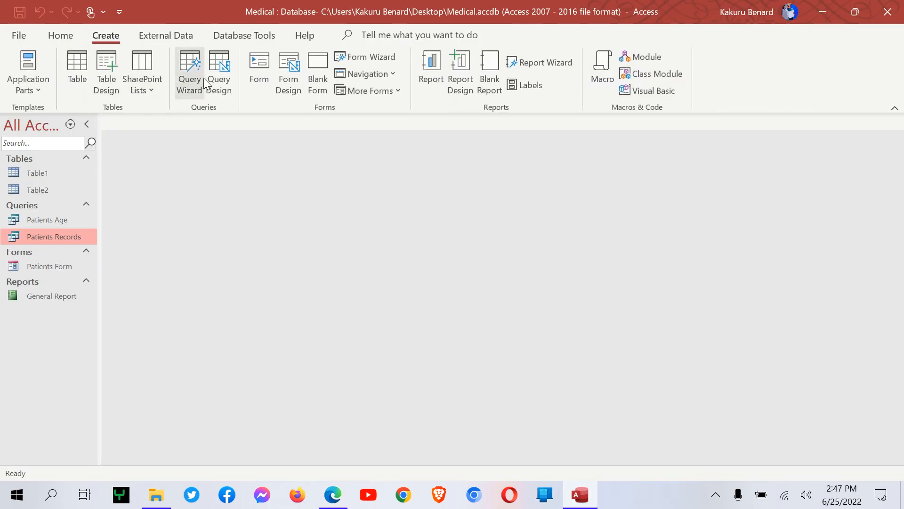
{"action": "left_click", "coordinate": [218, 78]}
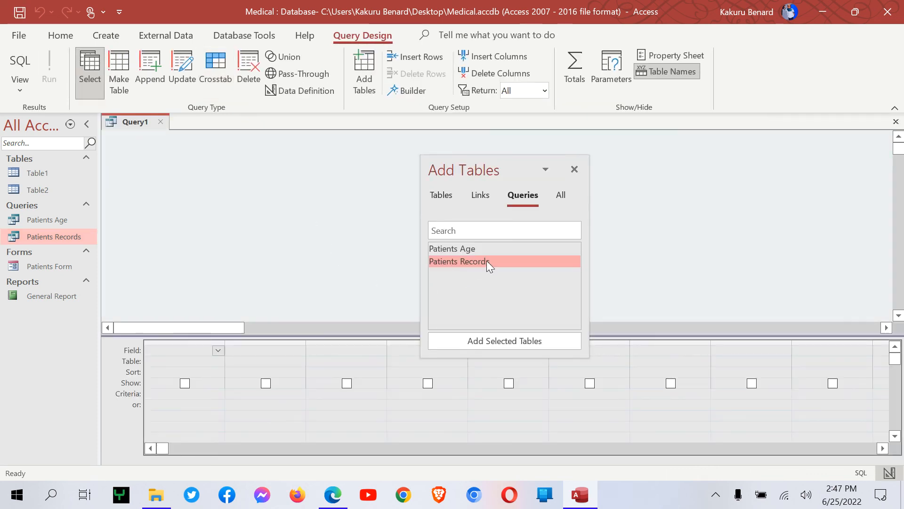
{"action": "left_click", "coordinate": [440, 195]}
{"action": "double_click", "coordinate": [452, 248]}
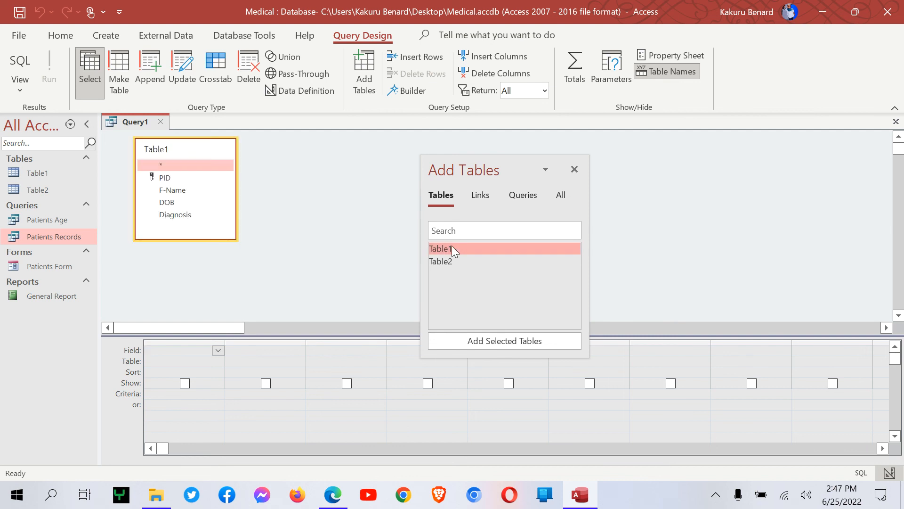
{"action": "double_click", "coordinate": [455, 260]}
{"action": "left_click", "coordinate": [575, 168]}
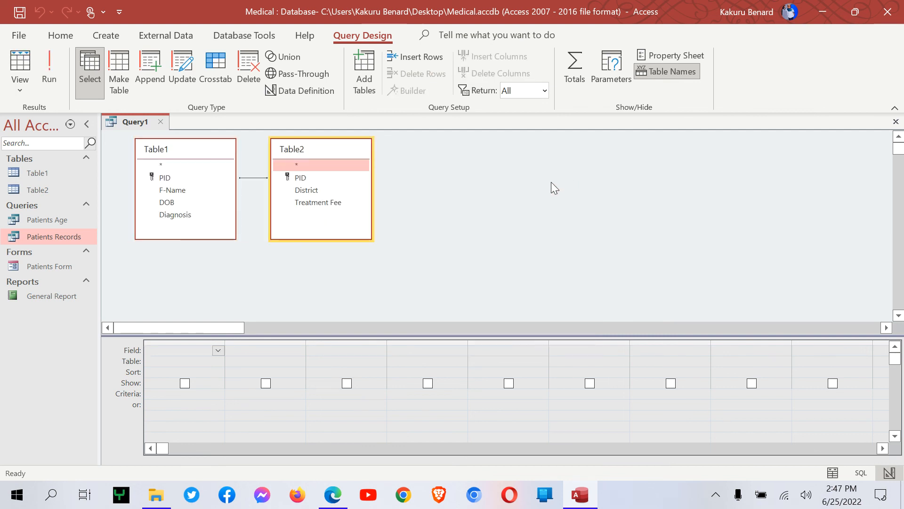
Step: Add all Table1 fields plus PID and Treatment Fee from Table2 to the query design grid
{"action": "double_click", "coordinate": [180, 150]}
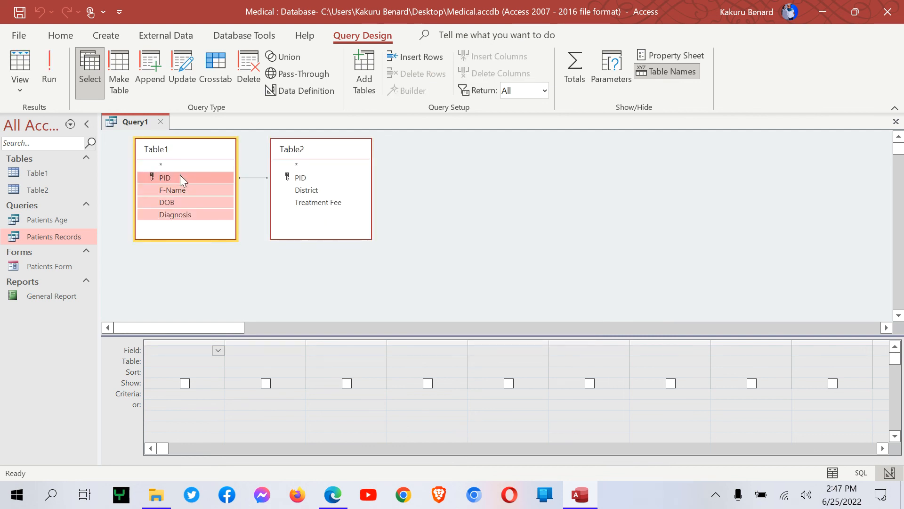
{"action": "left_click_drag", "start_coordinate": [180, 174], "coordinate": [191, 352]}
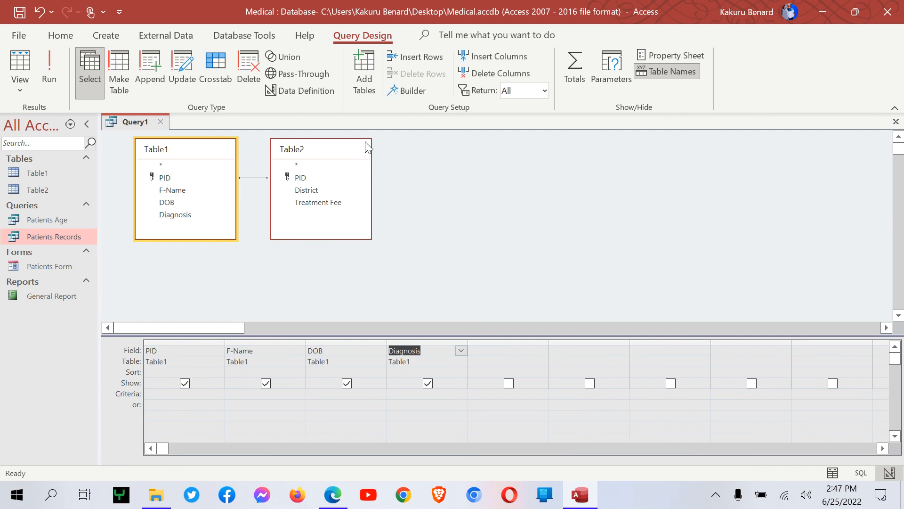
{"action": "double_click", "coordinate": [307, 179]}
{"action": "left_click", "coordinate": [317, 203]}
{"action": "double_click", "coordinate": [317, 202]}
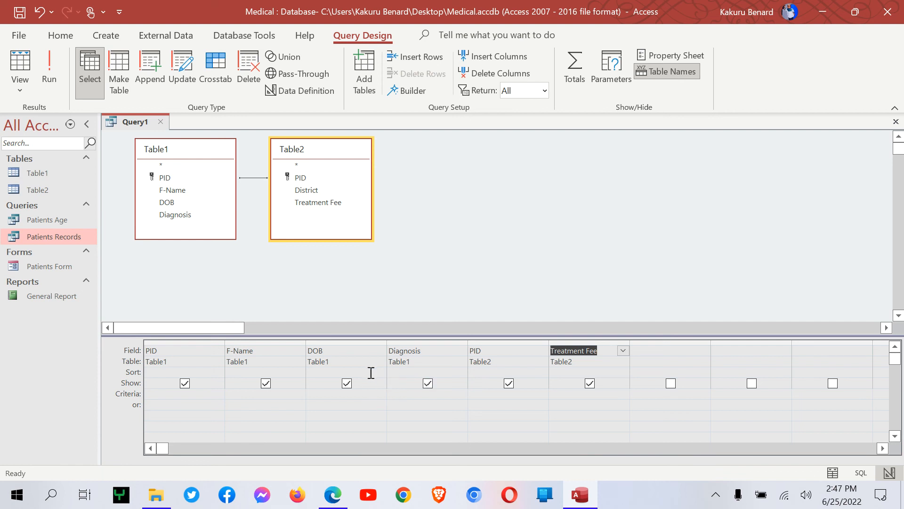
Step: Open the Expression Builder for the DOB criteria and begin the expression with DatePart("m",
{"action": "left_click", "coordinate": [320, 394]}
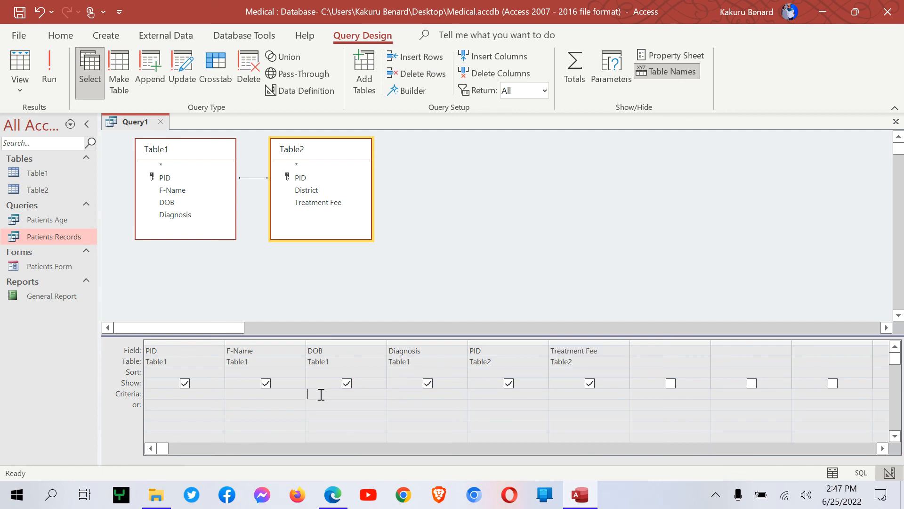
{"action": "left_click", "coordinate": [411, 97]}
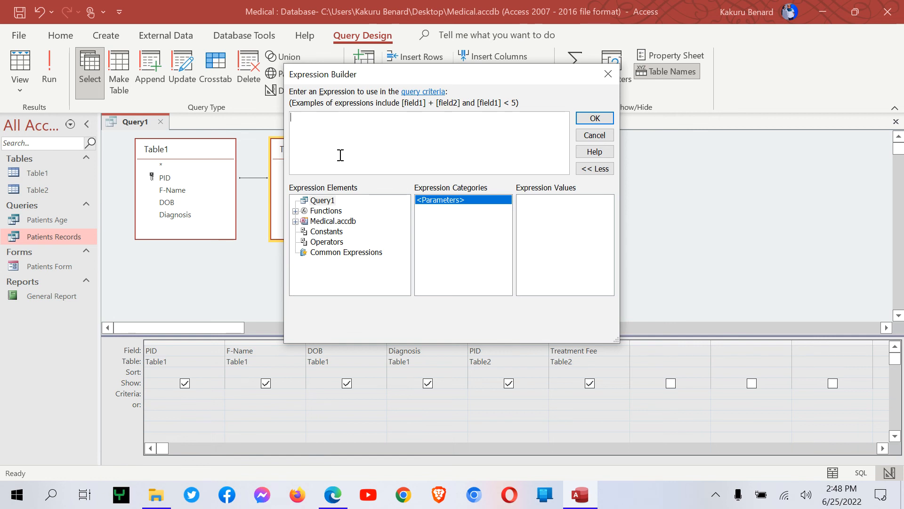
{"action": "type", "text": "Date"}
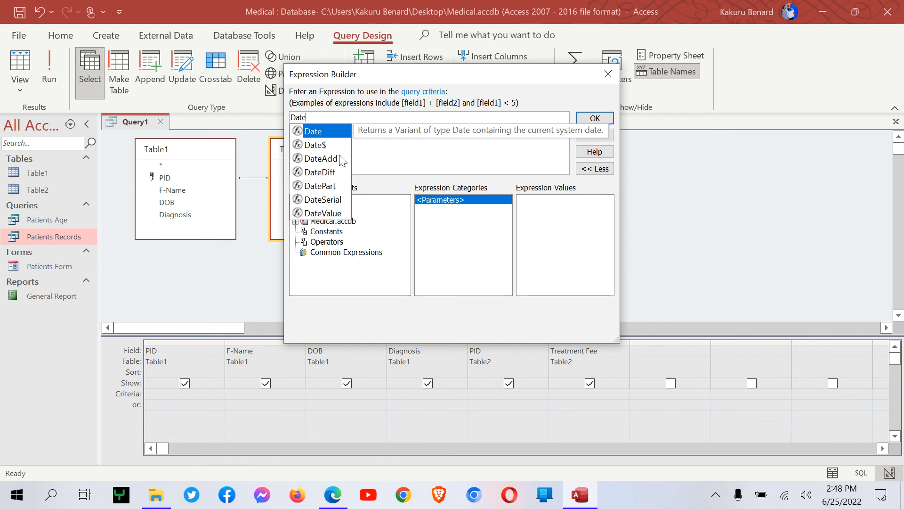
{"action": "type", "text": "Part"}
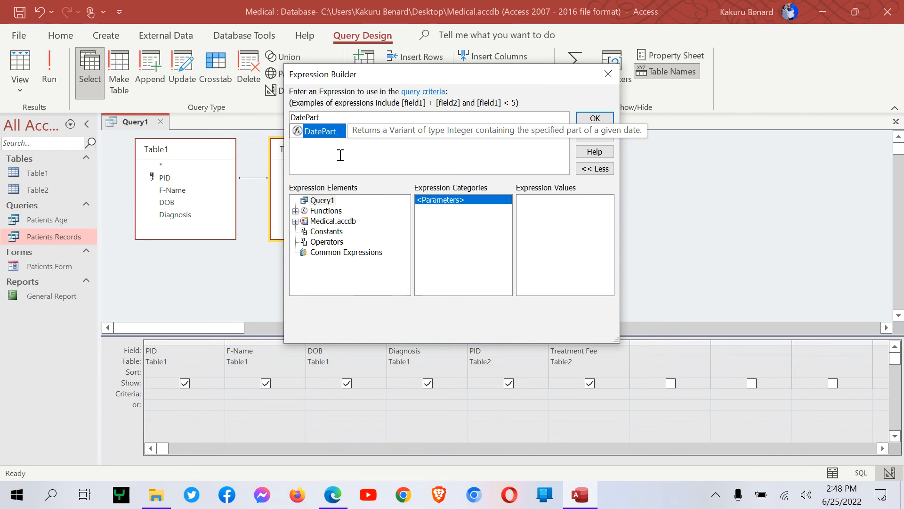
{"action": "type", "text": "("}
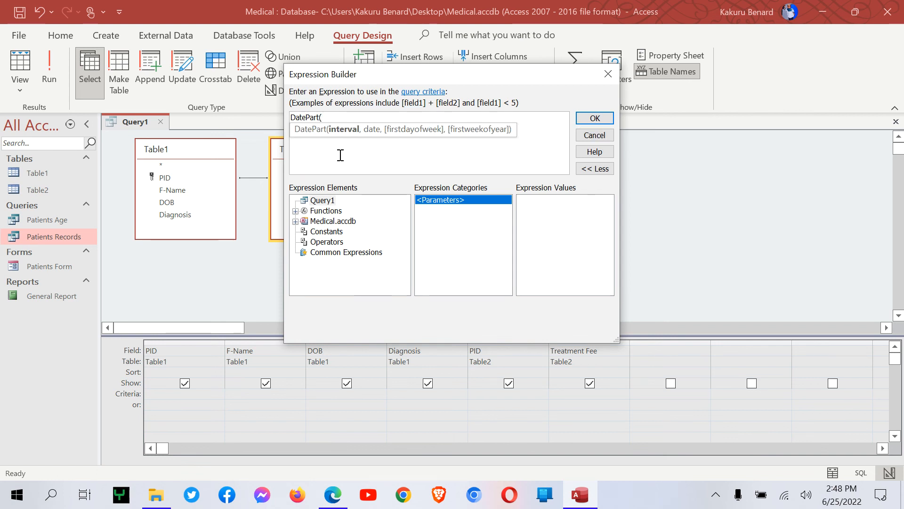
{"action": "type", "text": "\""}
{"action": "type", "text": "m\""}
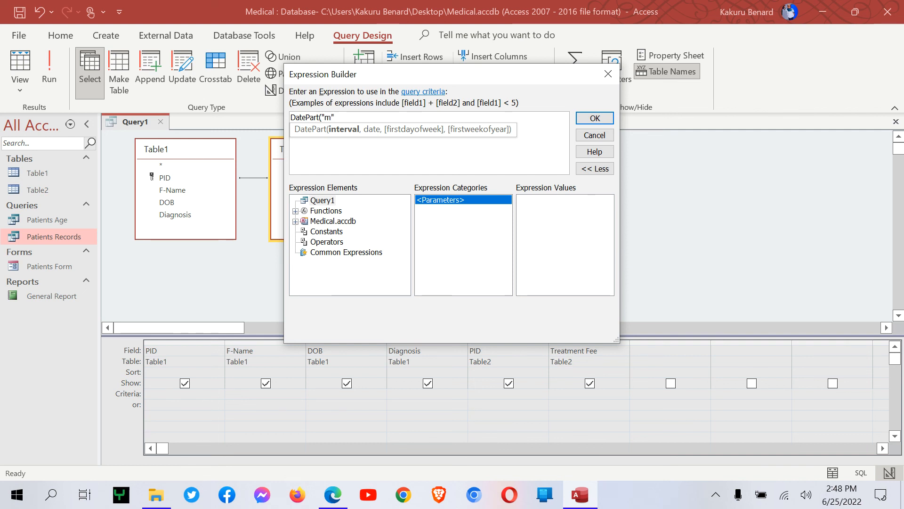
{"action": "type", "text": ","}
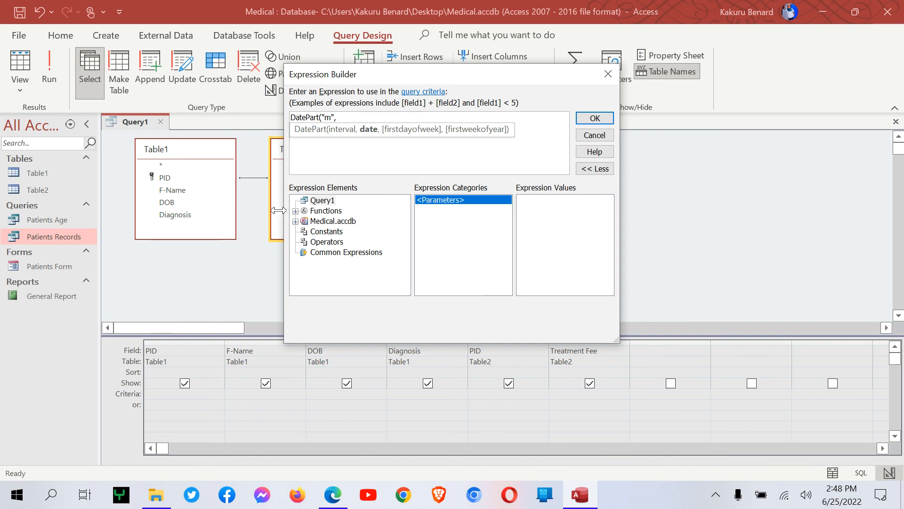
Step: Insert Table1's DOB field as the date argument and complete the expression as DatePart("m", [Table1]![DOB] )=02
{"action": "double_click", "coordinate": [335, 223]}
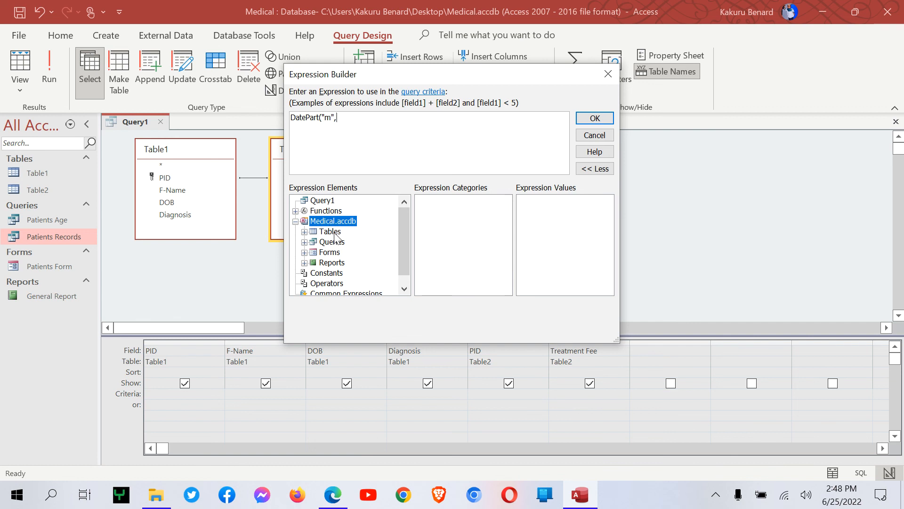
{"action": "double_click", "coordinate": [333, 232]}
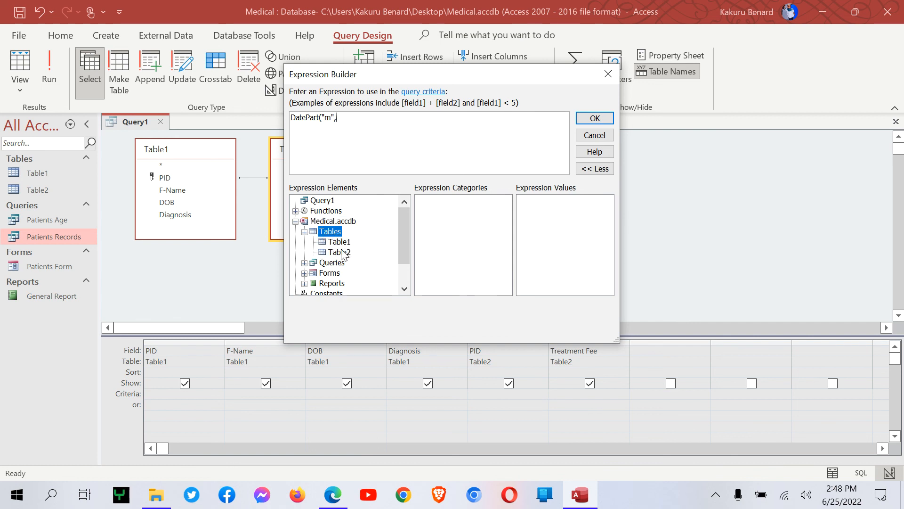
{"action": "left_click", "coordinate": [342, 242]}
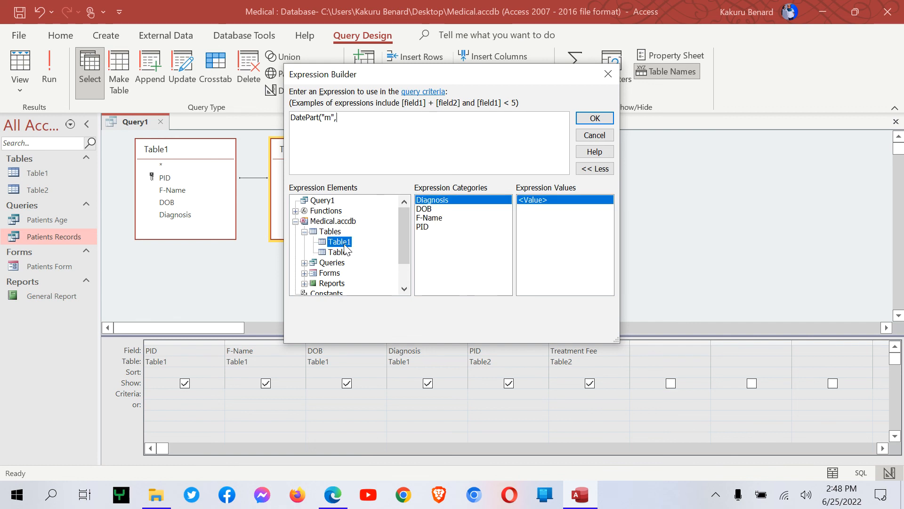
{"action": "double_click", "coordinate": [427, 209]}
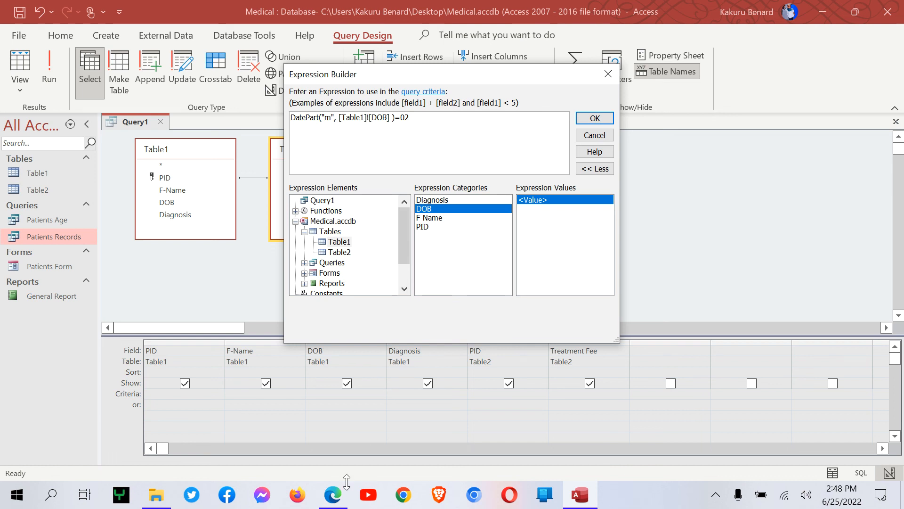
Step: Check the birth month required by task (h) in Database.pdf in Edge and return to Access
{"action": "left_click", "coordinate": [334, 495]}
{"action": "scroll", "coordinate": [333, 442], "scroll_direction": "down", "scroll_amount": 5}
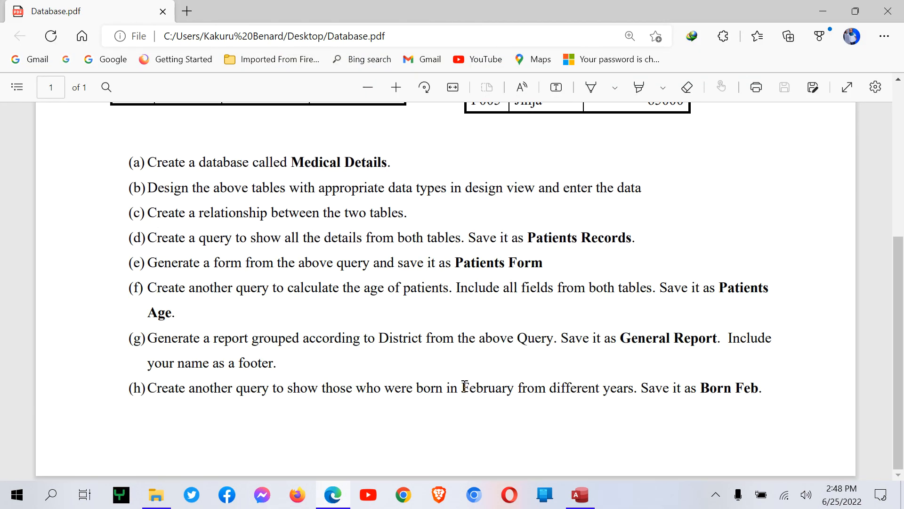
{"action": "left_click_drag", "start_coordinate": [462, 388], "coordinate": [507, 394]}
{"action": "left_click", "coordinate": [580, 494]}
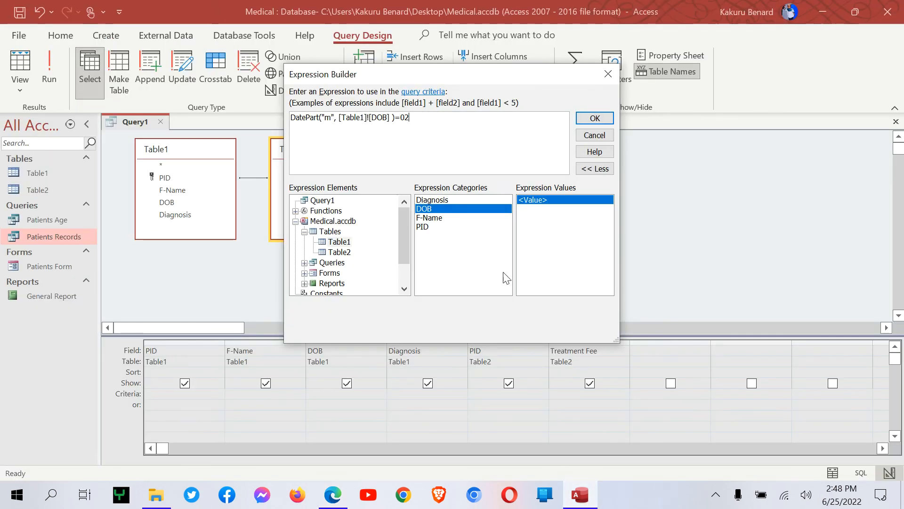
Step: Accept the expression as the DOB criterion and run the query
{"action": "left_click", "coordinate": [595, 119]}
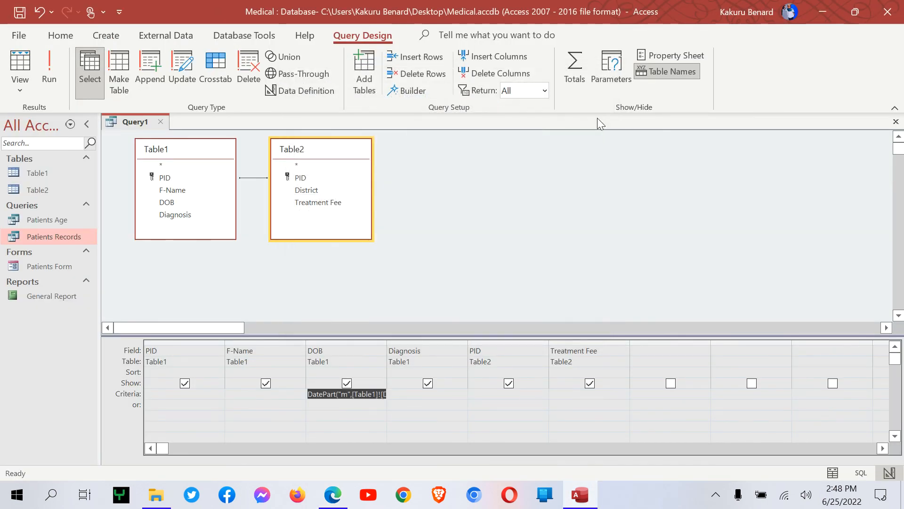
{"action": "left_click", "coordinate": [52, 64]}
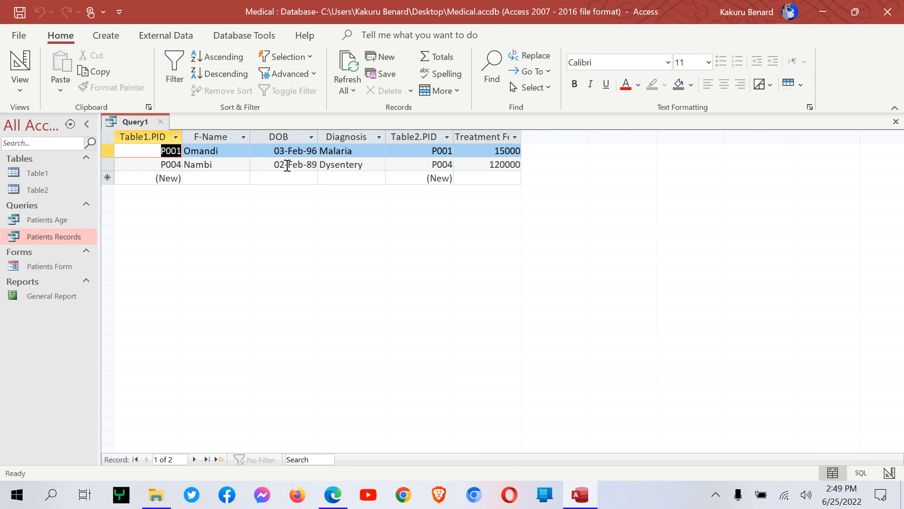
Step: Return the query to Design View and hide Table2's PID field from the results
{"action": "left_click", "coordinate": [20, 60]}
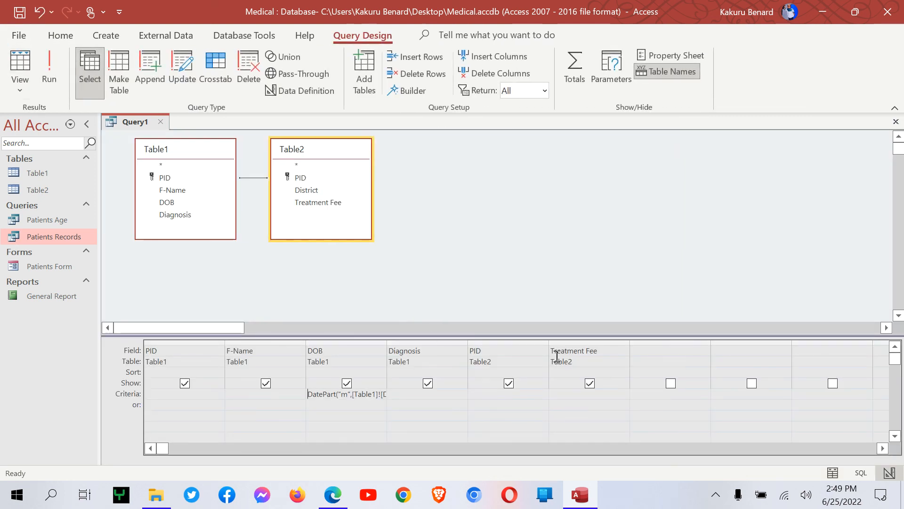
{"action": "left_click", "coordinate": [509, 383]}
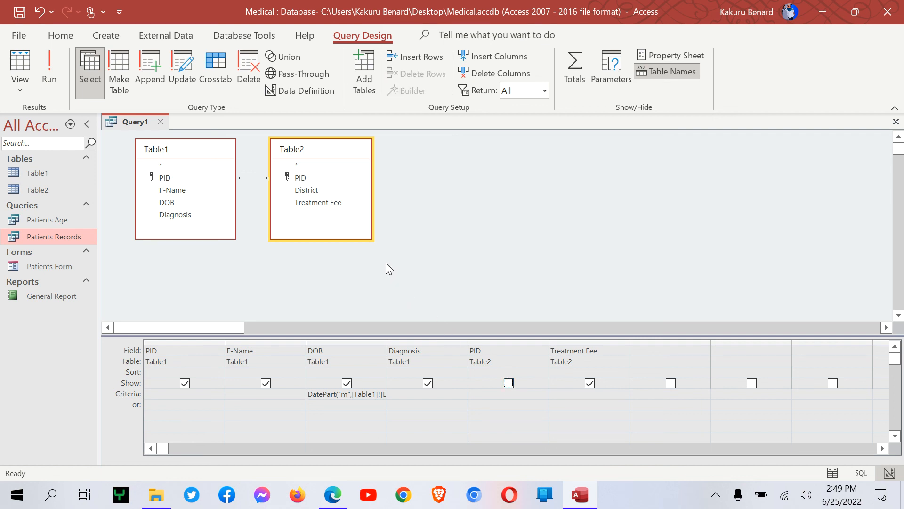
Step: Add Table2's District field to the query and display the resulting records in Datasheet View
{"action": "double_click", "coordinate": [306, 190]}
{"action": "left_click", "coordinate": [20, 66]}
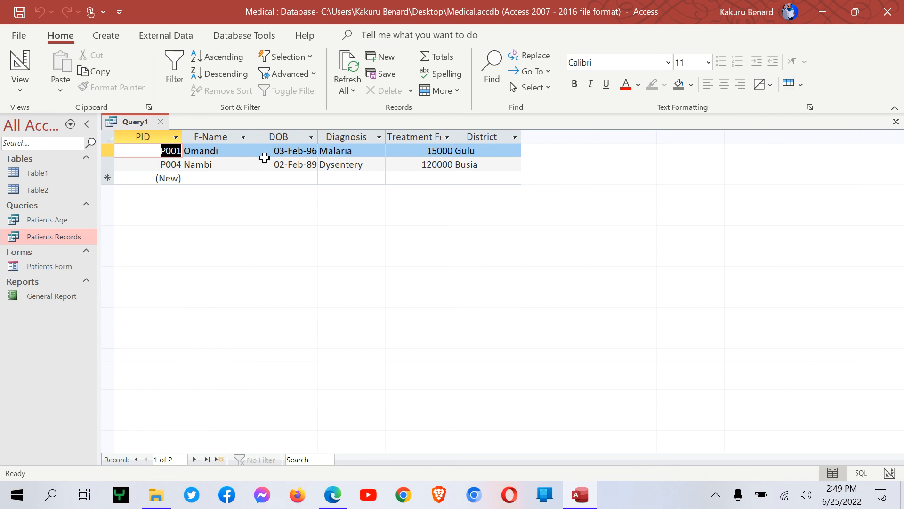
Step: Save the query as Born Feb, copying the name from task (h) of Database.pdf in Edge, return to Access and close the query
{"action": "key", "text": "ctrl+s"}
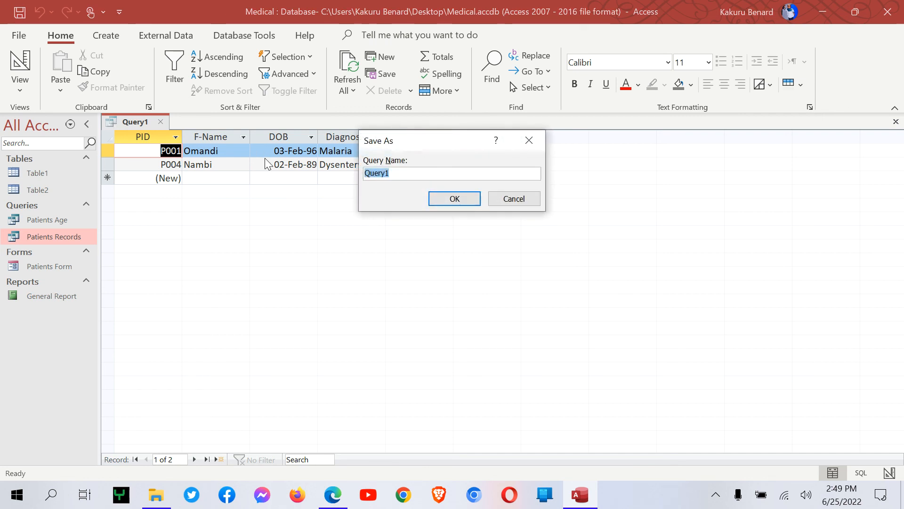
{"action": "left_click", "coordinate": [332, 495]}
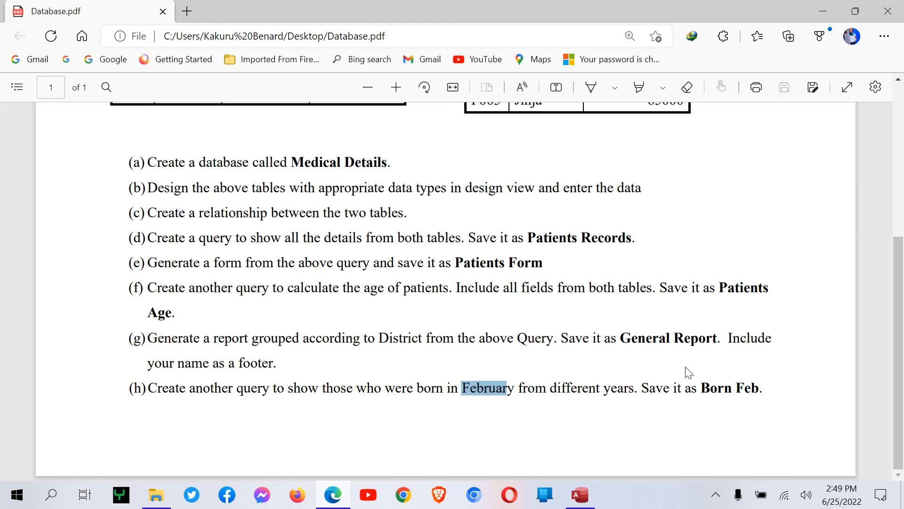
{"action": "left_click_drag", "start_coordinate": [702, 387], "coordinate": [757, 392]}
{"action": "key", "text": "ctrl+c"}
{"action": "left_click", "coordinate": [580, 494]}
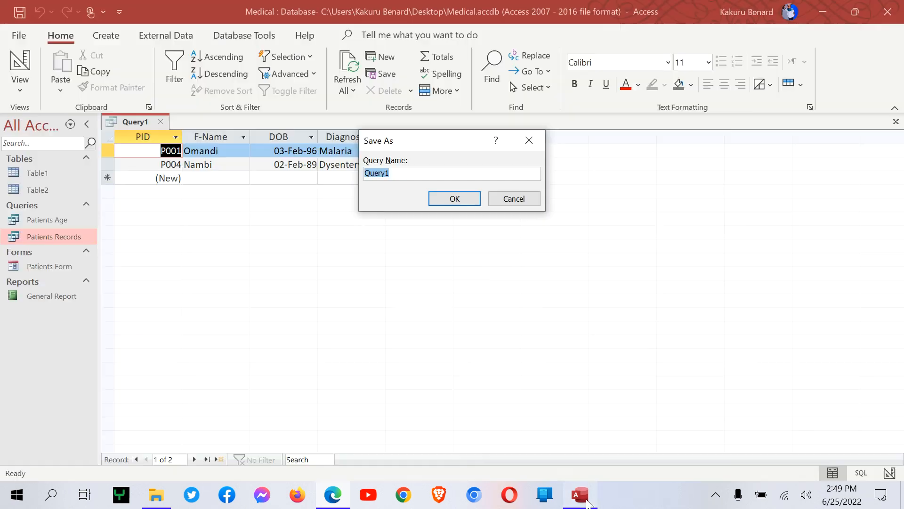
{"action": "key", "text": "ctrl+v"}
{"action": "left_click", "coordinate": [453, 198]}
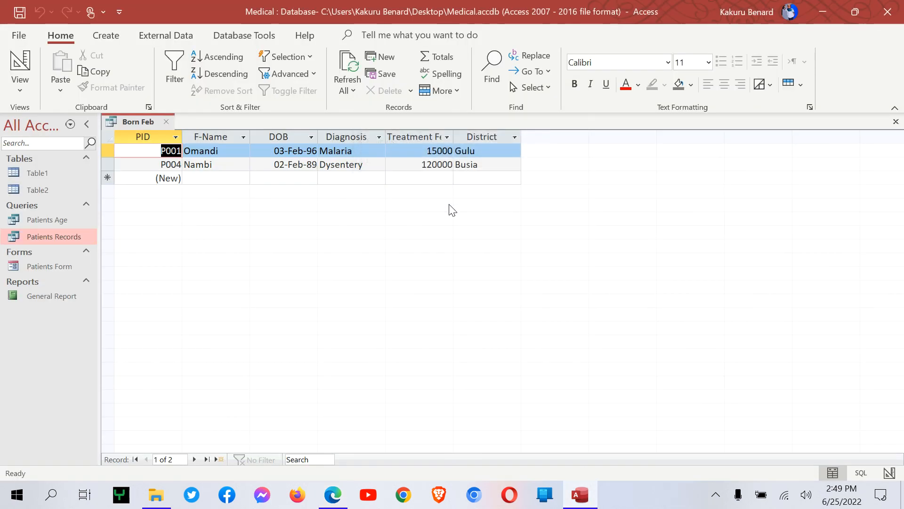
{"action": "left_click", "coordinate": [895, 122]}
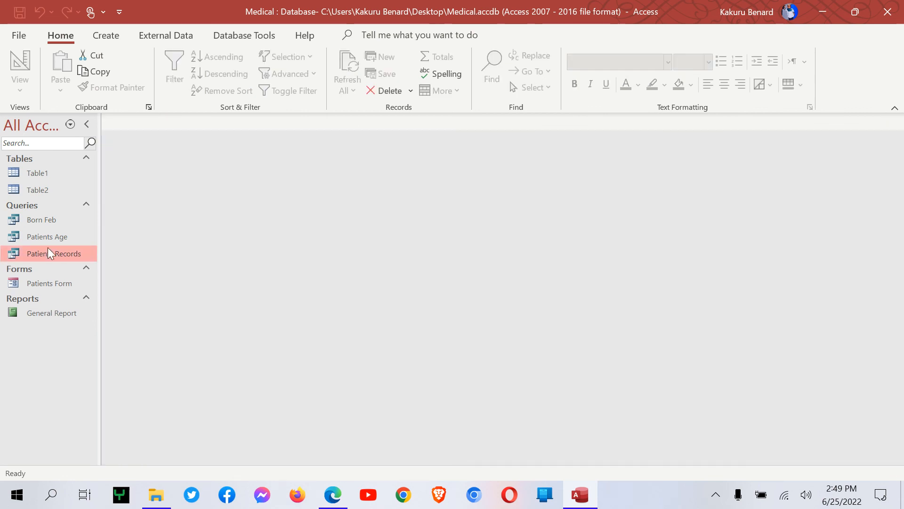
Step: Review the relationship between Table1 and Table2 in the Relationships window, and close it
{"action": "left_click", "coordinate": [249, 40]}
{"action": "left_click", "coordinate": [168, 73]}
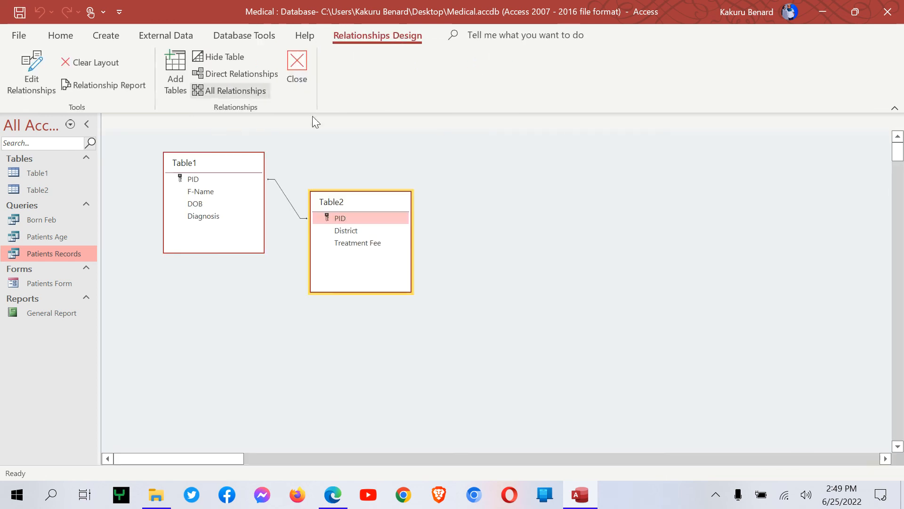
{"action": "left_click", "coordinate": [896, 121]}
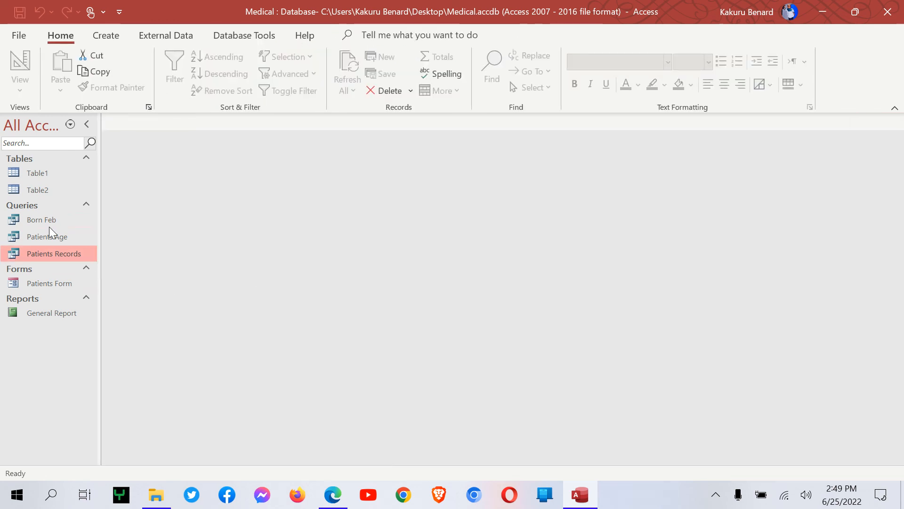
Step: Examine the Age DateDiff expression of the Patients Age query in Design View, widening its column to read it, and close the query
{"action": "double_click", "coordinate": [48, 238]}
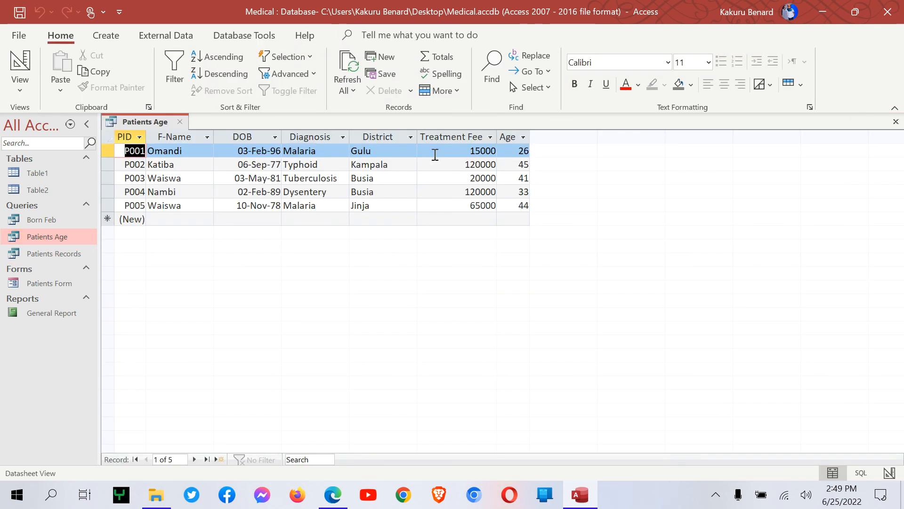
{"action": "left_click", "coordinate": [513, 144]}
{"action": "left_click", "coordinate": [20, 61]}
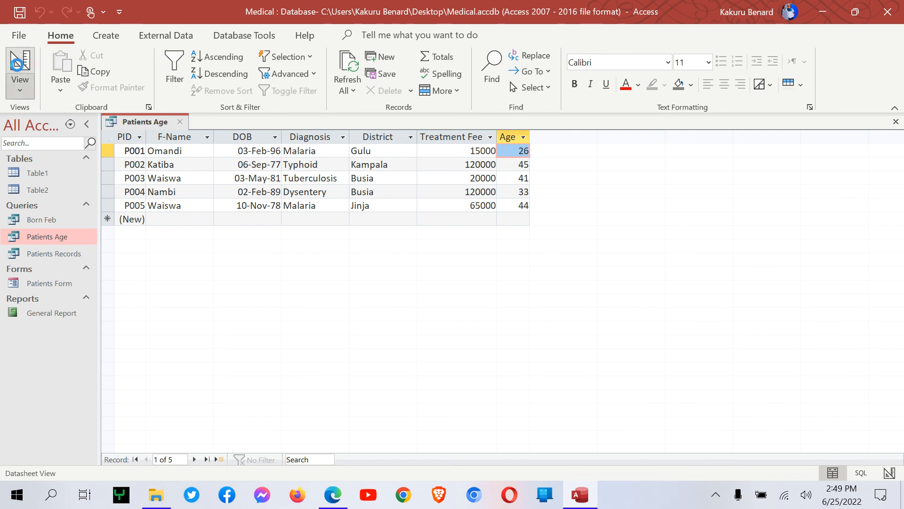
{"action": "left_click", "coordinate": [654, 339]}
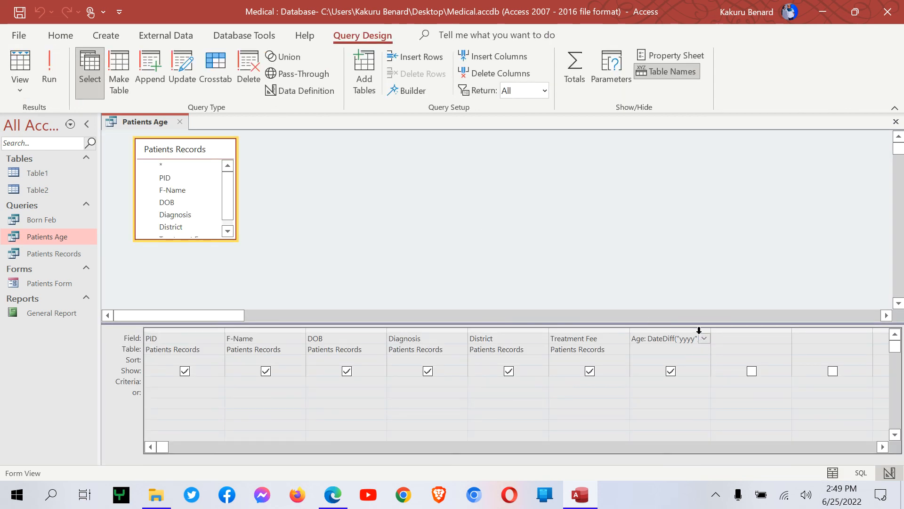
{"action": "left_click_drag", "start_coordinate": [710, 330], "coordinate": [792, 332]}
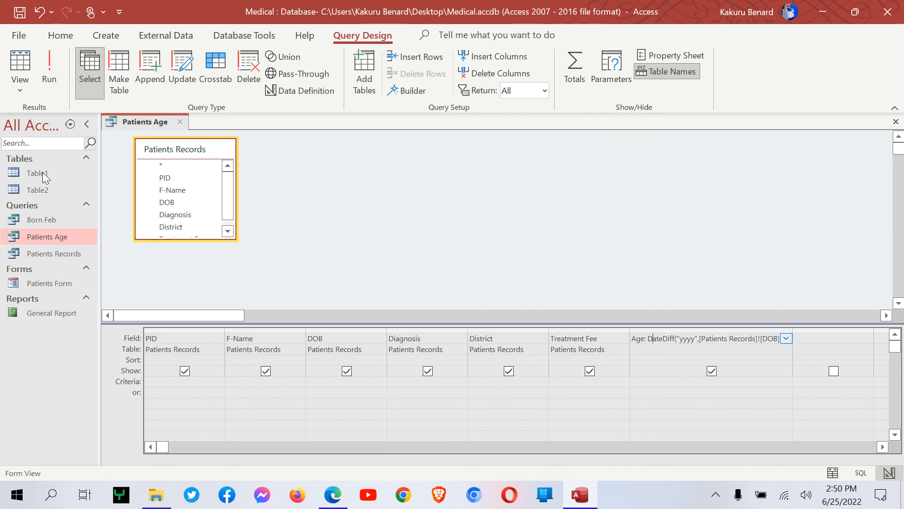
{"action": "left_click", "coordinate": [896, 122]}
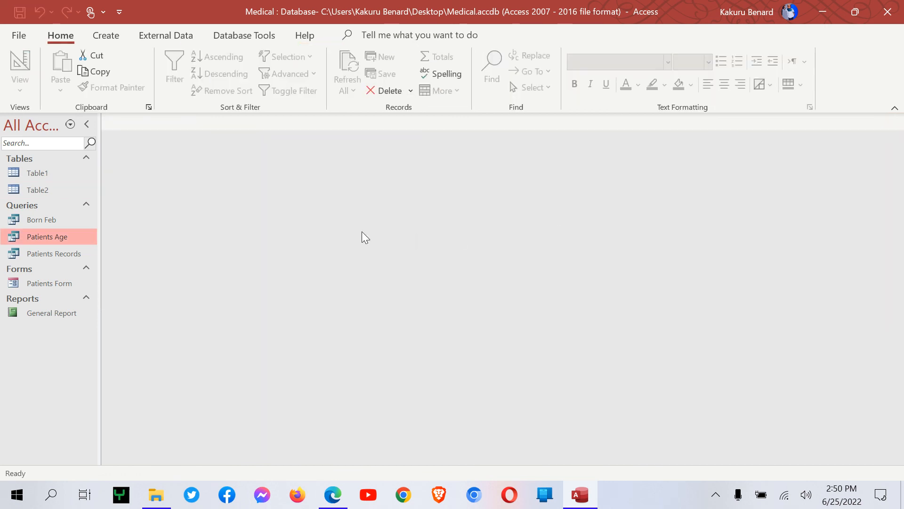
Step: View the records in Table1, and close the table and its Field List
{"action": "double_click", "coordinate": [41, 179]}
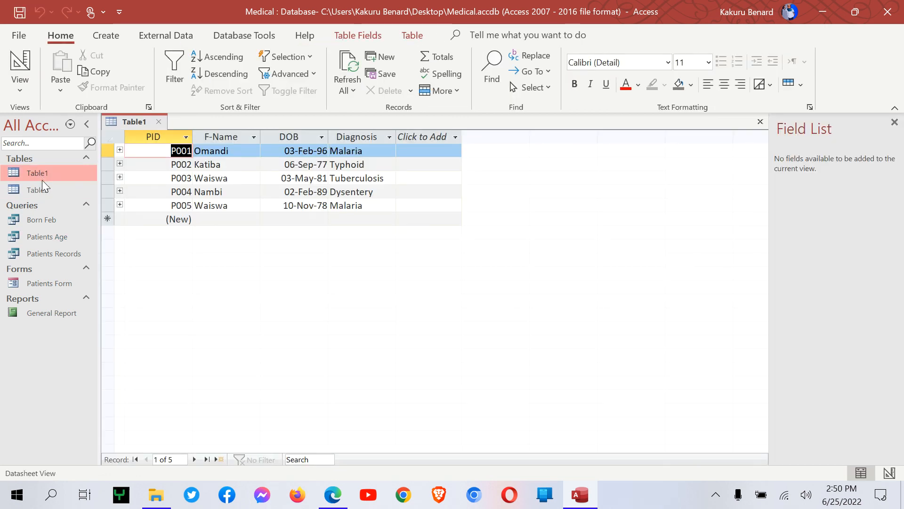
{"action": "left_click", "coordinate": [895, 124]}
{"action": "left_click", "coordinate": [896, 122]}
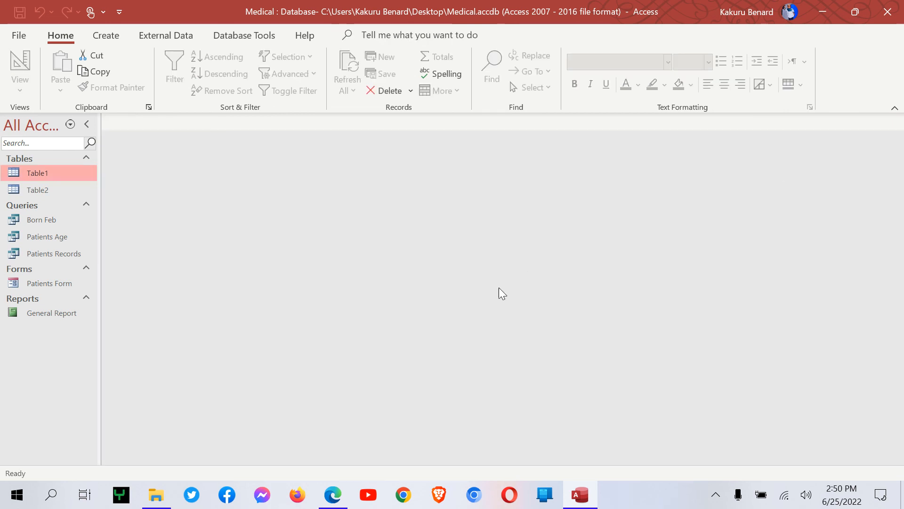